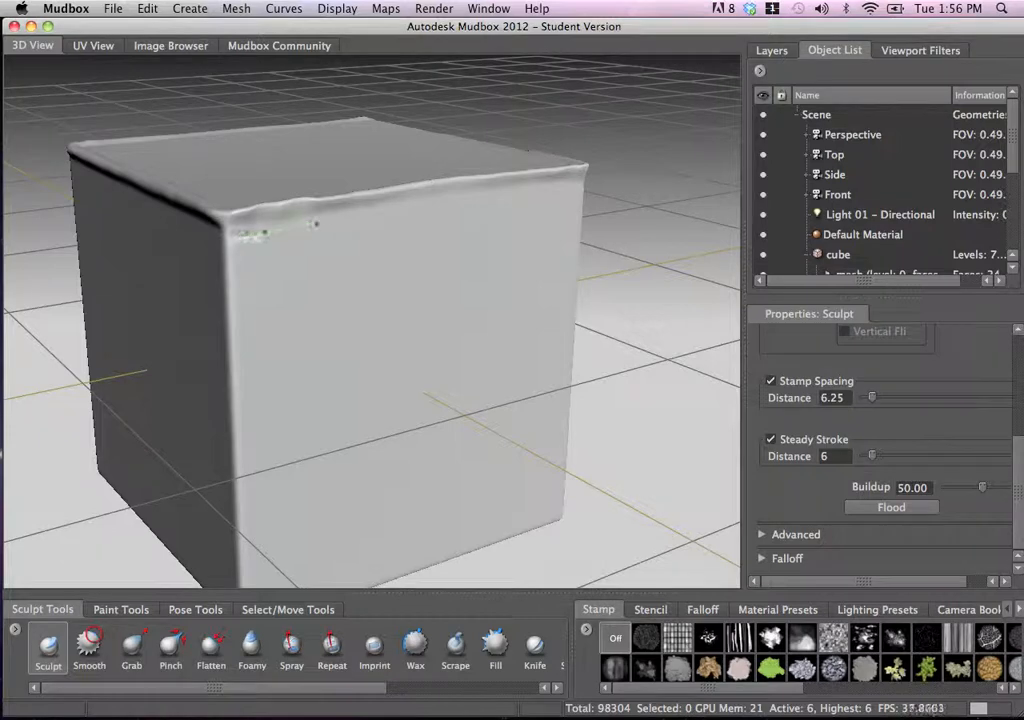
- Sculpt a continuous groove across the cube's side faces, just below the top edge
drag(400, 210, 462, 202)
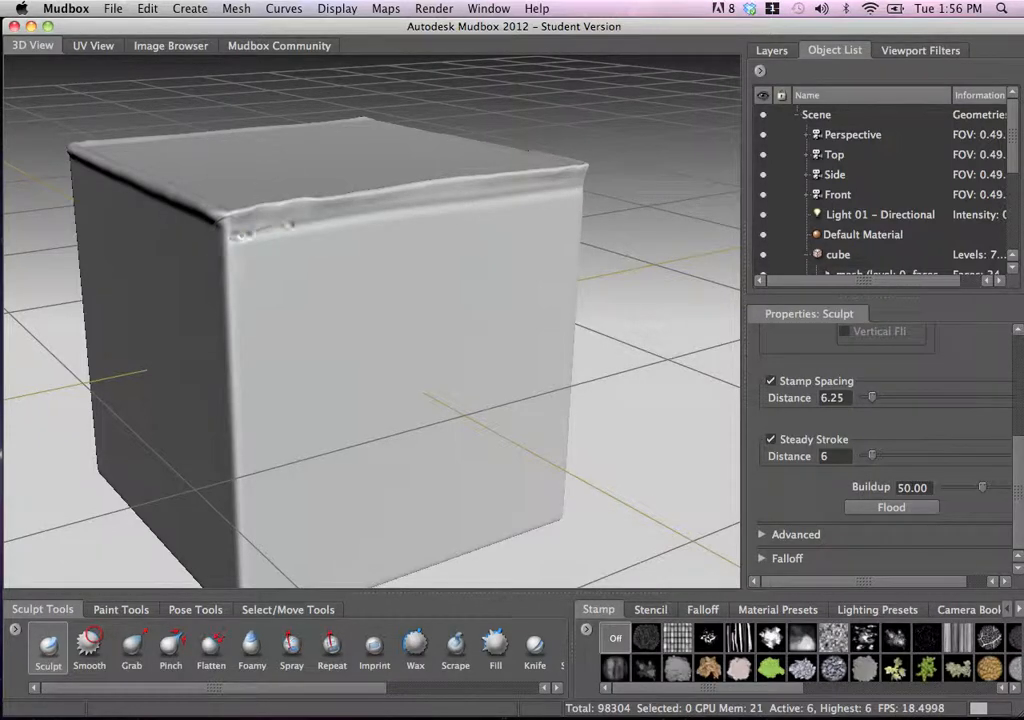
drag(265, 231, 384, 211)
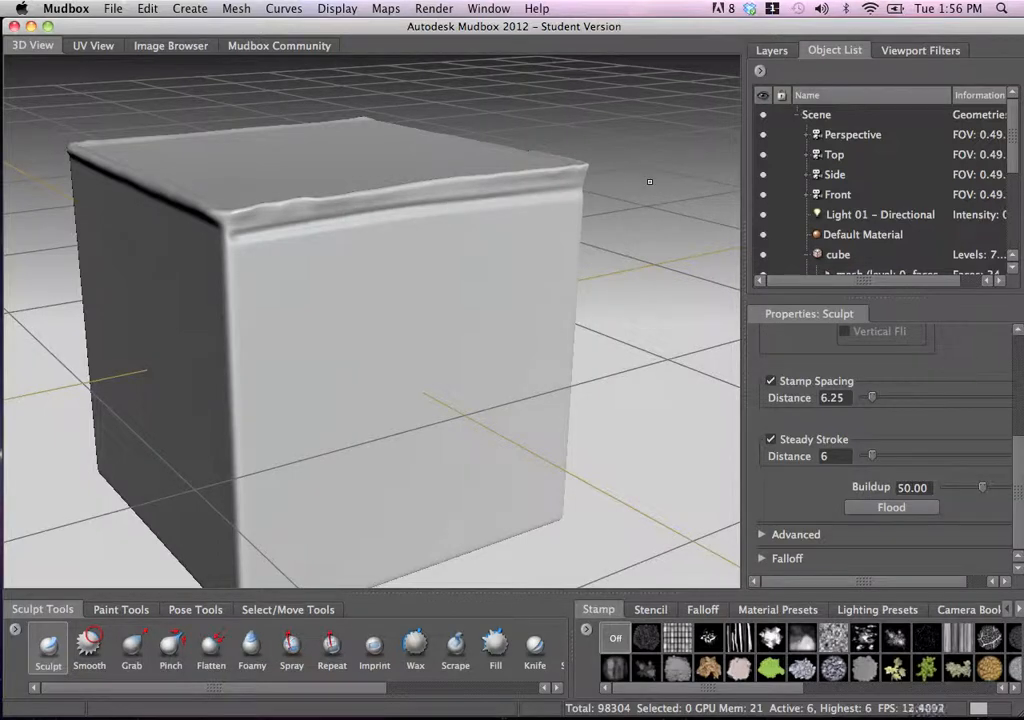
alt+drag(310, 205, 459, 214)
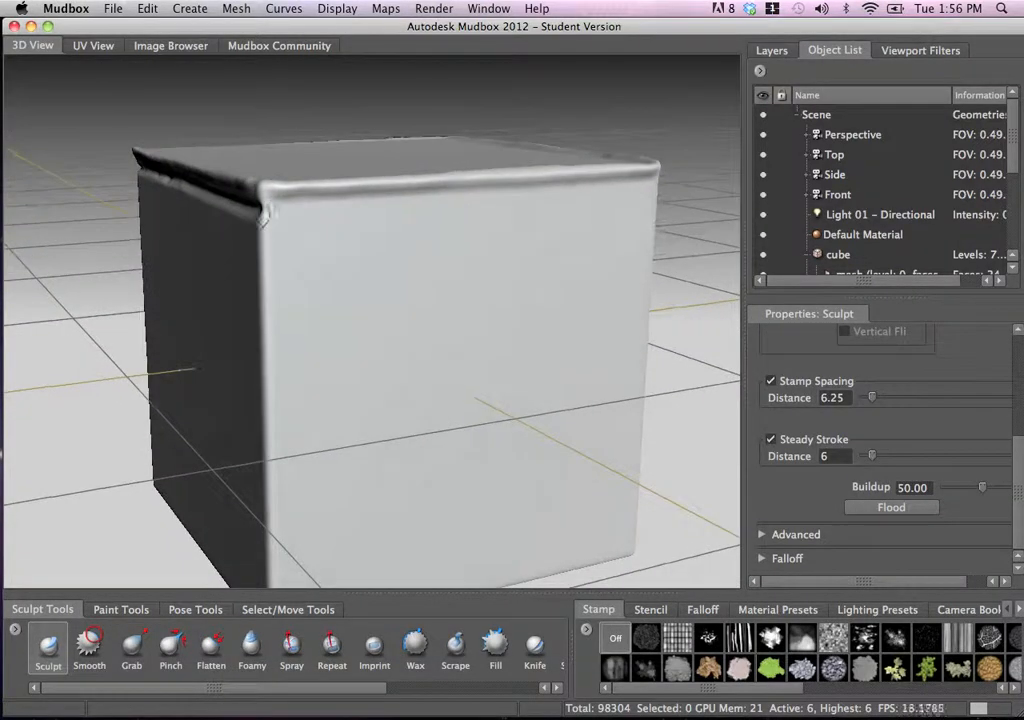
drag(302, 211, 734, 184)
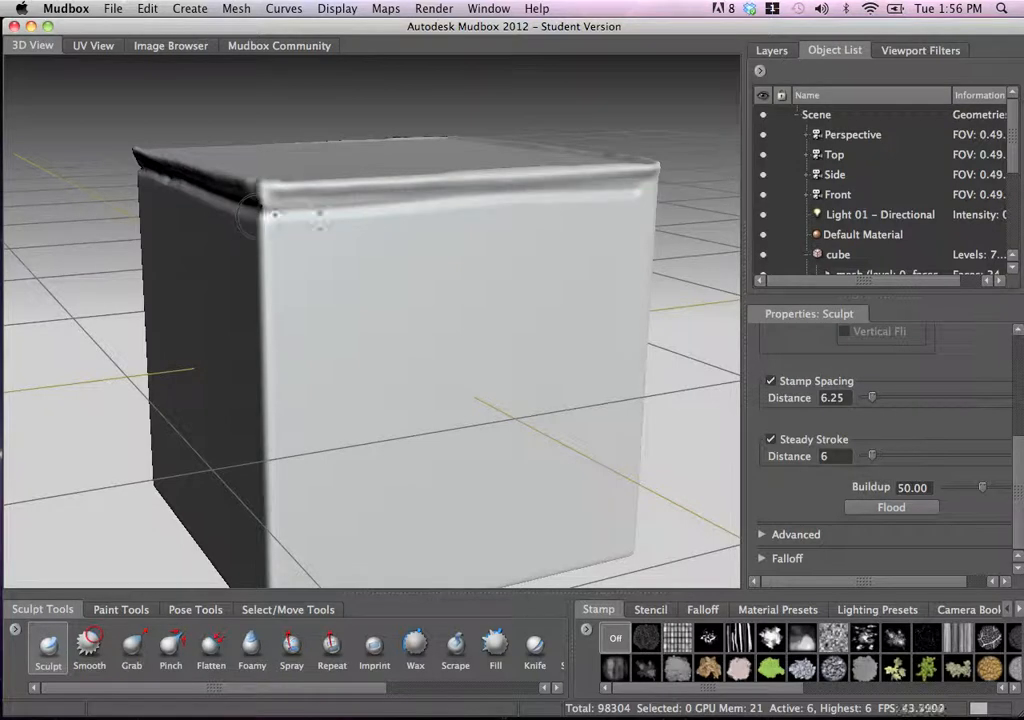
drag(272, 214, 398, 205)
drag(523, 193, 684, 184)
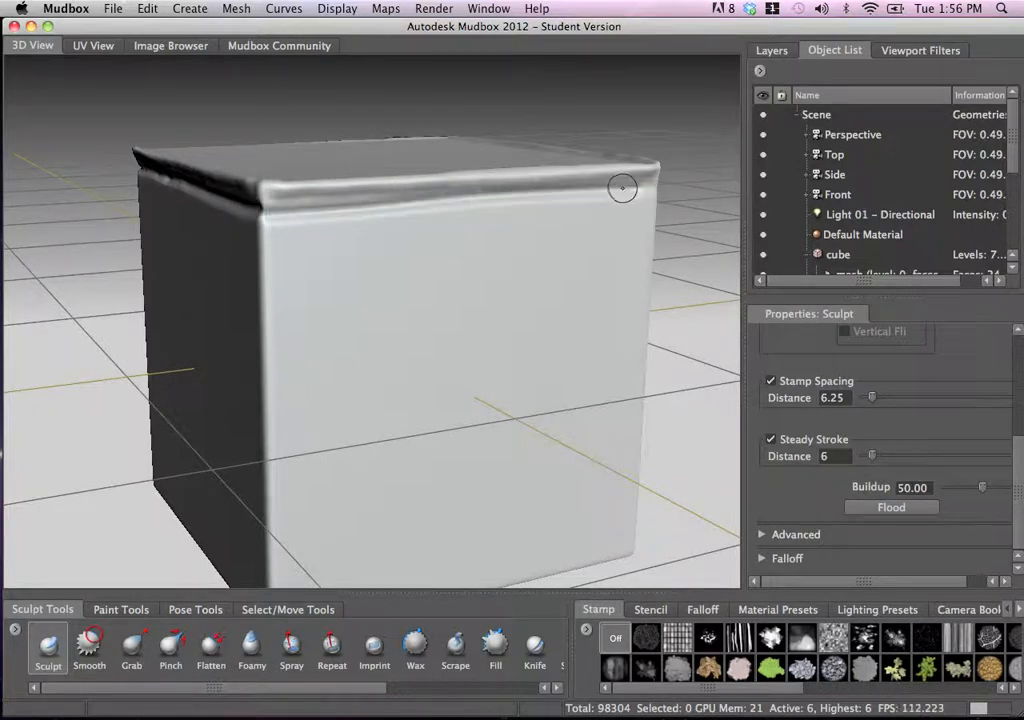
drag(622, 187, 681, 189)
- Turn off Steady Stroke for the Sculpt brush and smooth the groove where it wraps around the cube's vertical corner
alt+drag(516, 174, 327, 190)
alt+right_drag(327, 190, 295, 187)
alt+drag(295, 187, 322, 235)
alt+right_drag(322, 235, 375, 249)
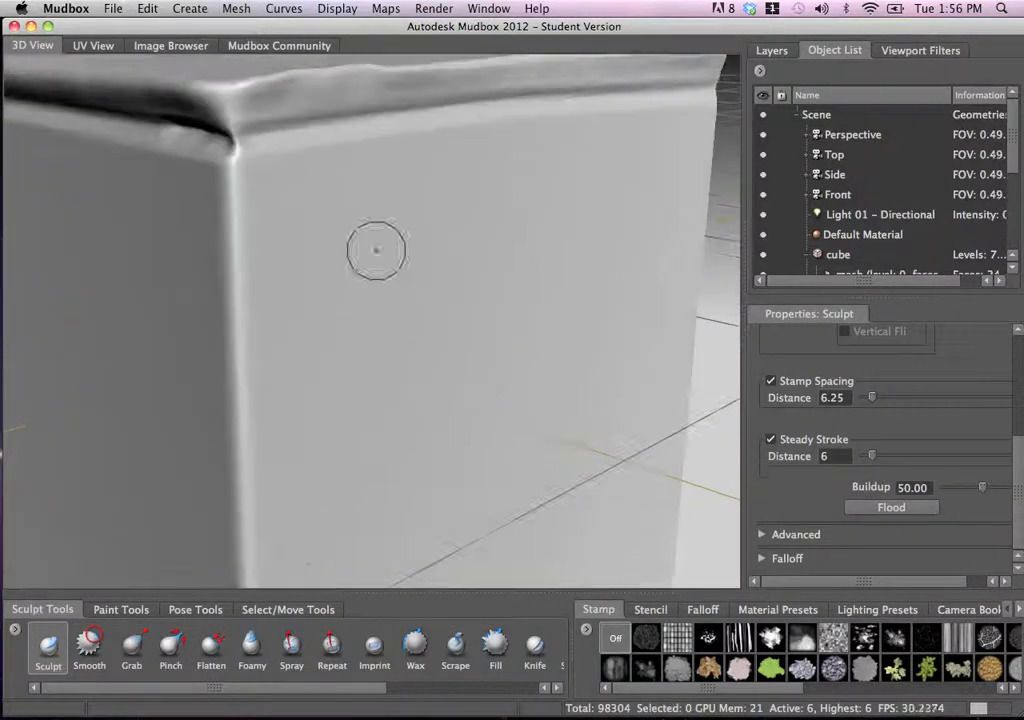
alt+middle_drag(375, 249, 363, 288)
alt+right_drag(354, 267, 375, 270)
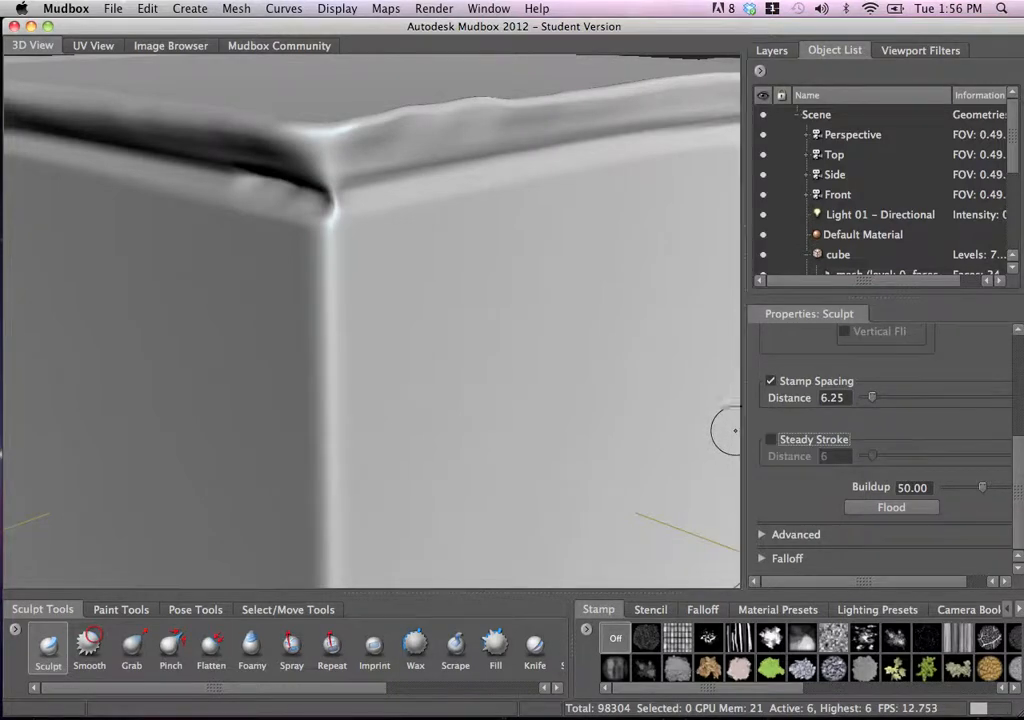
mouse_move(325, 212)
shift+mouse_down()
mouse_move(345, 203)
mouse_move(330, 198)
shift+mouse_up()
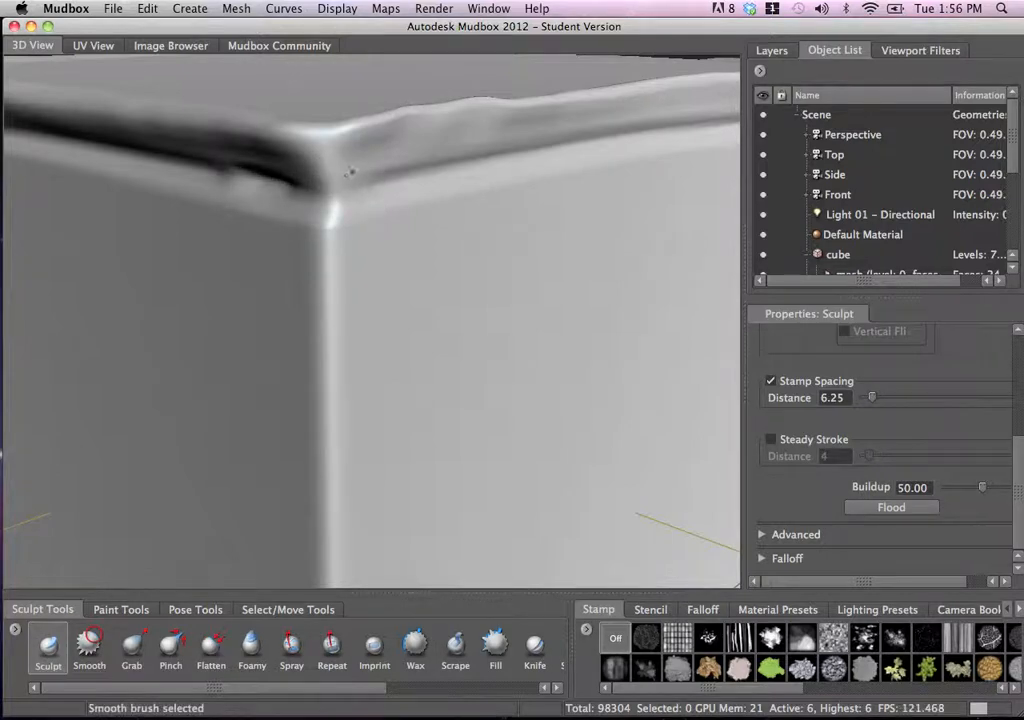
alt+drag(276, 189, 346, 191)
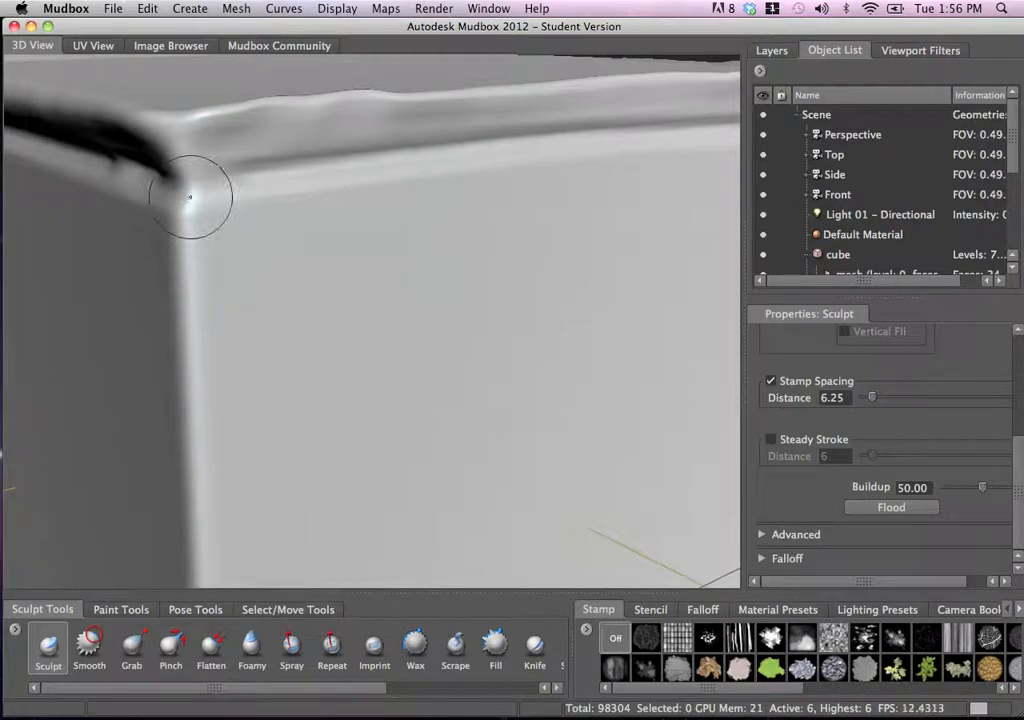
mouse_move(190, 196)
shift+mouse_down()
mouse_move(206, 183)
mouse_move(197, 192)
mouse_move(275, 206)
shift+mouse_up()
mouse_move(206, 187)
shift+mouse_down()
mouse_move(226, 184)
mouse_move(214, 185)
shift+mouse_up()
mouse_move(118, 155)
shift+mouse_down()
mouse_move(266, 178)
mouse_move(211, 185)
mouse_move(274, 176)
shift+mouse_up()
- Smooth the lumpy stretch of groove on the adjacent side face, close to the vertical corner
alt+right_drag(274, 176, 267, 206)
alt+drag(267, 206, 261, 197)
alt+right_drag(261, 197, 356, 184)
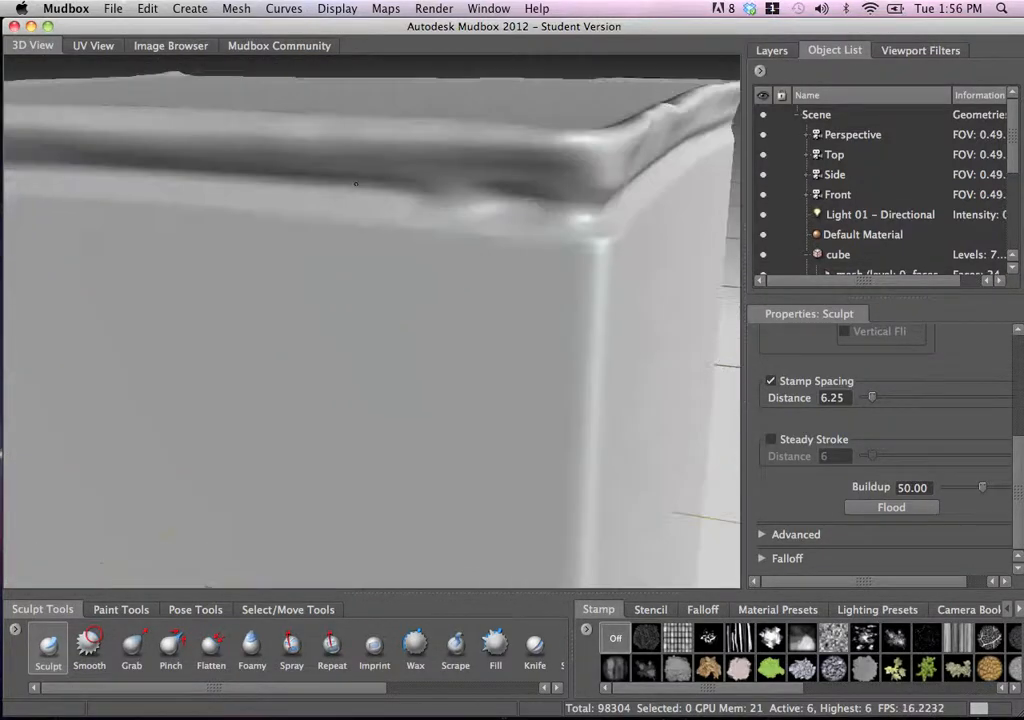
shift+drag(535, 201, 439, 206)
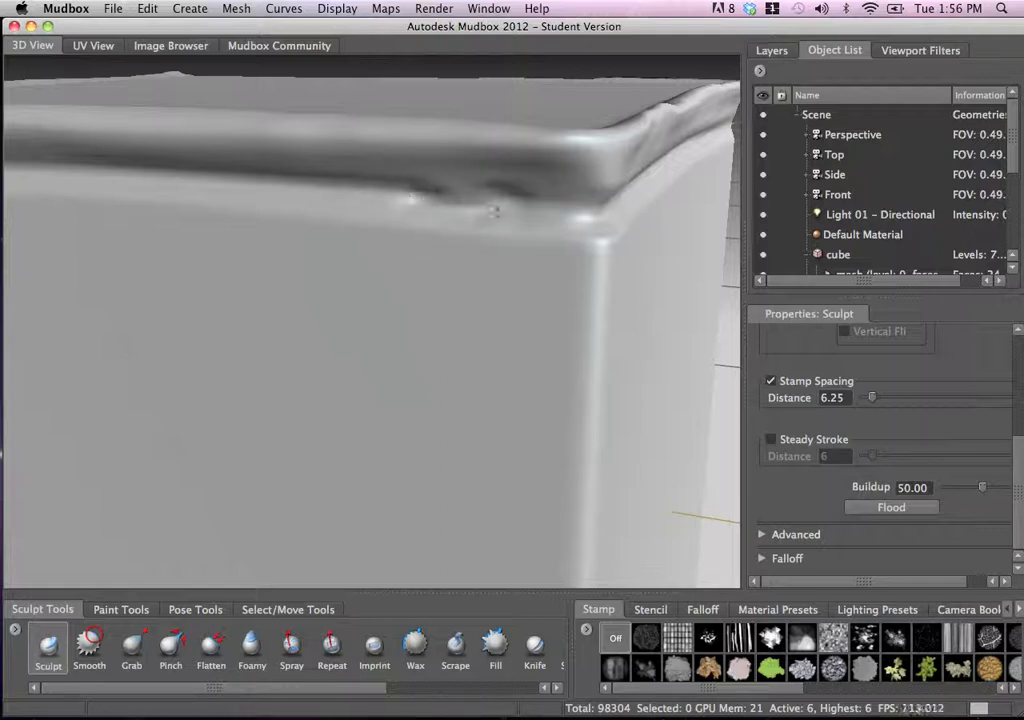
shift+drag(532, 194, 458, 187)
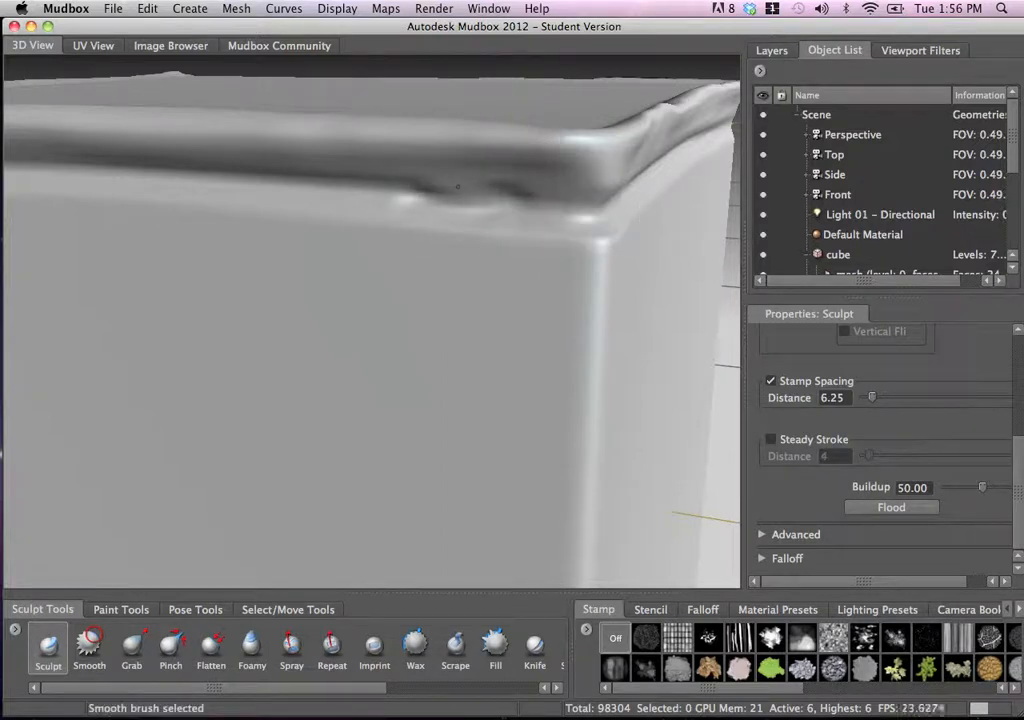
- Soften the groove around the cube's near corner with the Smooth tool, and return to the Sculpt tool
alt+right_drag(566, 208, 420, 204)
alt+drag(420, 204, 454, 193)
alt+right_drag(454, 193, 485, 218)
alt+middle_drag(485, 218, 496, 137)
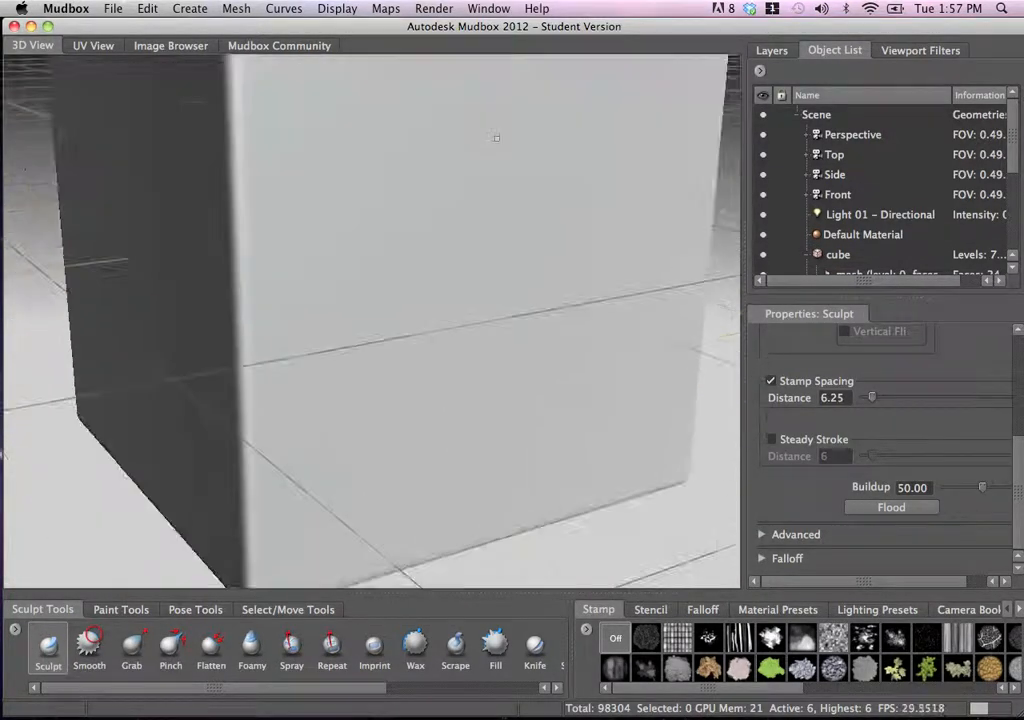
alt+drag(260, 478, 333, 392)
alt+right_drag(333, 392, 303, 370)
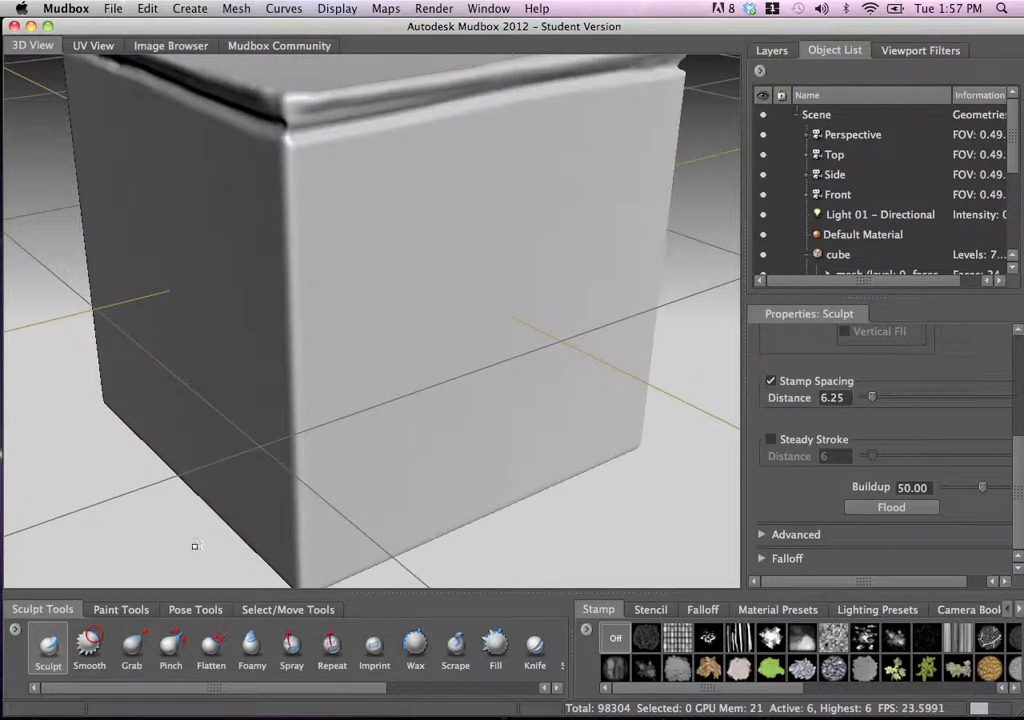
click(105, 640)
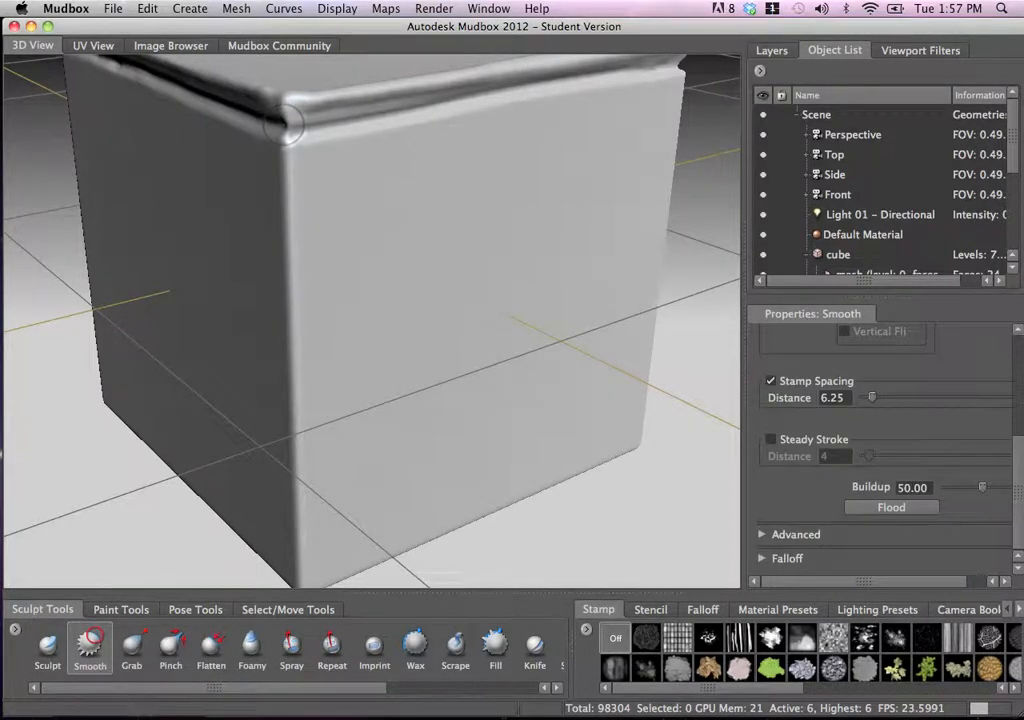
mouse_move(430, 240)
alt+mouse_down()
mouse_move(343, 229)
mouse_move(386, 256)
alt+mouse_up()
click(50, 650)
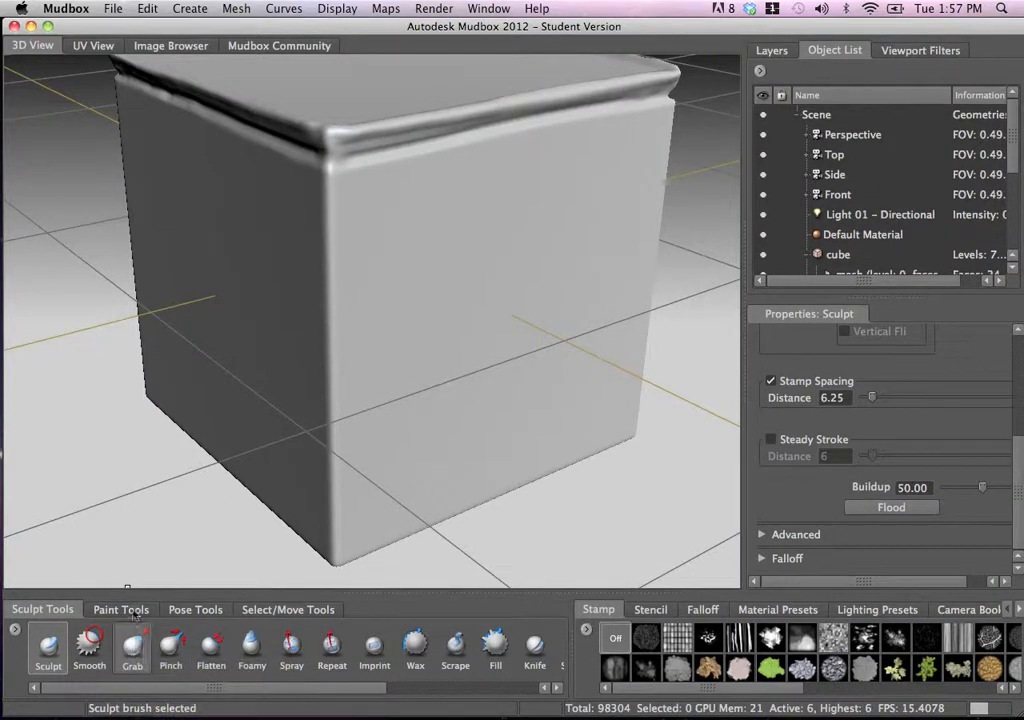
- Choose the Grab tool, enlarge its brush size to 64.12 and face one side of the cube nearly straight on
click(132, 648)
alt+right_drag(364, 238, 347, 200)
alt+middle_drag(347, 200, 347, 286)
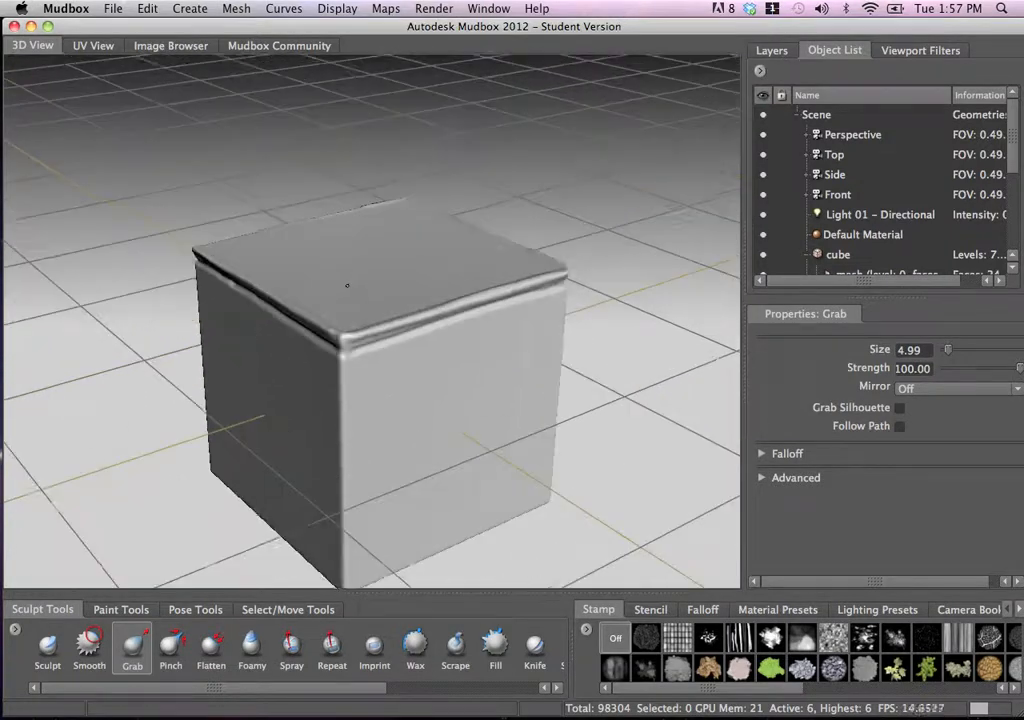
alt+drag(347, 286, 294, 292)
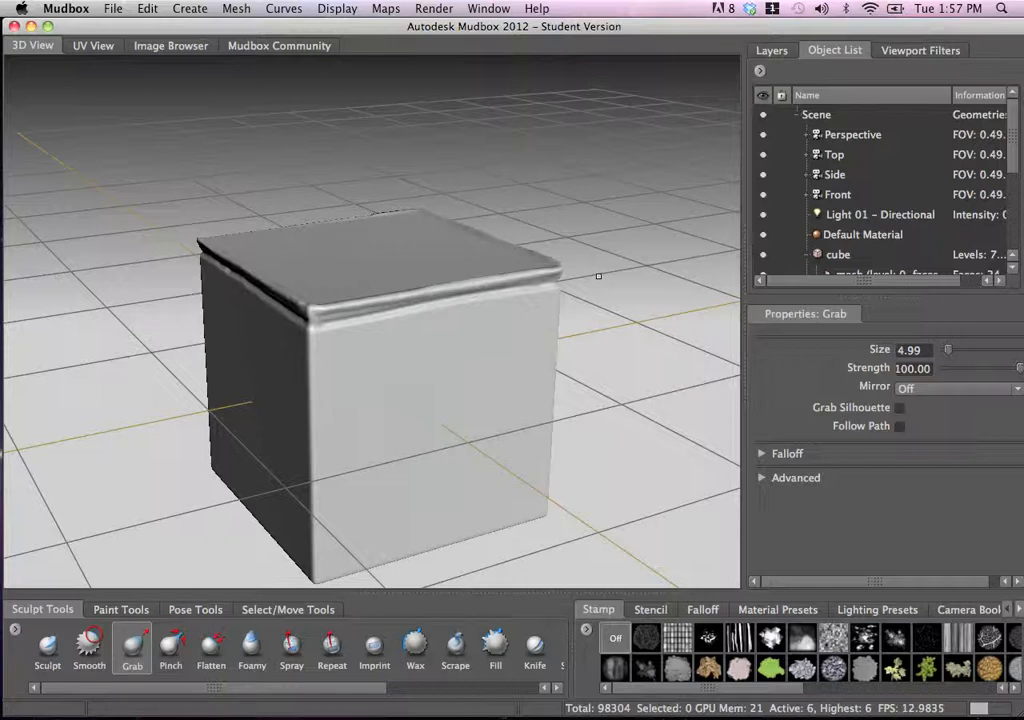
alt+drag(387, 268, 373, 235)
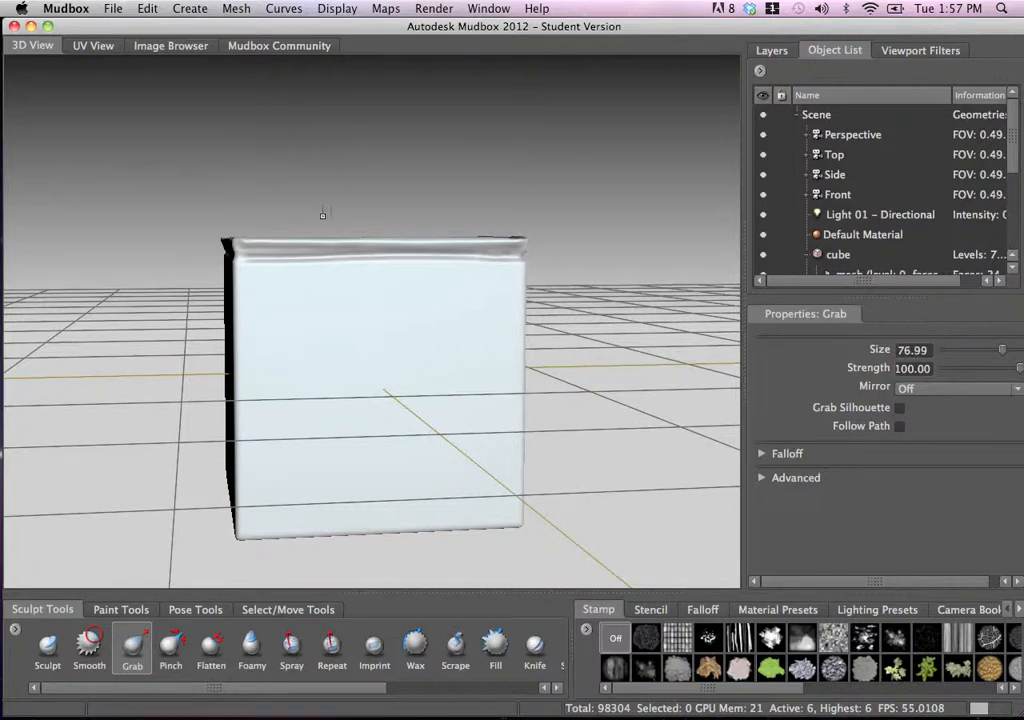
mouse_move(265, 242)
alt+mouse_down()
mouse_move(283, 249)
mouse_move(298, 234)
mouse_move(262, 205)
alt+mouse_up()
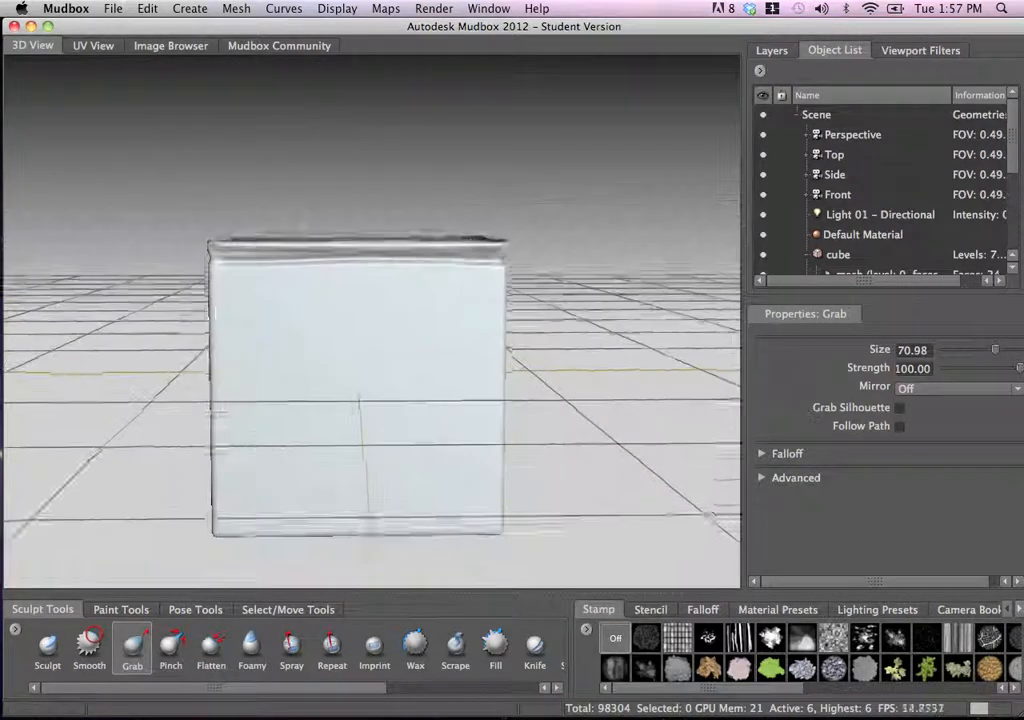
alt+right_drag(262, 205, 313, 224)
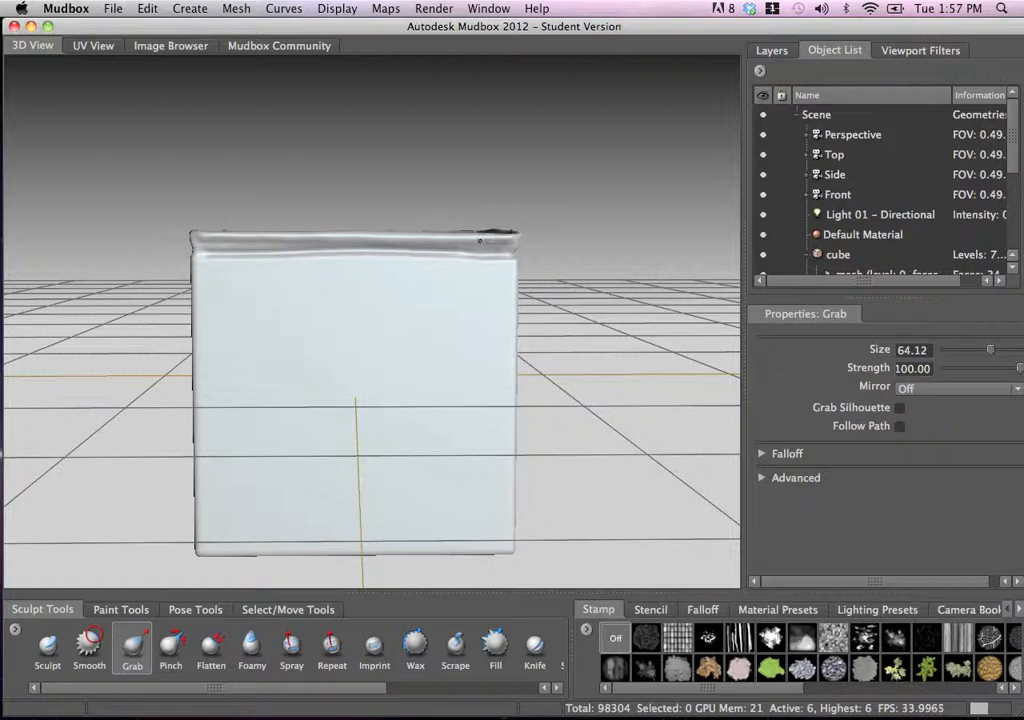
mouse_move(473, 251)
alt+mouse_down()
mouse_move(481, 233)
mouse_move(470, 238)
mouse_move(490, 235)
alt+mouse_up()
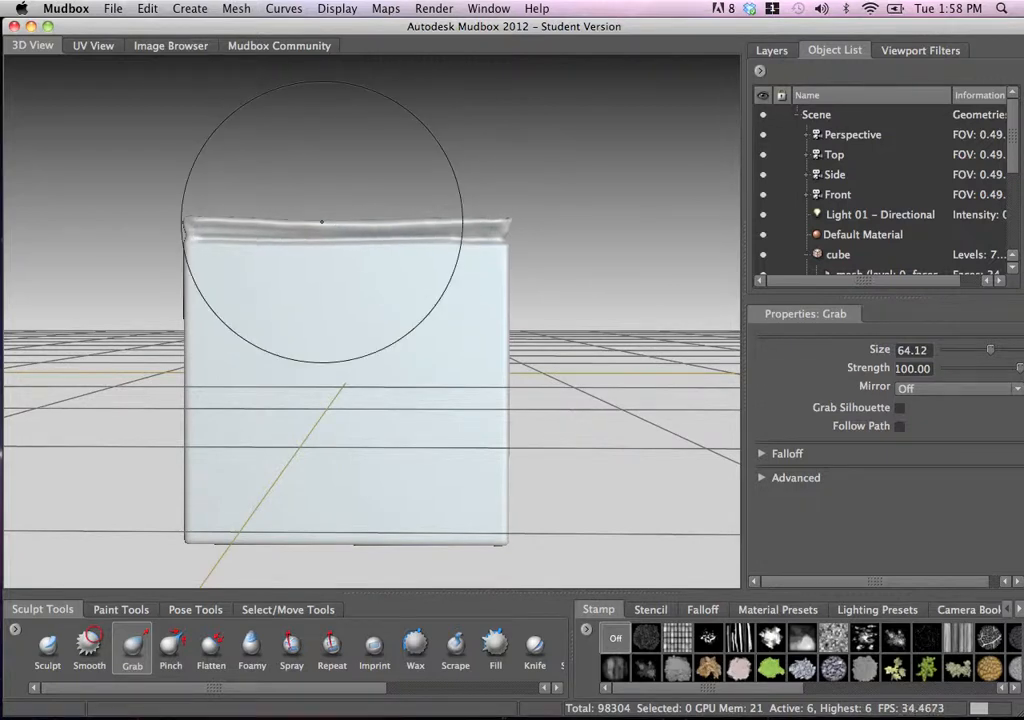
- Grab the middle of the cube's top edges on each side and pull them down so they sag between the corners
mouse_move(390, 226)
mouse_down()
mouse_move(491, 228)
mouse_move(473, 238)
mouse_move(505, 226)
mouse_move(505, 242)
mouse_move(424, 229)
mouse_up()
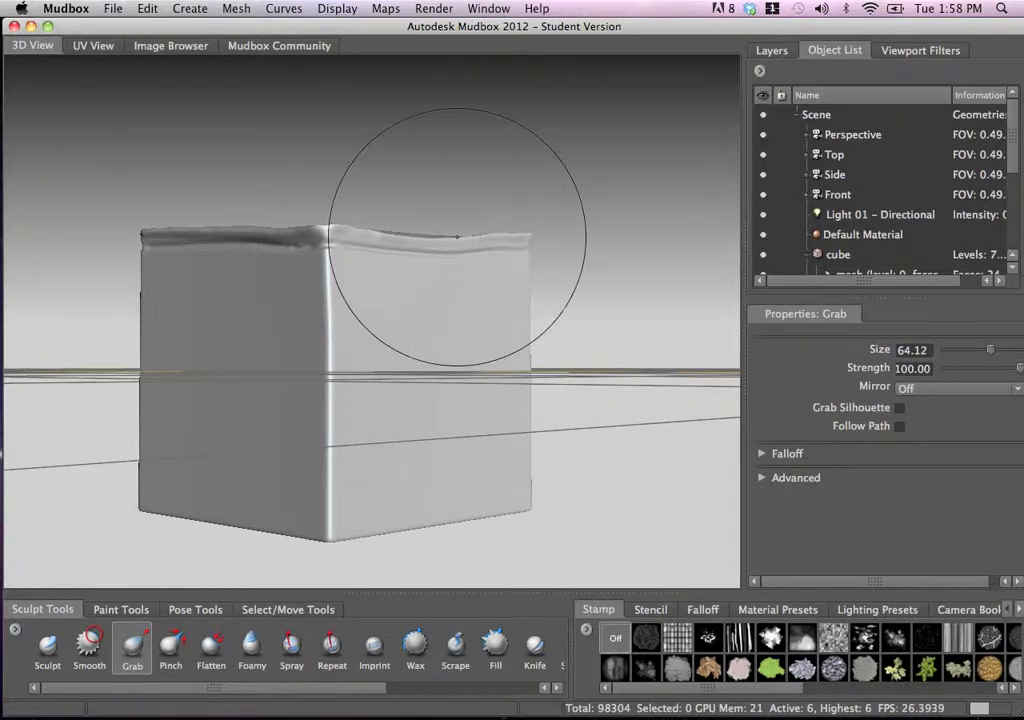
mouse_move(450, 240)
alt+mouse_down()
mouse_move(440, 240)
mouse_move(505, 261)
mouse_move(459, 231)
alt+mouse_up()
drag(351, 228, 306, 227)
drag(416, 229, 450, 242)
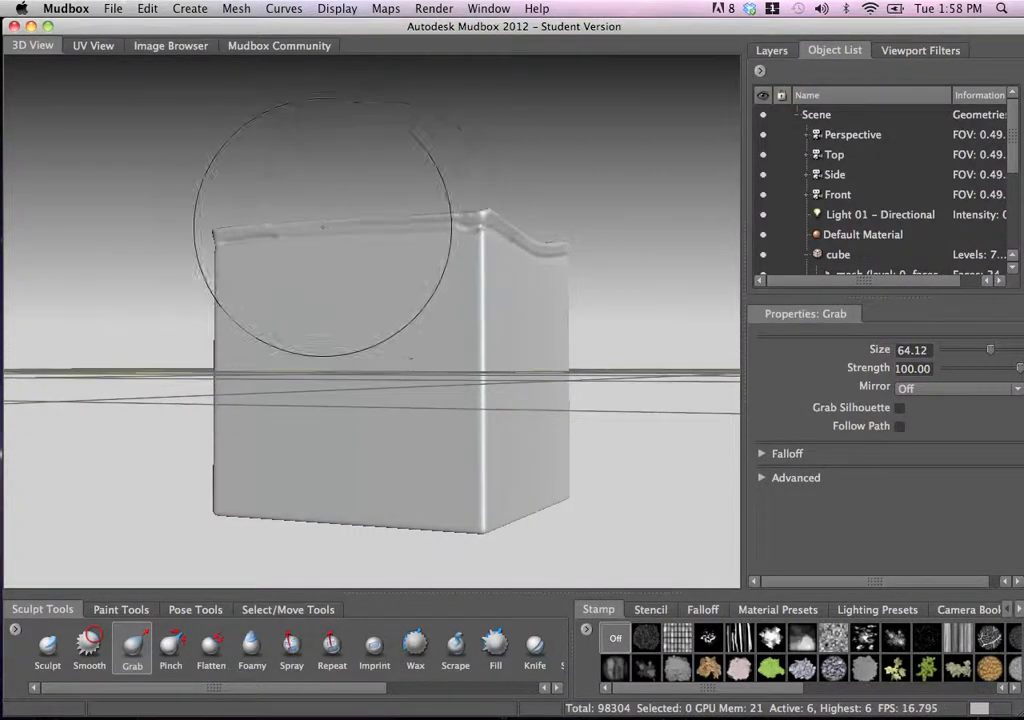
drag(322, 227, 281, 231)
mouse_move(366, 227)
mouse_down()
mouse_move(395, 231)
mouse_move(338, 222)
mouse_up()
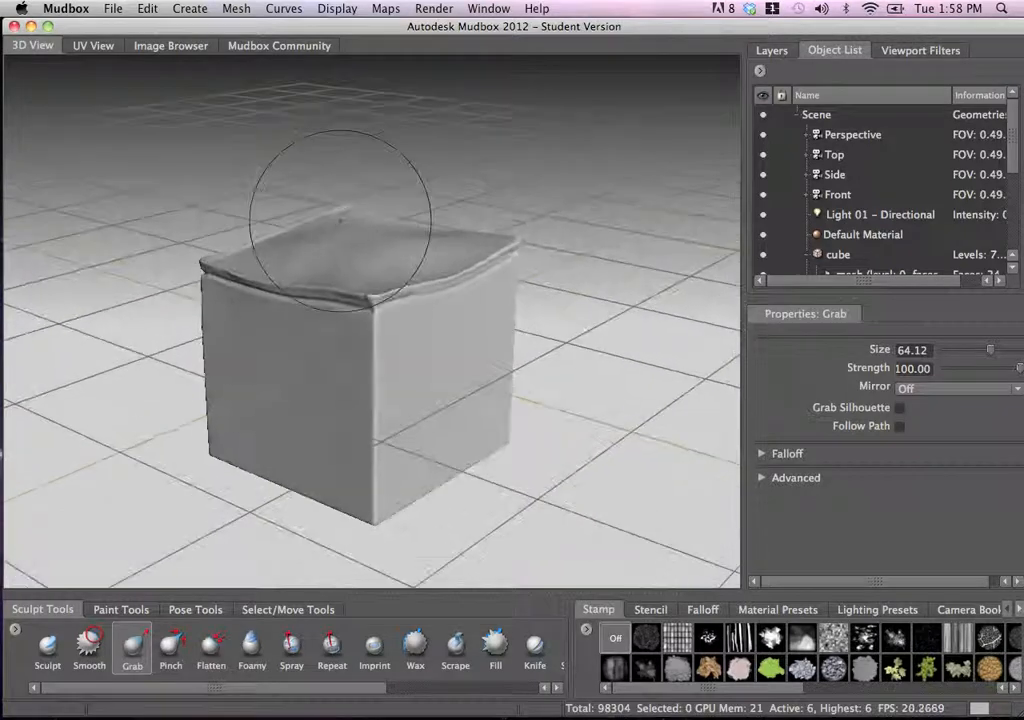
- Push the middle of the cube's top surface down into a hollow with a 39.24 Grab brush, and resize the brush to 49.43
alt+right_drag(338, 222, 354, 251)
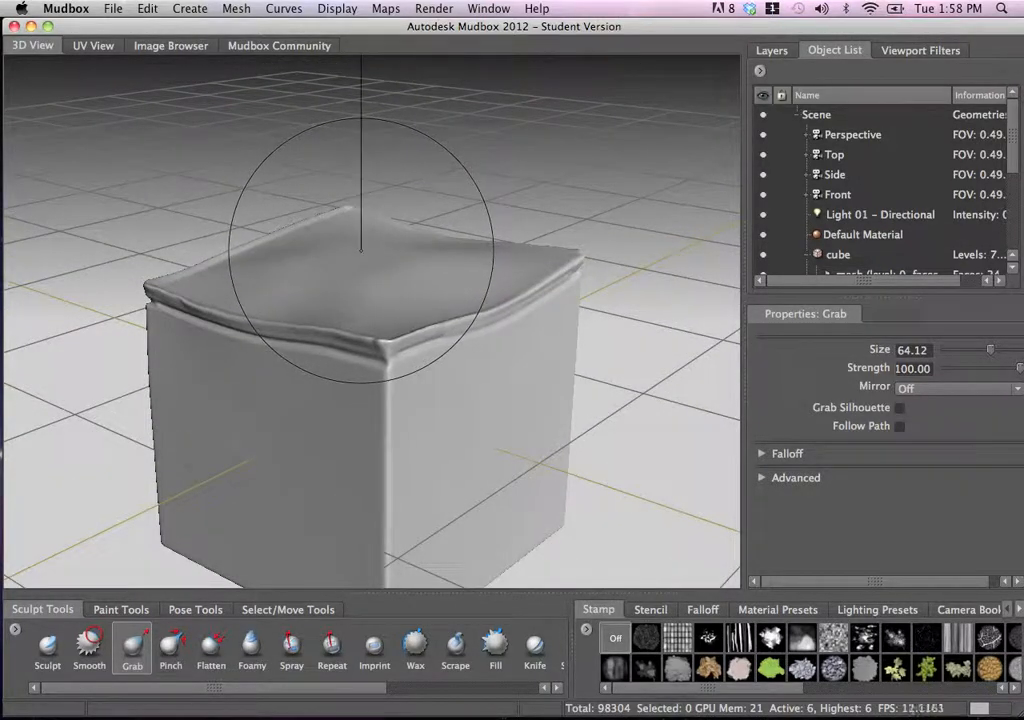
drag(361, 251, 310, 251)
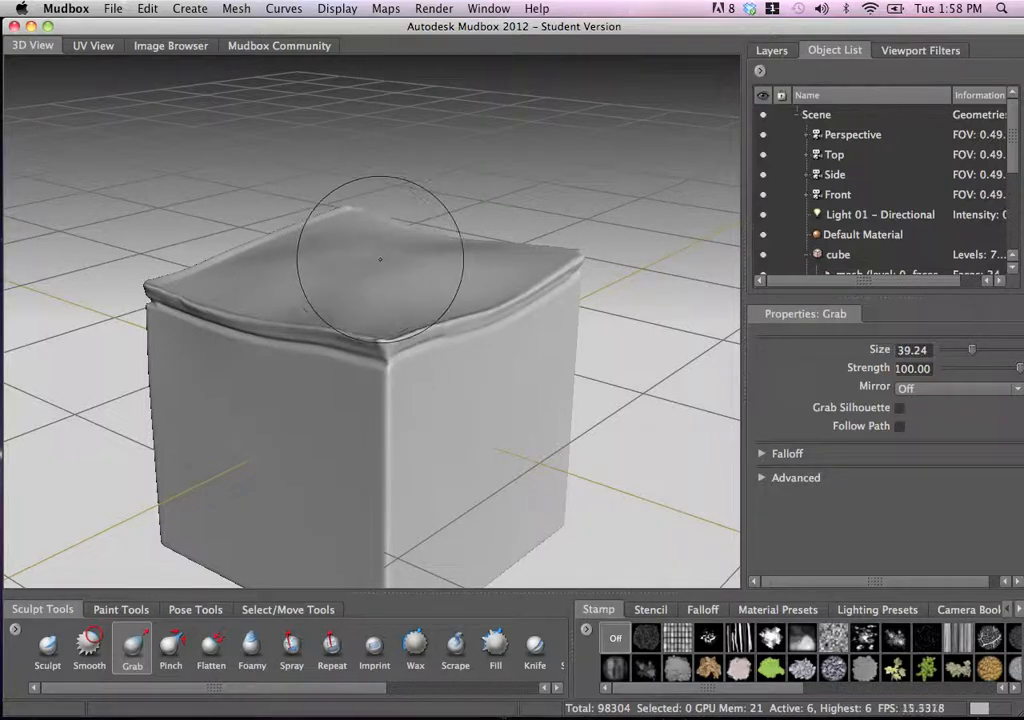
mouse_move(380, 260)
alt+mouse_down()
mouse_move(389, 263)
mouse_move(366, 251)
alt+mouse_up()
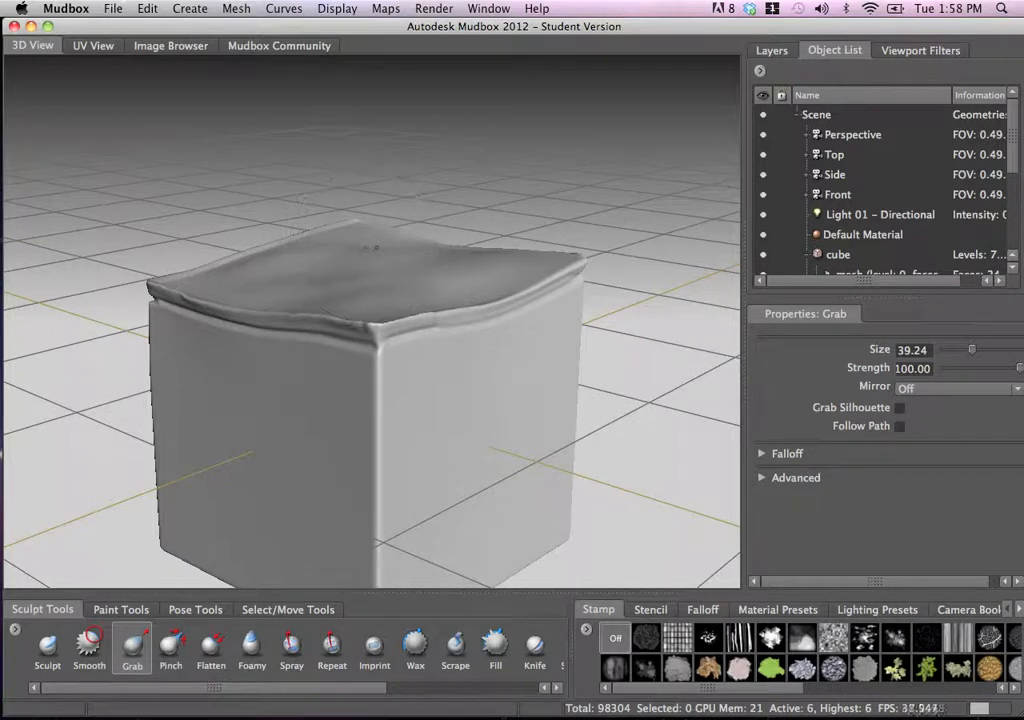
mouse_move(388, 250)
mouse_down()
mouse_move(371, 269)
mouse_move(390, 262)
mouse_up()
key(b)
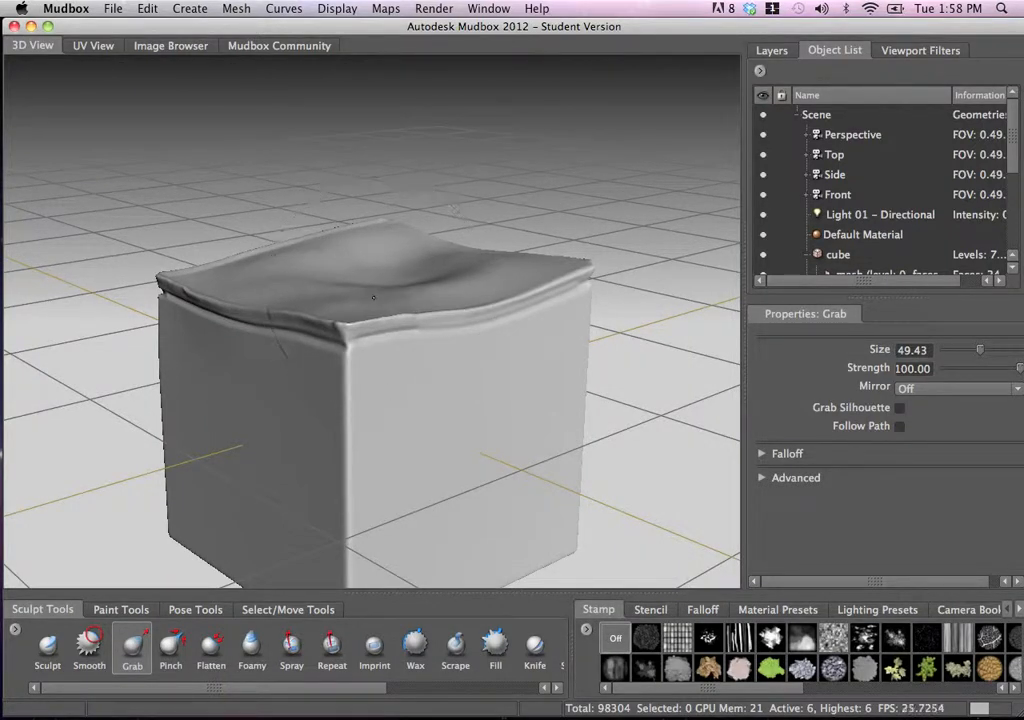
alt+drag(354, 309, 540, 283)
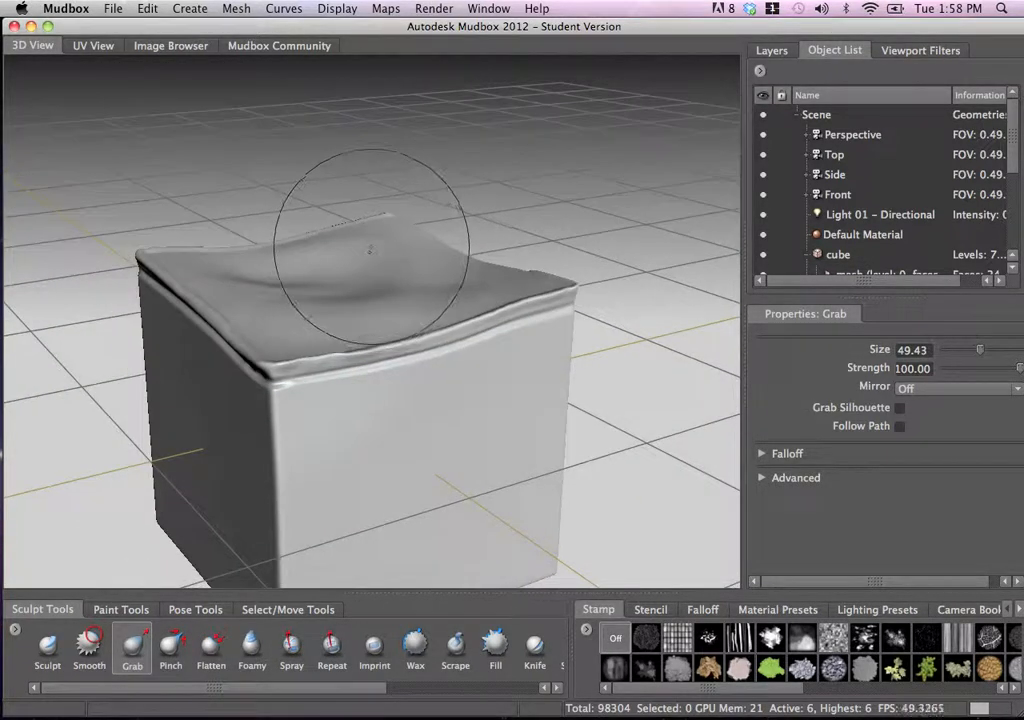
mouse_move(373, 247)
alt+mouse_down()
mouse_move(314, 288)
mouse_move(292, 284)
alt+mouse_up()
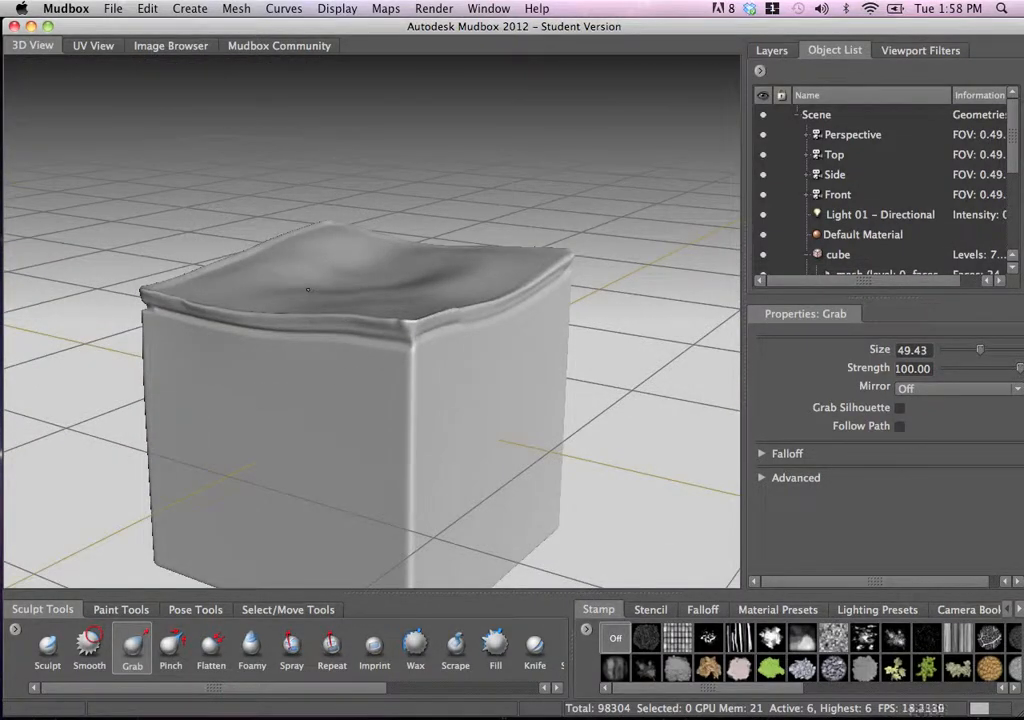
- Push one bottom corner of the cube inward using the Grab tool with the 49.43 brush
alt+drag(328, 251, 295, 233)
alt+right_drag(295, 233, 407, 261)
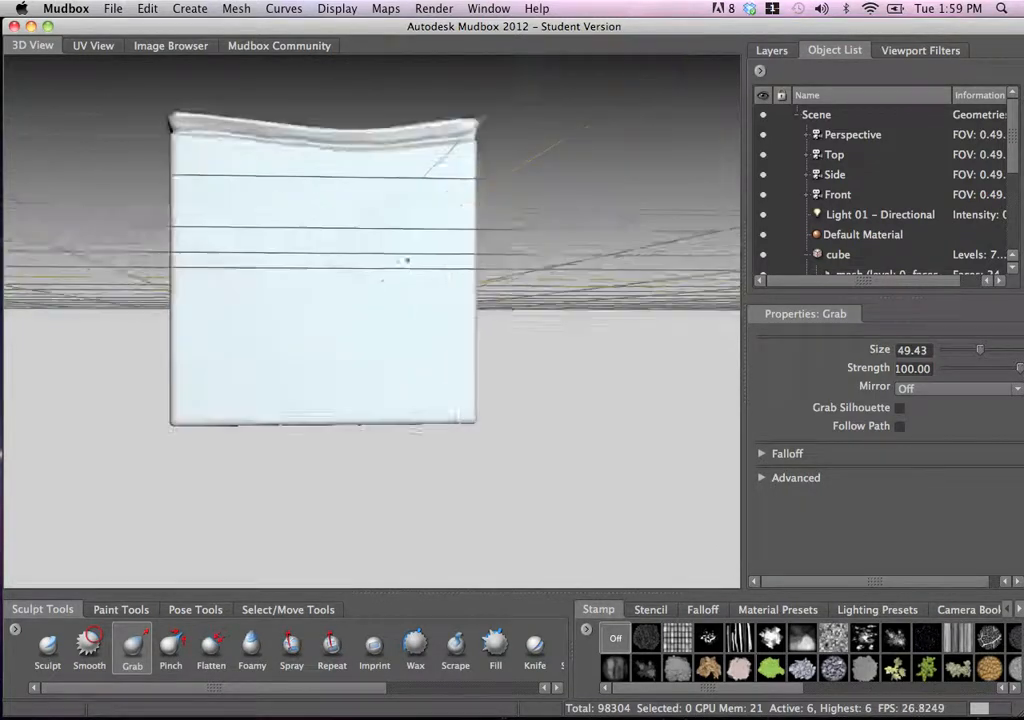
alt+drag(407, 261, 410, 261)
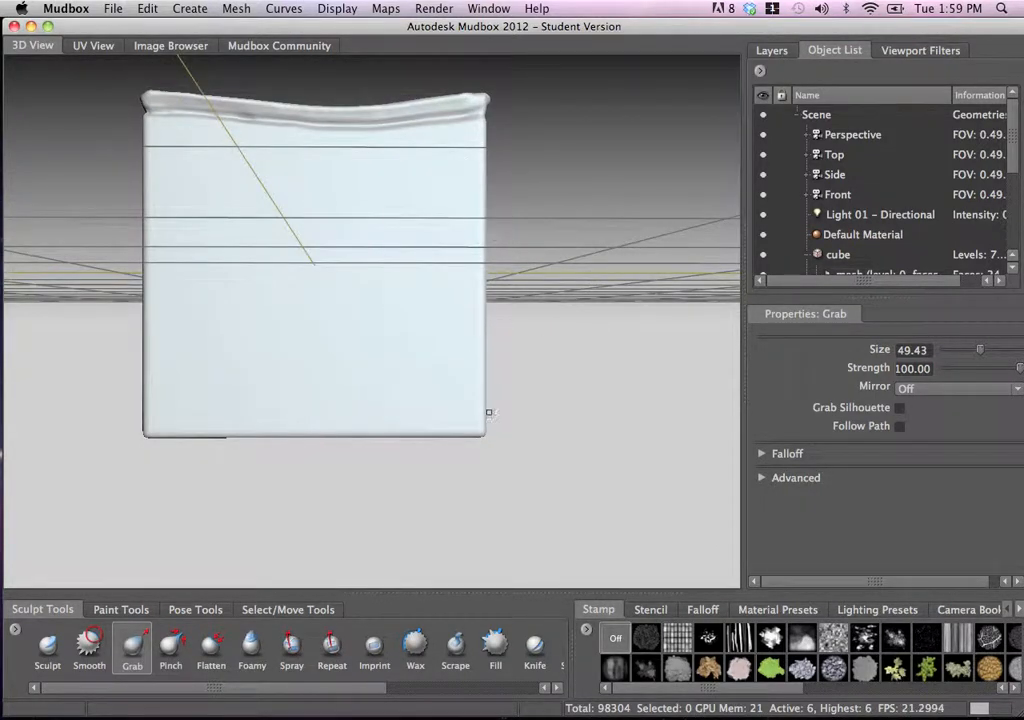
drag(484, 432, 477, 428)
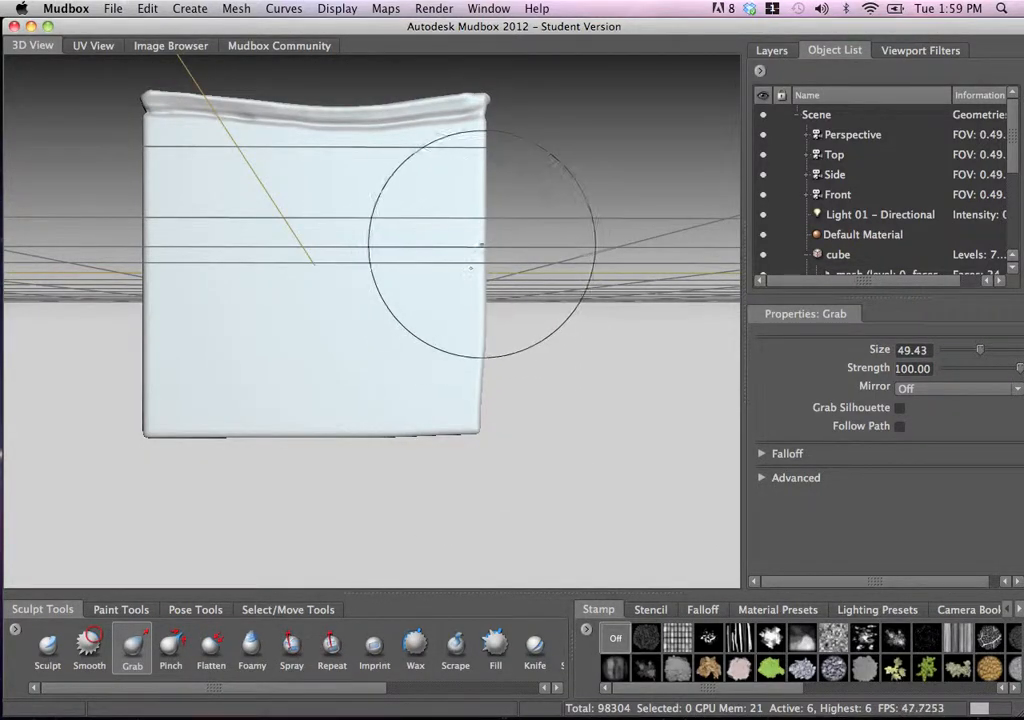
mouse_move(478, 245)
alt+mouse_down()
mouse_move(373, 302)
mouse_move(437, 306)
alt+mouse_up()
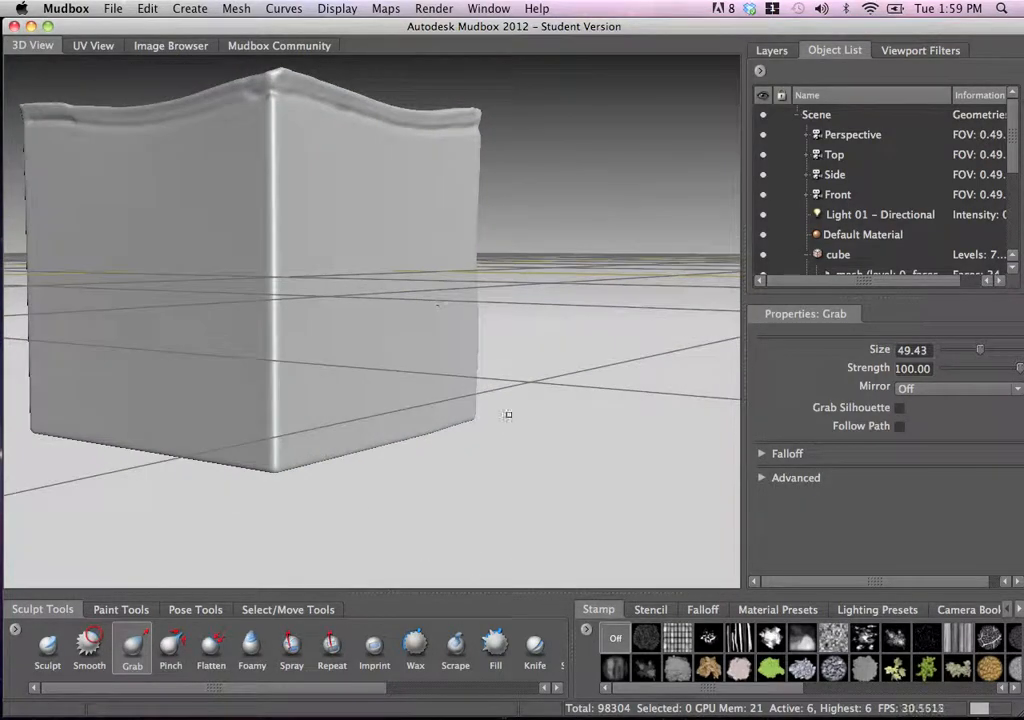
mouse_move(470, 414)
alt+mouse_down()
mouse_move(380, 405)
mouse_move(133, 448)
alt+mouse_up()
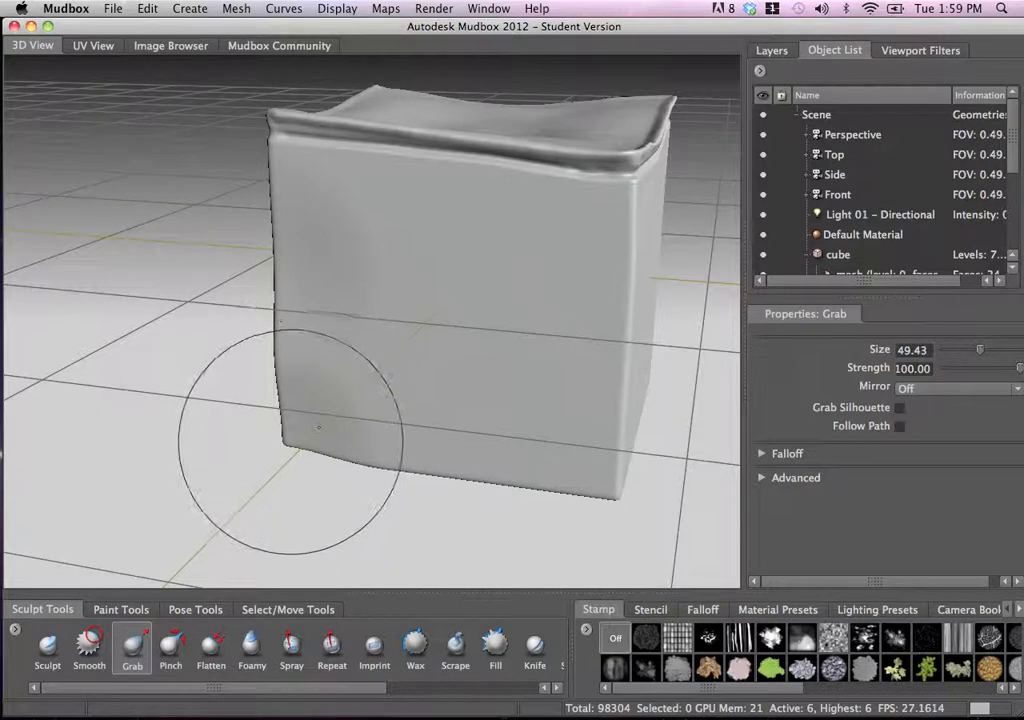
- Reduce the Grab brush to 19.97 and tuck in the tip of that bottom corner and the vertical edge above it
drag(290, 442, 229, 437)
key(b)
drag(289, 210, 289, 206)
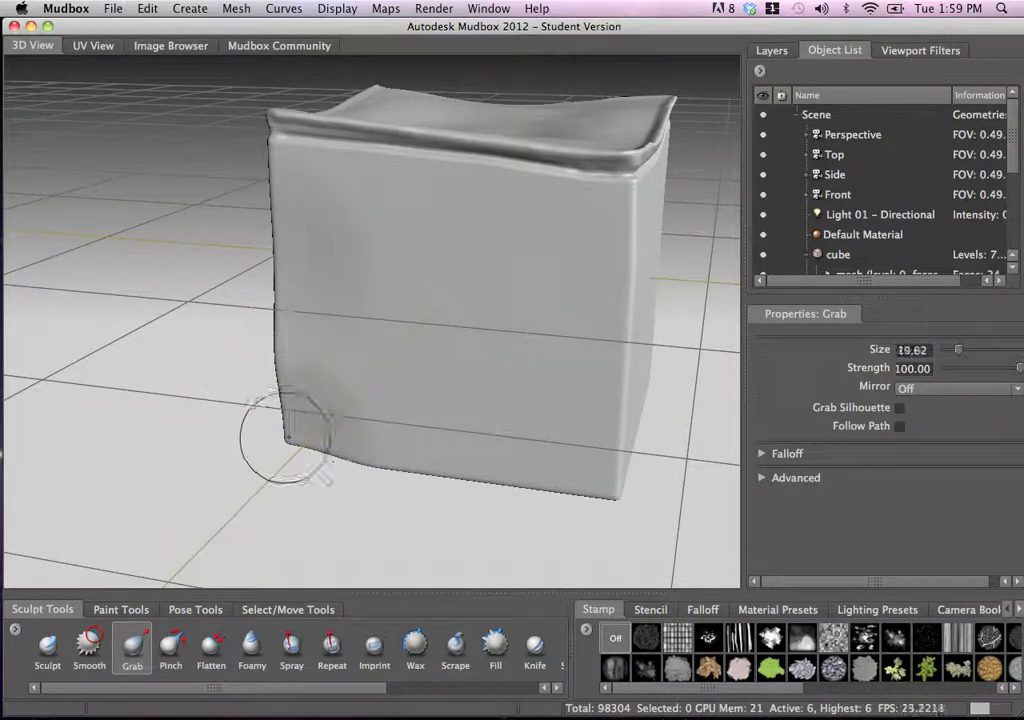
drag(288, 440, 300, 432)
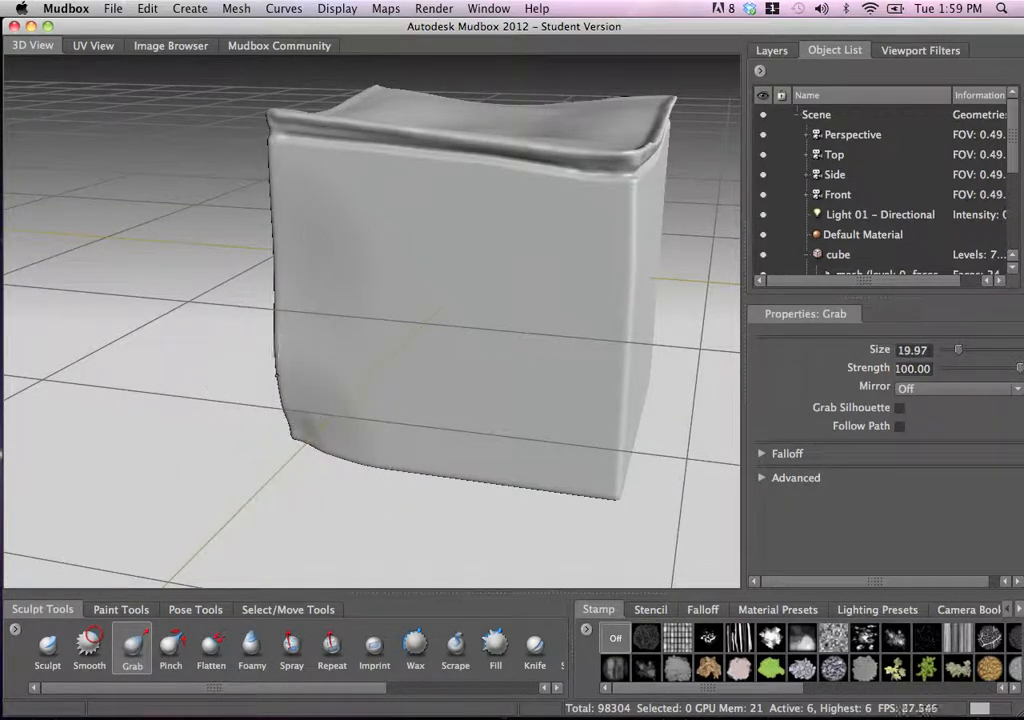
drag(280, 385, 275, 347)
- Inspect the reshaped bottom corner and sagging top from several sides, and enlarge the Grab brush to 41.61
alt+drag(363, 288, 483, 313)
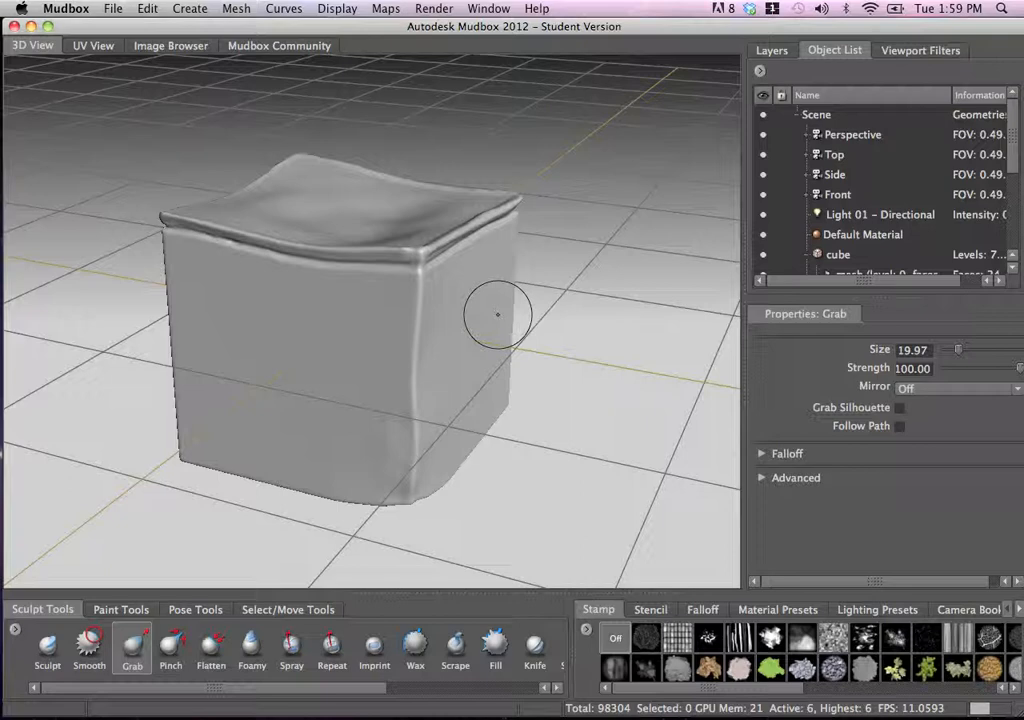
alt+right_drag(440, 253, 496, 293)
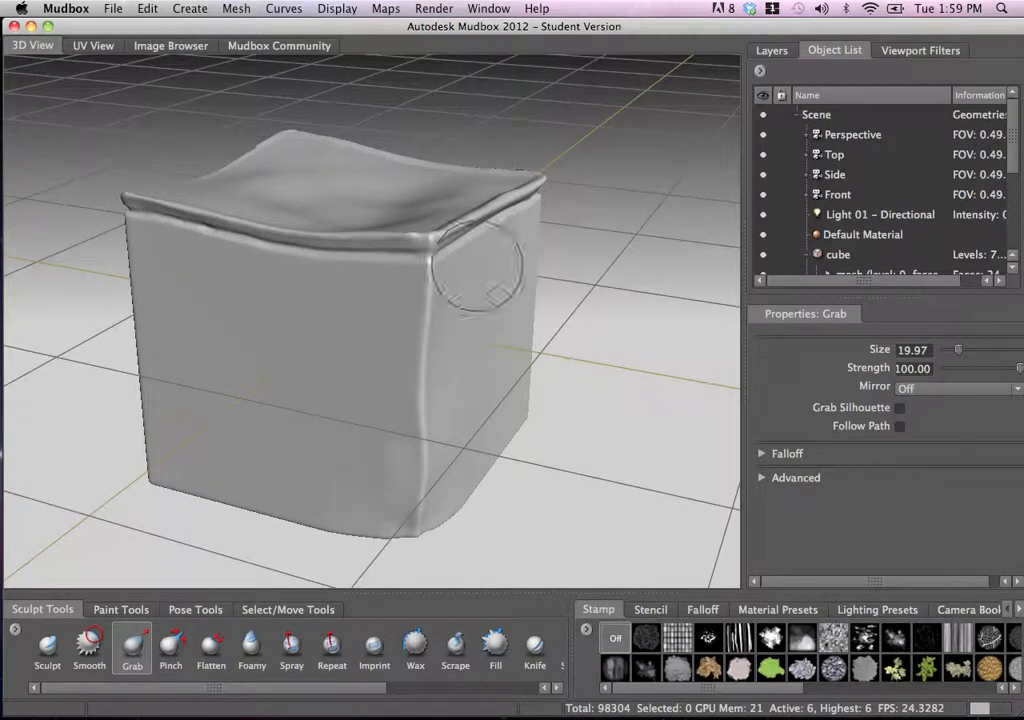
alt+drag(496, 293, 455, 272)
alt+middle_drag(455, 272, 475, 281)
alt+right_drag(475, 281, 459, 268)
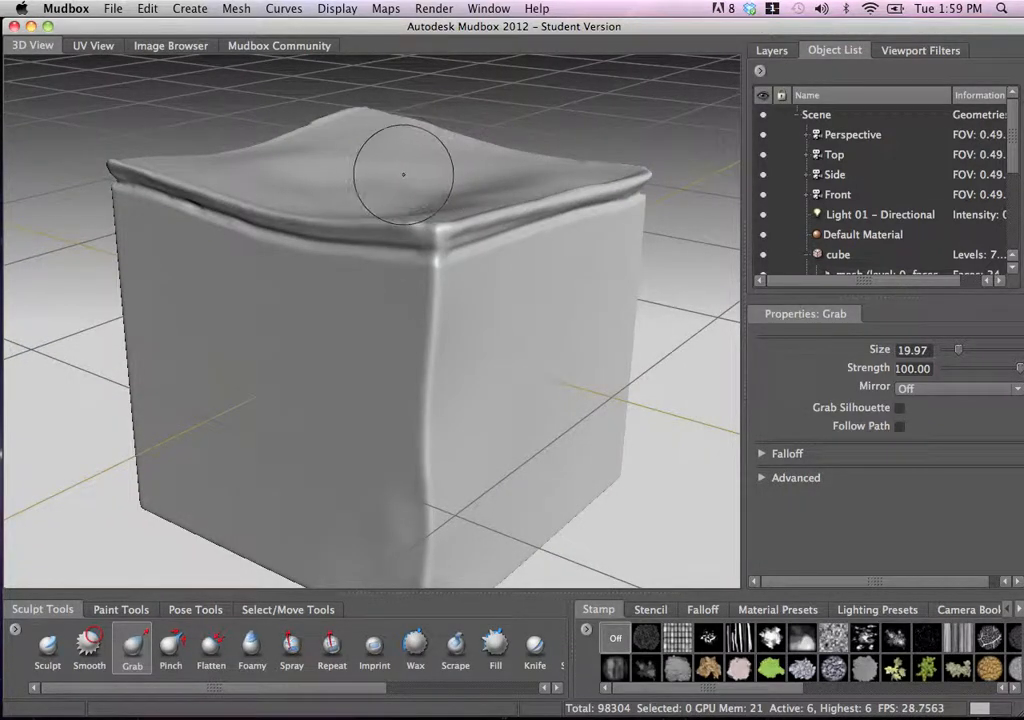
key(b)
drag(407, 176, 460, 178)
drag(409, 55, 409, 51)
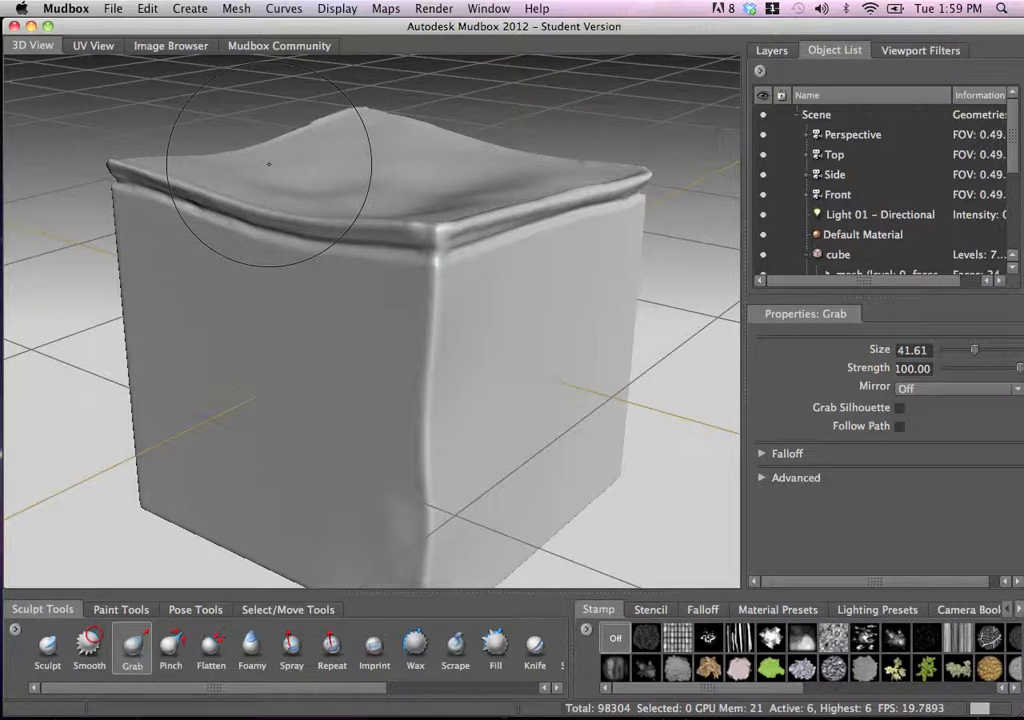
alt+right_drag(469, 226, 411, 201)
alt+drag(411, 201, 196, 258)
alt+right_drag(441, 263, 424, 205)
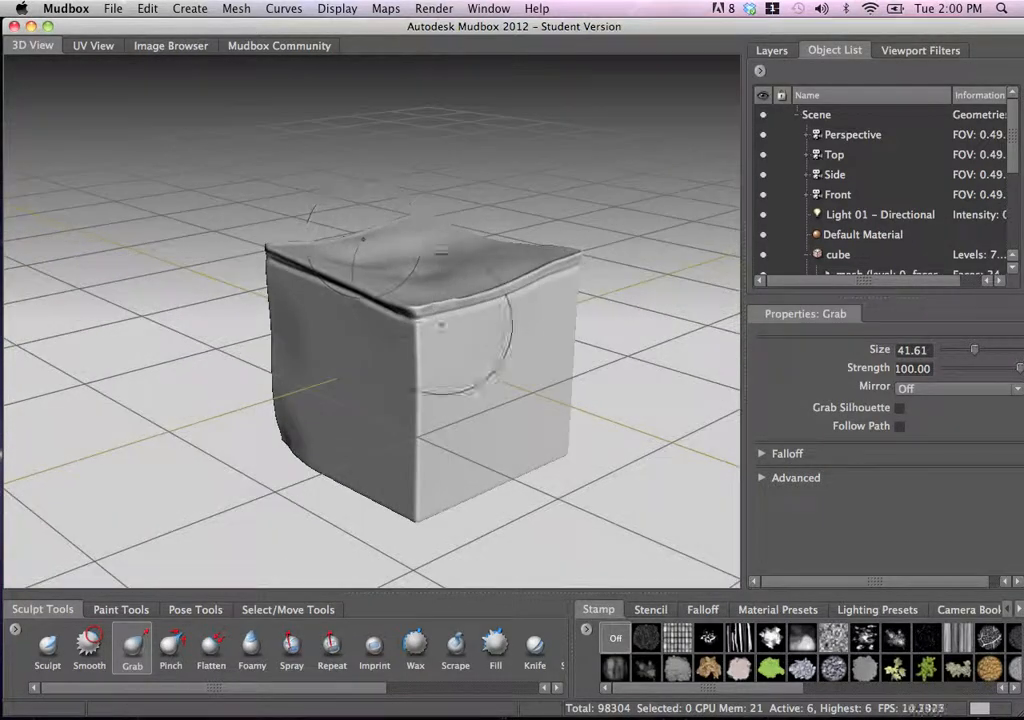
alt+middle_drag(416, 316, 440, 277)
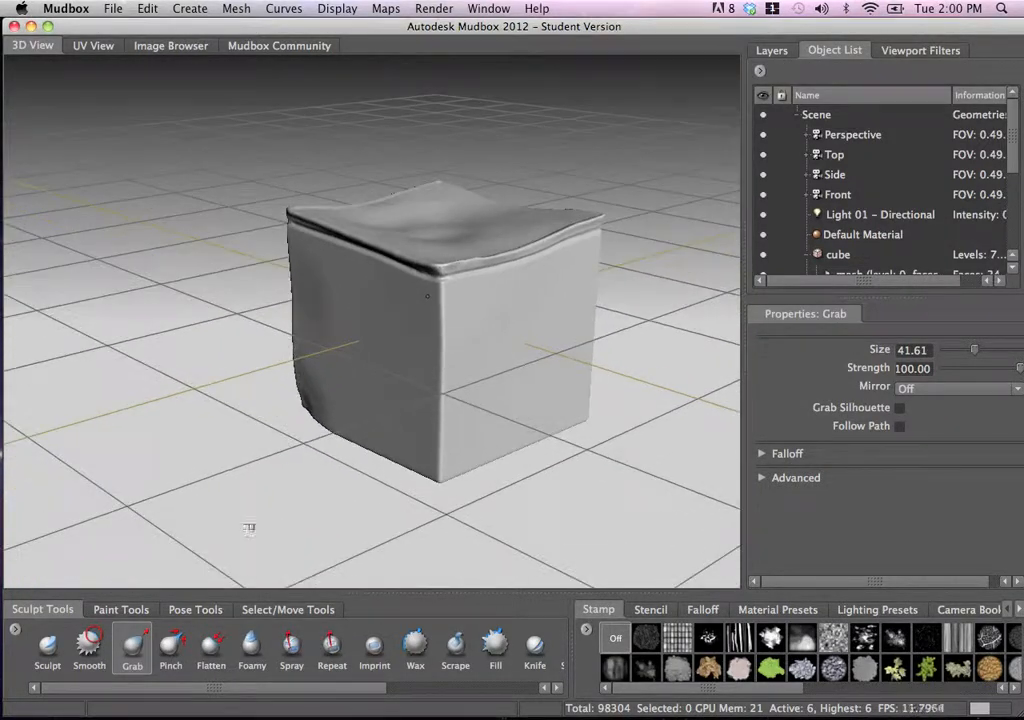
- Choose the Pinch tool for the cube's near vertical edge, with brush size 12.83 and strength 19.75
click(172, 648)
mouse_move(478, 458)
alt+mouse_down()
mouse_move(425, 398)
mouse_move(422, 372)
alt+mouse_up()
alt+right_drag(422, 378, 432, 464)
alt+middle_drag(394, 350, 422, 478)
alt+middle_drag(394, 272, 399, 352)
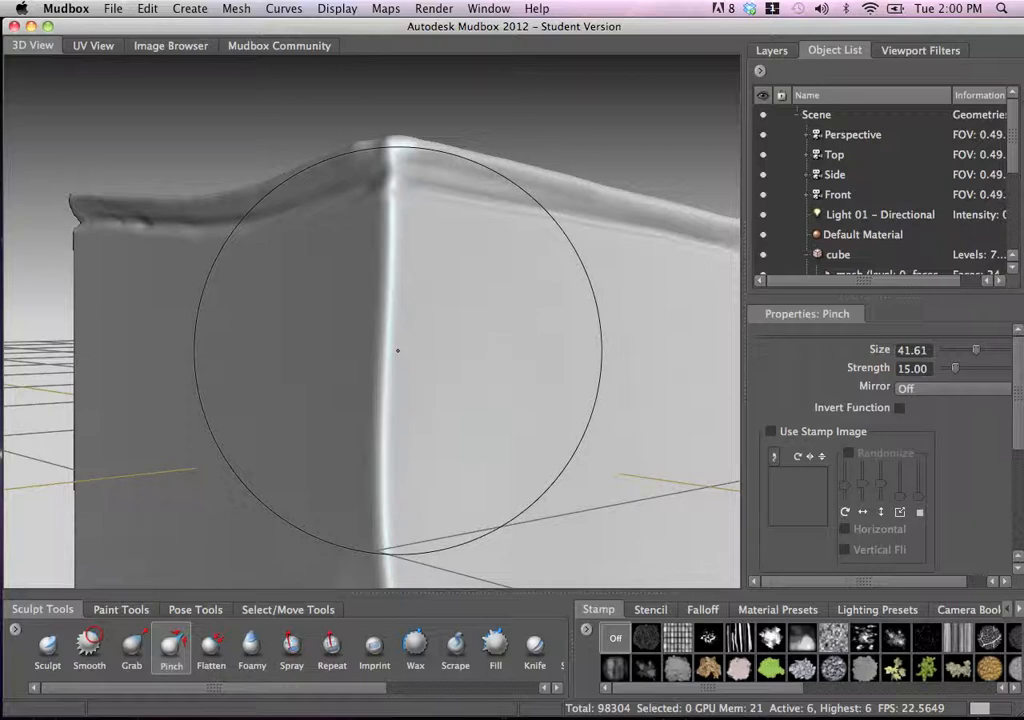
key(b)
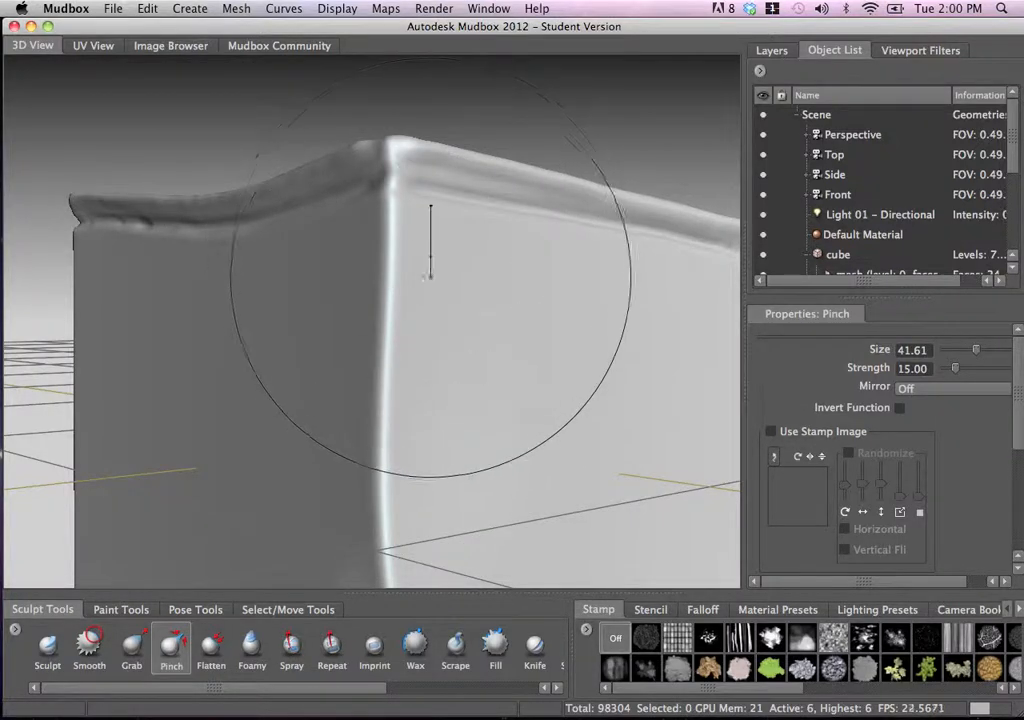
drag(432, 285, 293, 285)
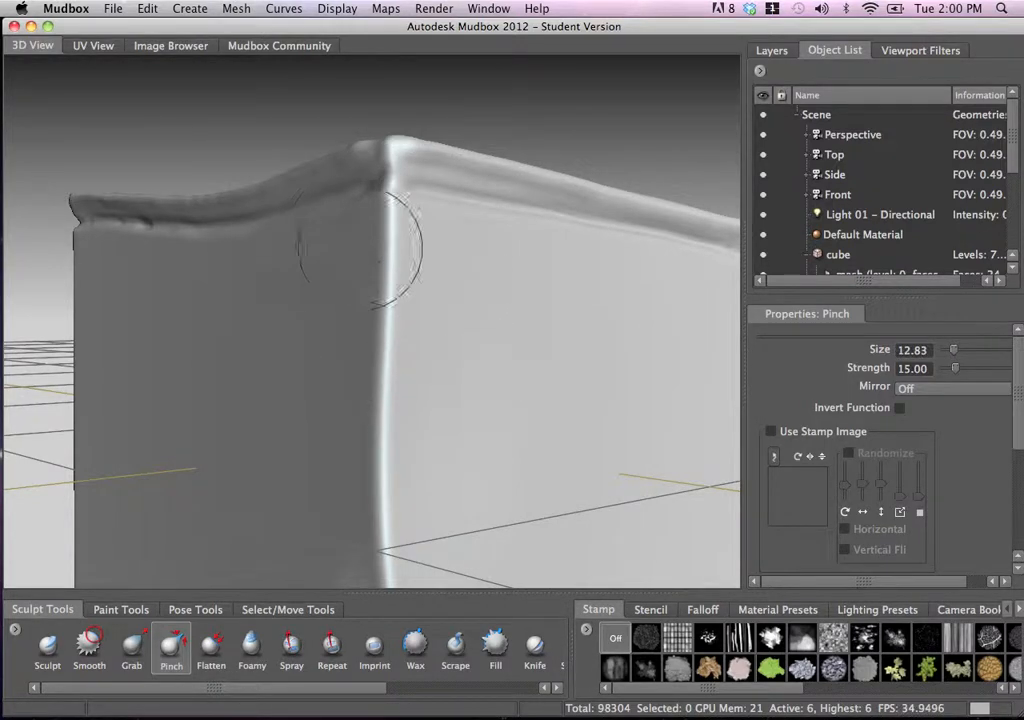
alt+drag(359, 247, 372, 238)
alt+right_drag(372, 238, 432, 256)
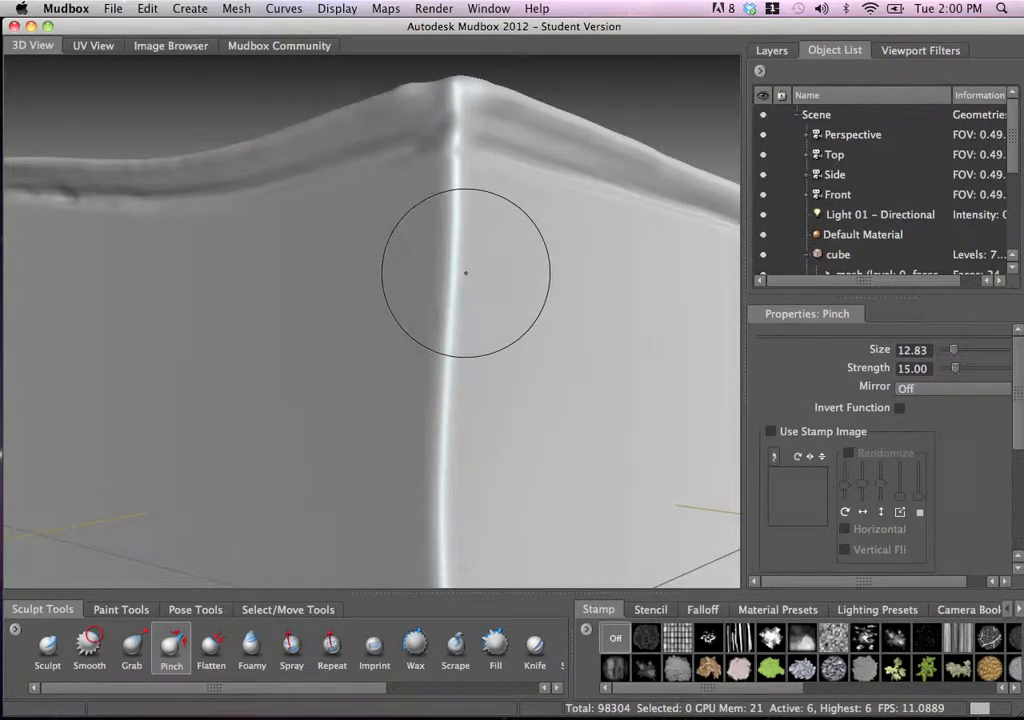
key(m)
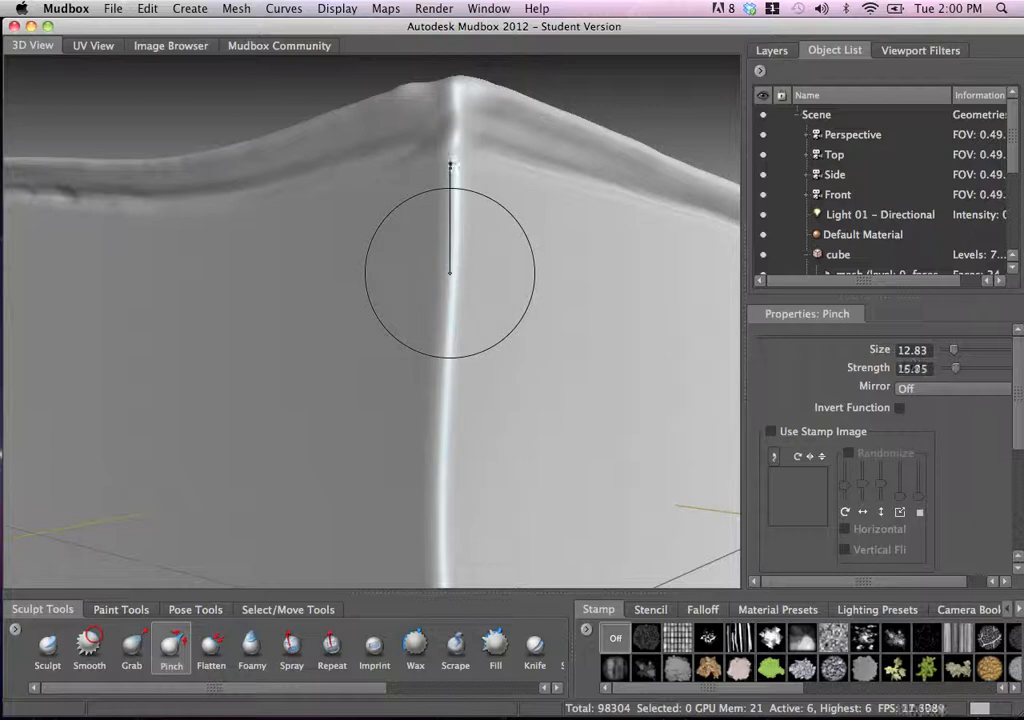
mouse_move(451, 146)
mouse_down()
mouse_move(448, 293)
mouse_move(451, 265)
mouse_up()
- Pinch the near vertical edge into a sharp crease from below the lip down toward the base
mouse_move(451, 219)
mouse_down()
mouse_move(462, 290)
mouse_move(469, 277)
mouse_up()
alt+right_drag(469, 277, 514, 283)
alt+middle_drag(514, 283, 477, 295)
alt+right_drag(477, 295, 473, 290)
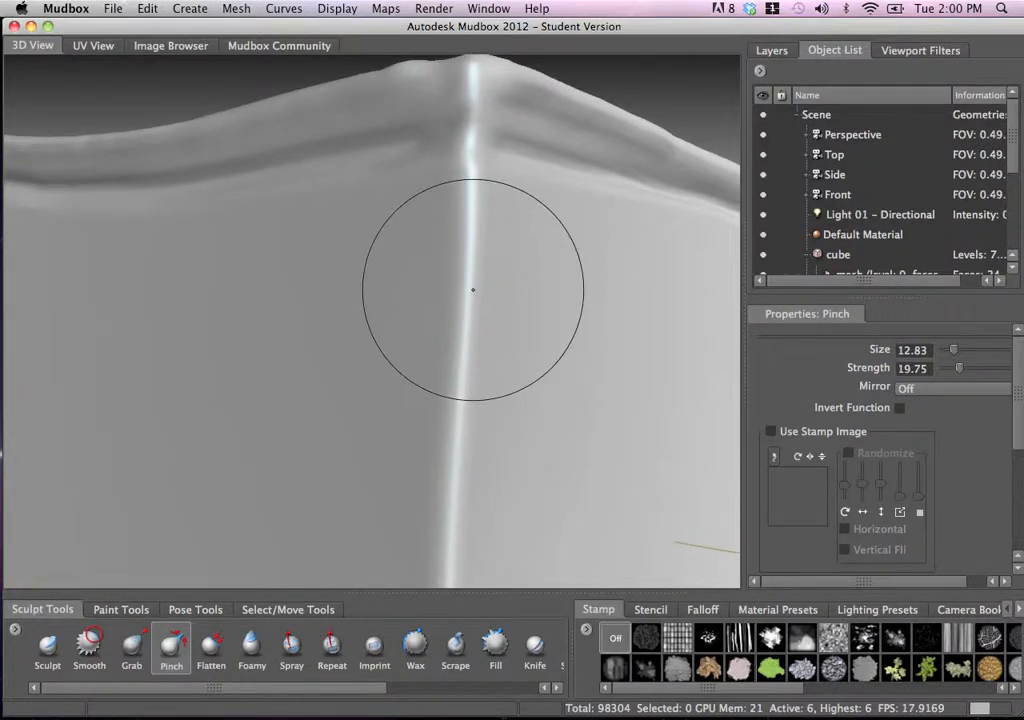
drag(473, 290, 475, 239)
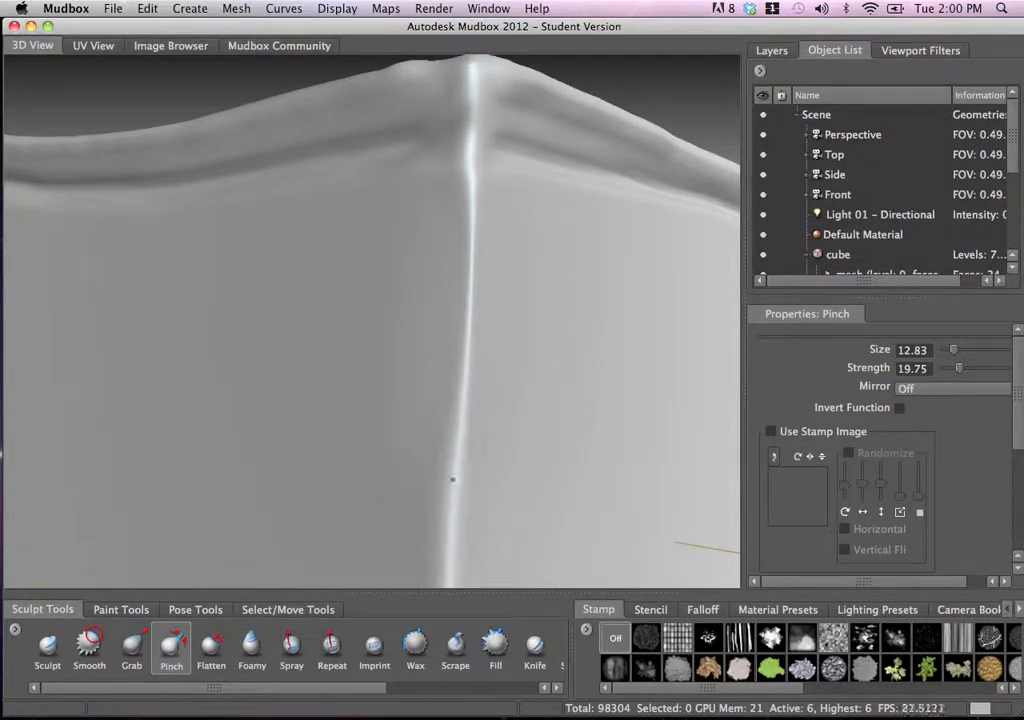
alt+drag(452, 480, 453, 272)
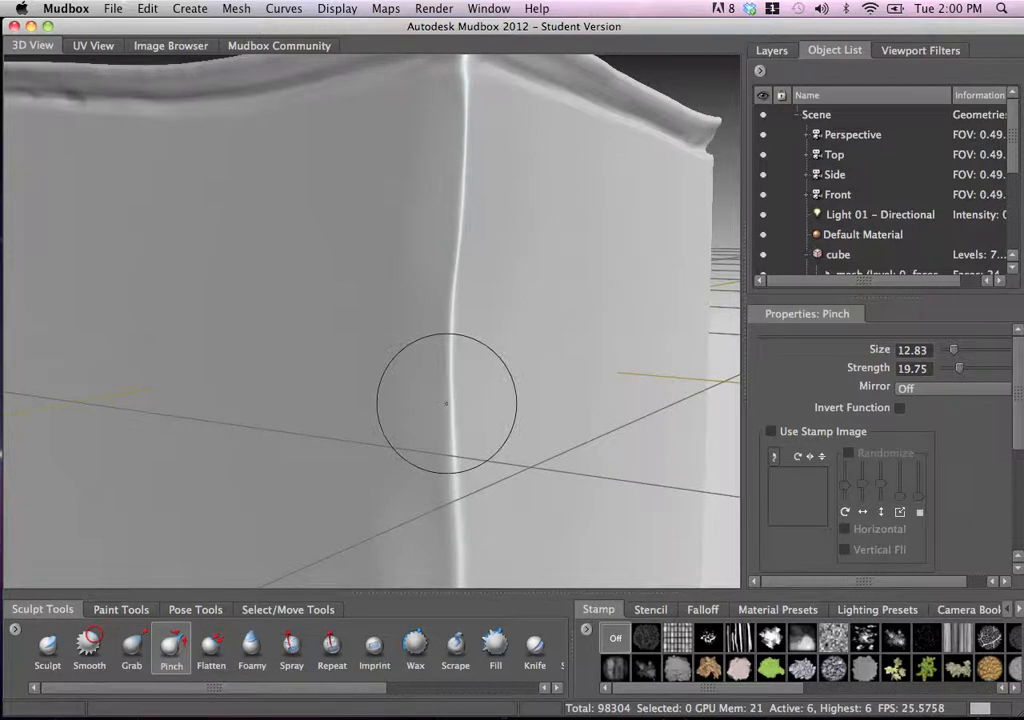
alt+drag(446, 403, 476, 190)
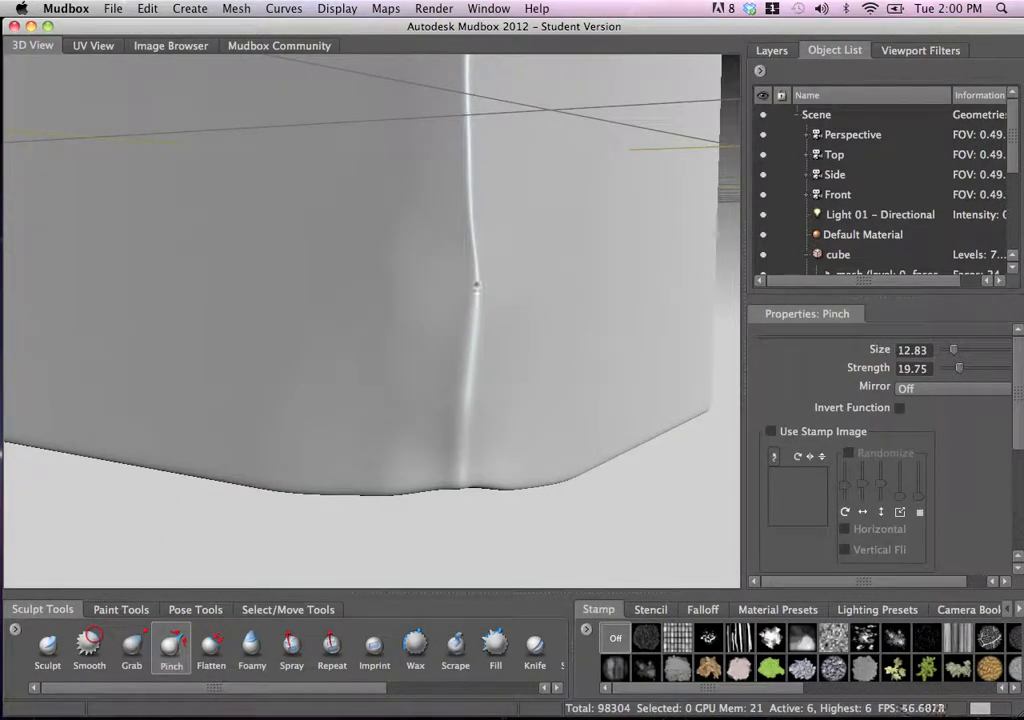
mouse_move(466, 381)
alt+mouse_down()
mouse_move(453, 283)
mouse_move(443, 354)
mouse_move(510, 325)
mouse_move(480, 254)
mouse_move(483, 276)
mouse_move(443, 324)
mouse_move(427, 313)
mouse_move(475, 336)
mouse_move(464, 320)
mouse_move(453, 382)
alt+mouse_up()
- Reduce the Pinch brush to 9.26 and sharpen the vertical edge close up with the wireframe shown, then return to the whole block without wireframe
drag(417, 216, 417, 208)
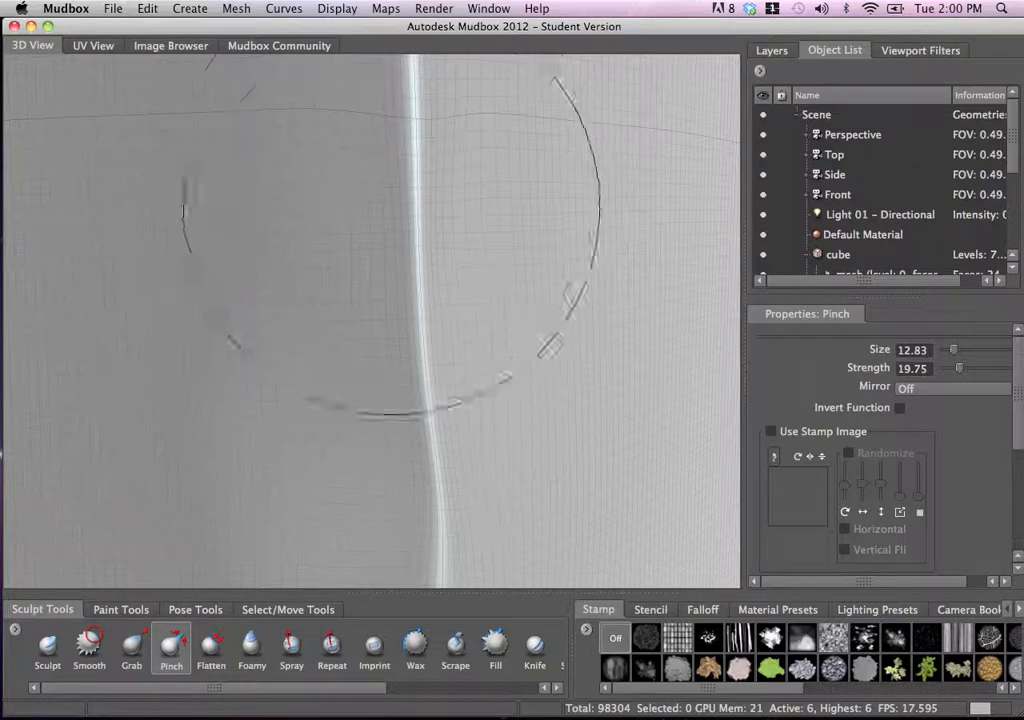
key(b)
drag(426, 345, 386, 346)
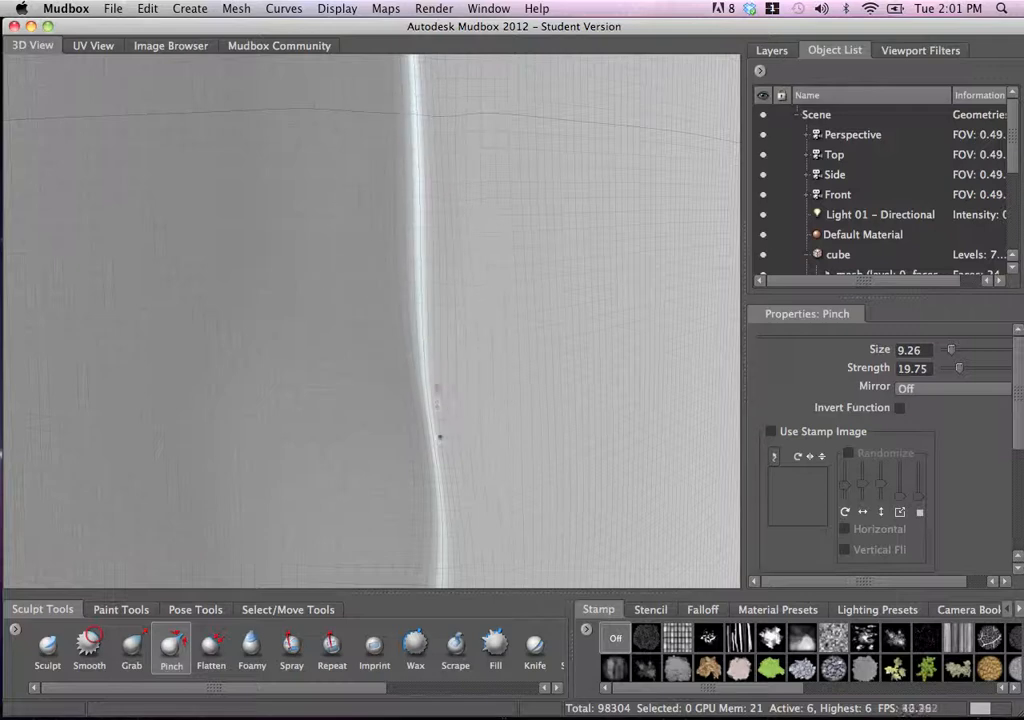
alt+right_drag(428, 485, 304, 176)
alt+drag(476, 262, 363, 288)
alt+middle_drag(363, 288, 373, 363)
alt+drag(373, 363, 365, 330)
alt+right_drag(365, 330, 340, 210)
alt+drag(340, 210, 315, 297)
alt+right_drag(315, 297, 420, 338)
alt+drag(420, 338, 396, 322)
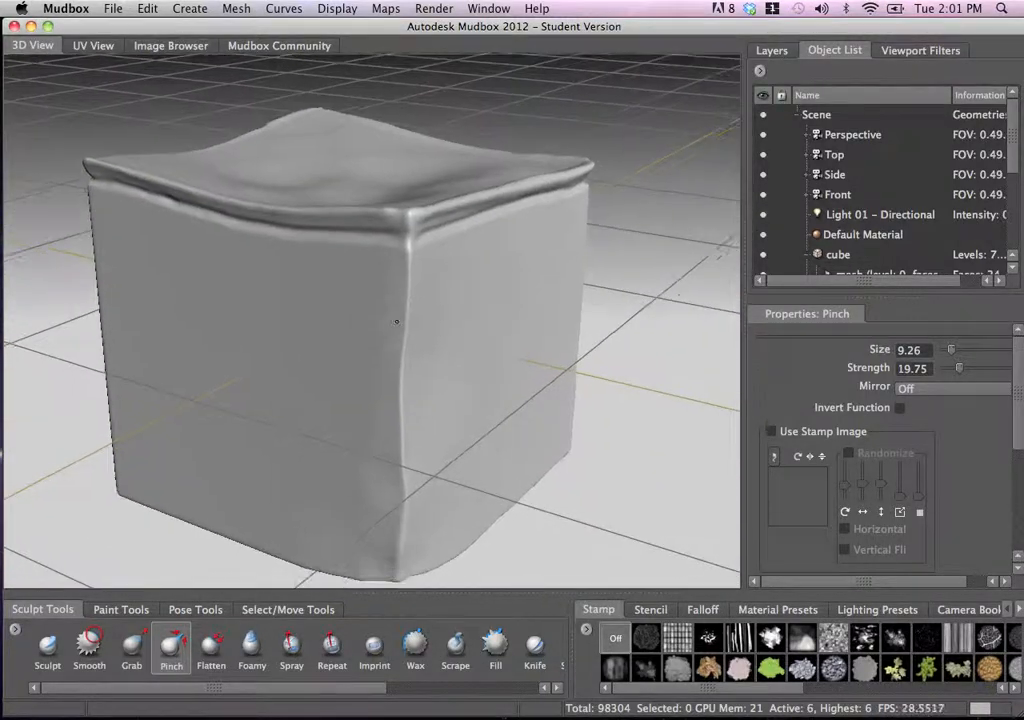
- Choose the Flatten tool with a 5.83 brush and flatten the rim of the lip around one top corner
alt+right_drag(396, 322, 466, 322)
alt+middle_drag(466, 322, 409, 410)
alt+right_drag(372, 368, 385, 370)
mouse_move(385, 372)
alt+mouse_down()
mouse_move(439, 313)
mouse_move(459, 309)
alt+mouse_up()
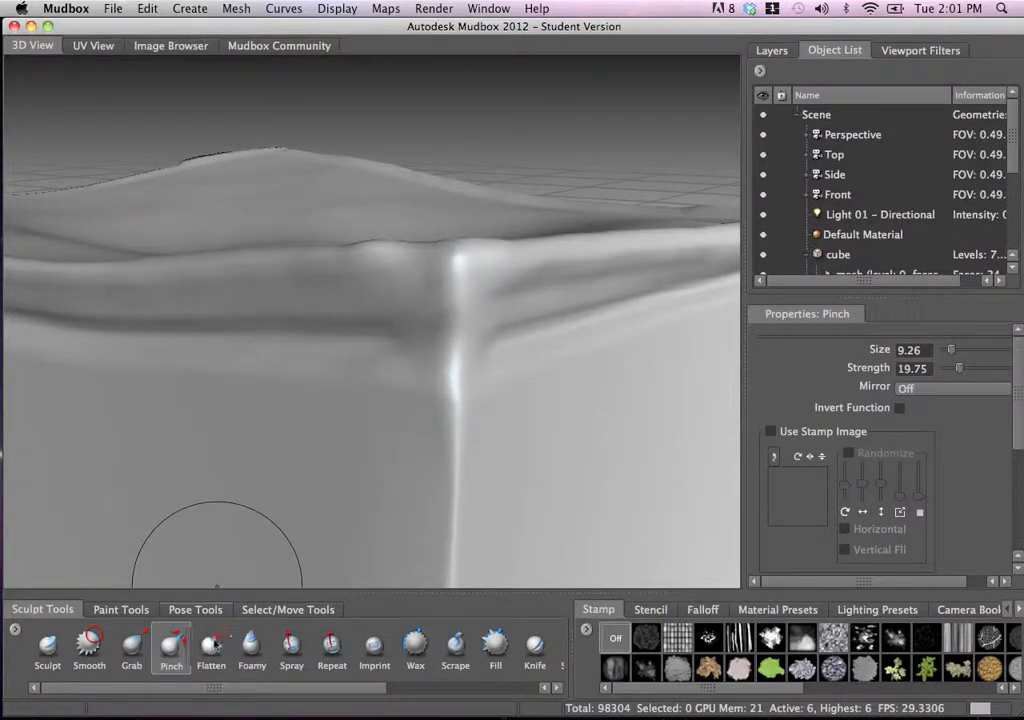
click(216, 644)
mouse_move(338, 262)
alt+mouse_down()
mouse_move(505, 423)
mouse_move(558, 320)
mouse_move(425, 260)
mouse_move(572, 299)
mouse_move(608, 171)
mouse_move(382, 485)
mouse_move(491, 258)
mouse_move(544, 281)
mouse_move(489, 286)
mouse_move(492, 234)
mouse_move(469, 250)
mouse_move(447, 218)
alt+mouse_up()
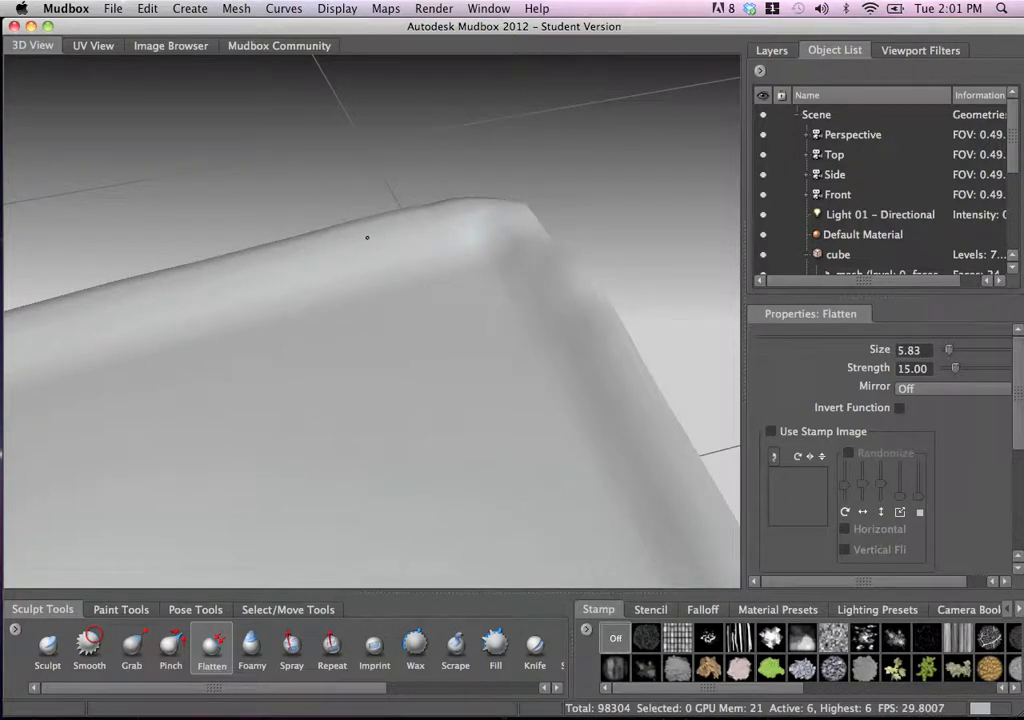
drag(367, 238, 463, 210)
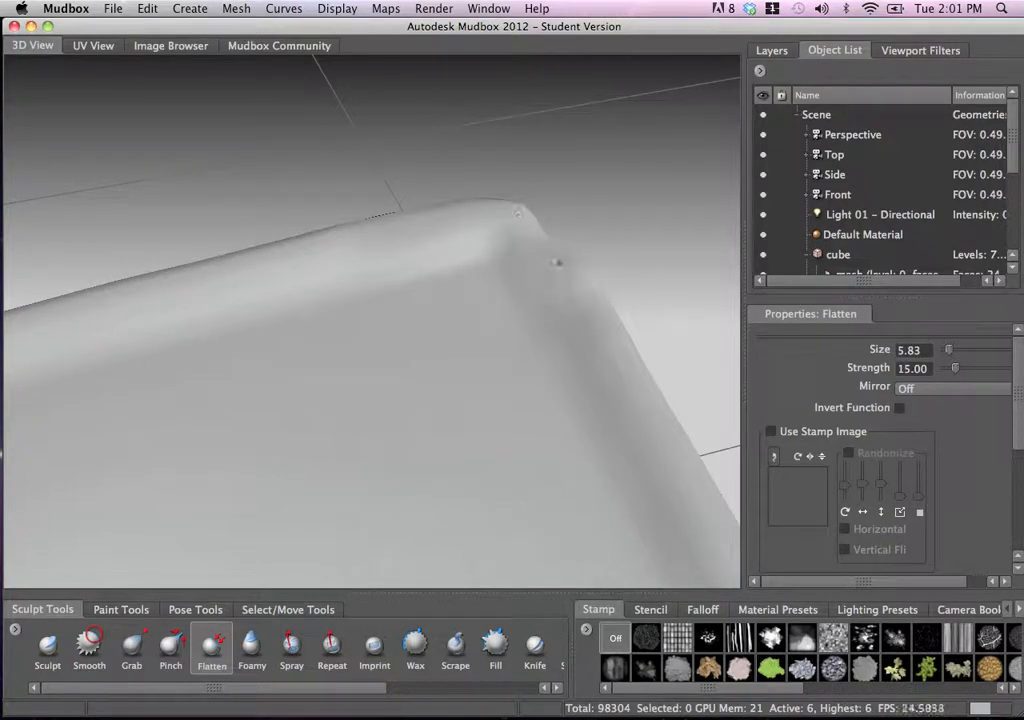
mouse_move(589, 299)
alt+mouse_down()
mouse_move(521, 270)
mouse_move(567, 256)
alt+mouse_up()
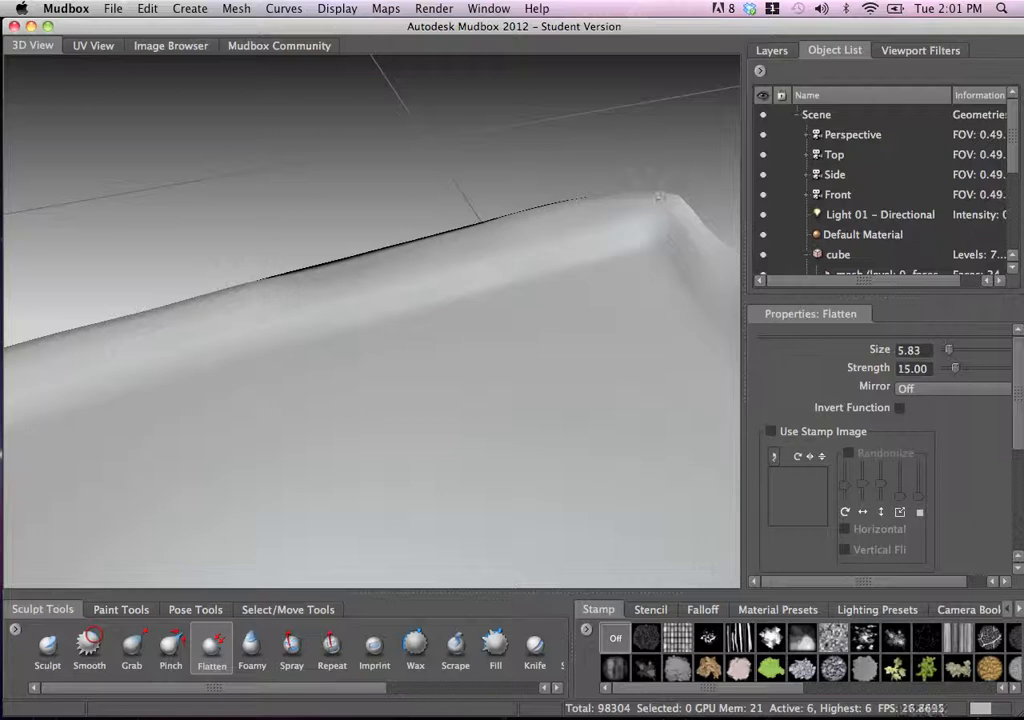
- Flatten the top of the lip along the adjoining sides up to the block's corners
mouse_move(659, 196)
alt+mouse_down()
mouse_move(450, 293)
mouse_move(395, 217)
mouse_move(594, 187)
mouse_move(480, 238)
mouse_move(506, 248)
mouse_move(611, 232)
mouse_move(408, 262)
mouse_move(663, 219)
mouse_move(382, 267)
mouse_move(618, 222)
mouse_move(530, 226)
mouse_move(535, 233)
alt+mouse_up()
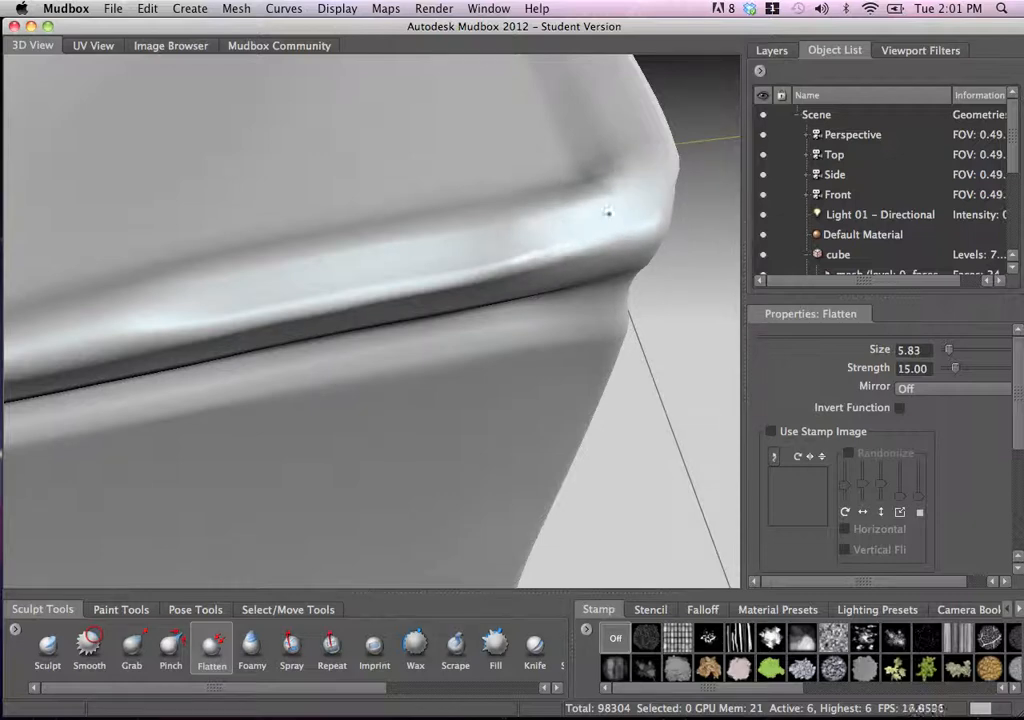
mouse_move(617, 197)
alt+mouse_down()
mouse_move(480, 201)
mouse_move(418, 165)
mouse_move(447, 238)
alt+mouse_up()
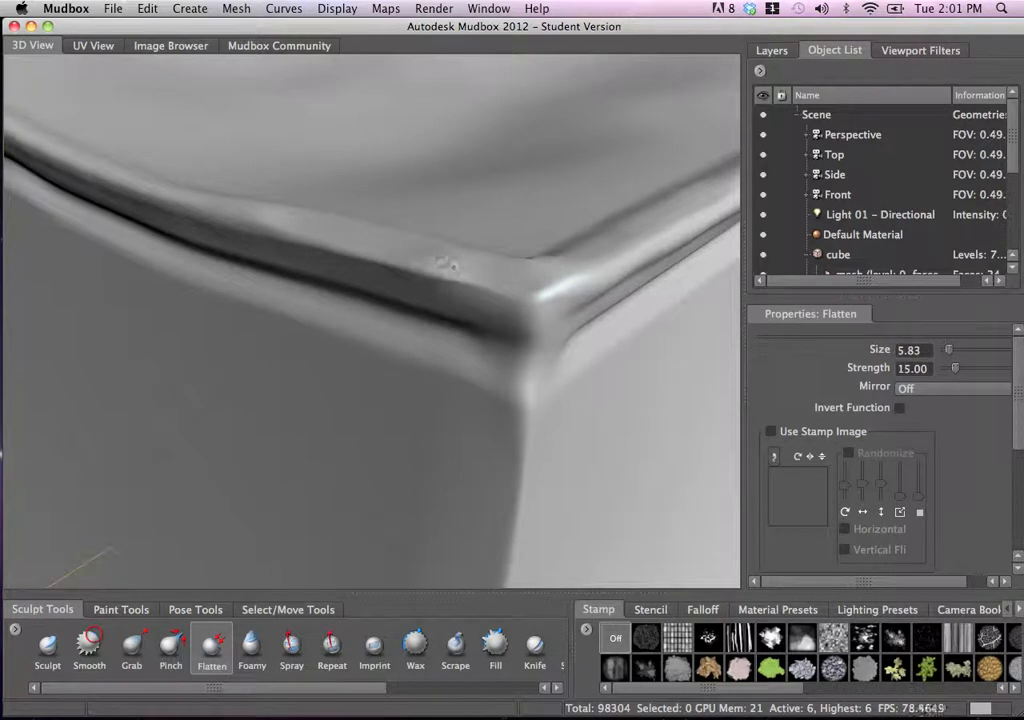
mouse_move(470, 240)
alt+mouse_down()
mouse_move(596, 251)
mouse_move(540, 232)
alt+mouse_up()
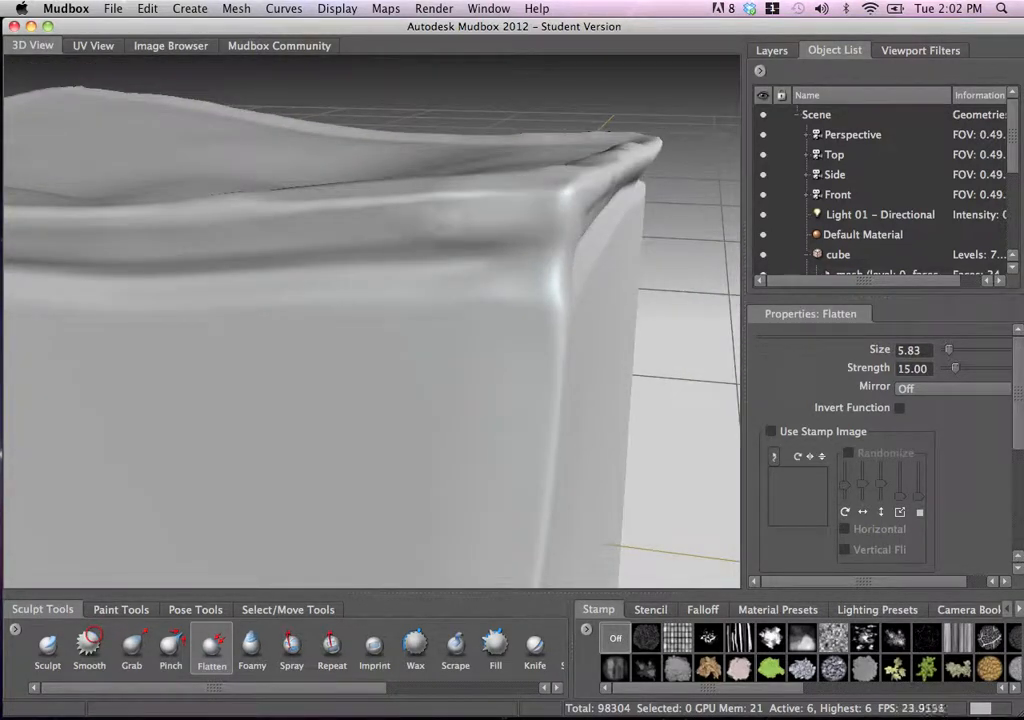
- Flatten the outer face of the lip beside the block's top corner
mouse_move(286, 224)
alt+mouse_down()
mouse_move(405, 240)
mouse_move(457, 224)
mouse_move(433, 220)
alt+mouse_up()
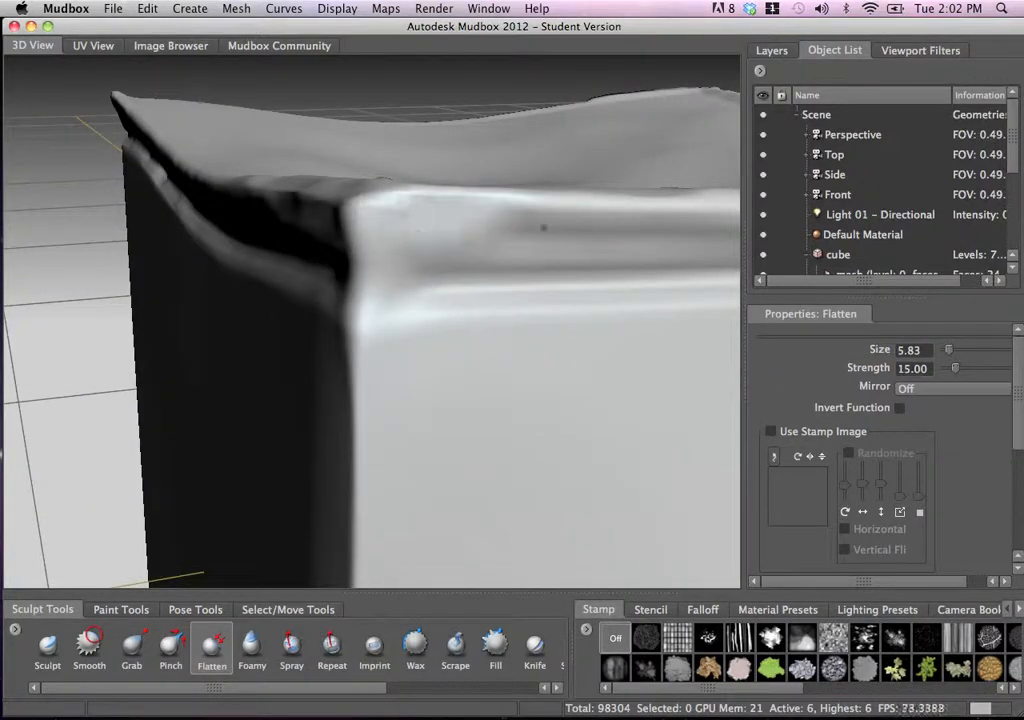
mouse_move(543, 228)
mouse_down()
mouse_move(482, 224)
mouse_move(499, 216)
mouse_up()
mouse_move(378, 224)
mouse_down()
mouse_move(555, 224)
mouse_move(519, 187)
mouse_up()
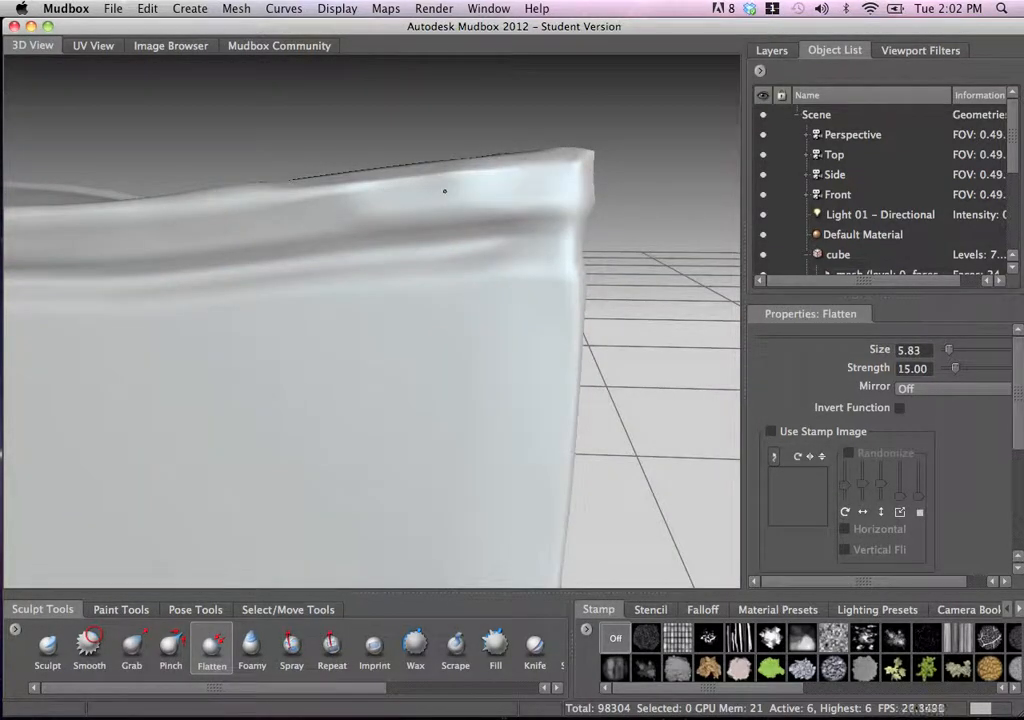
mouse_move(378, 202)
alt+mouse_down()
mouse_move(446, 210)
mouse_move(441, 277)
alt+mouse_up()
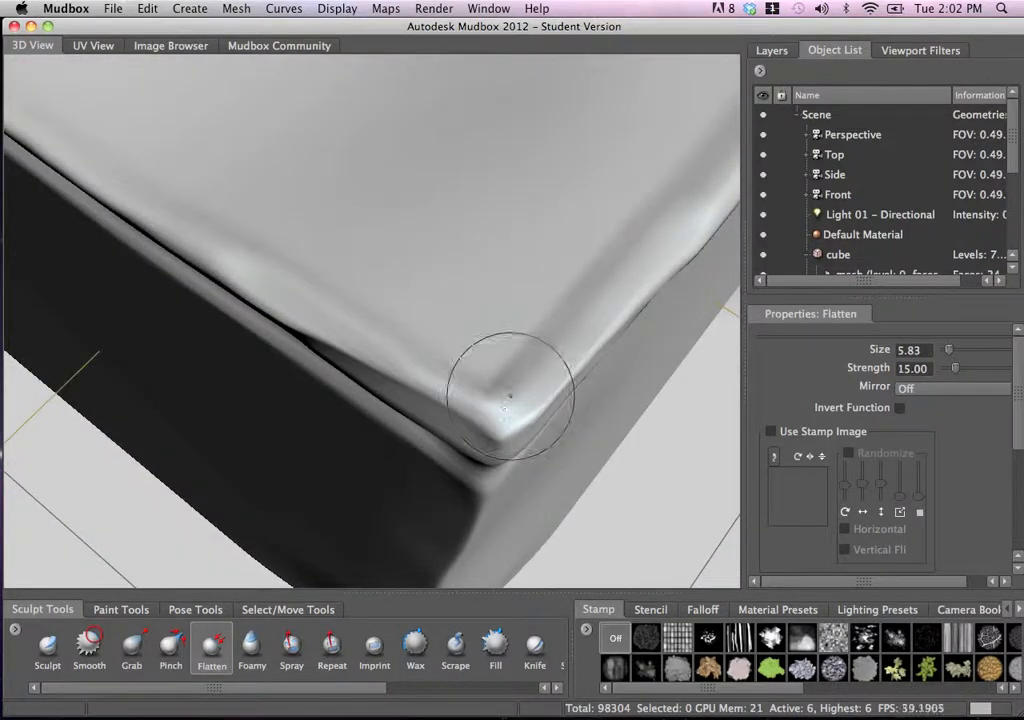
- Flatten the upper surface of the rim around the top corner
alt+drag(509, 396, 565, 407)
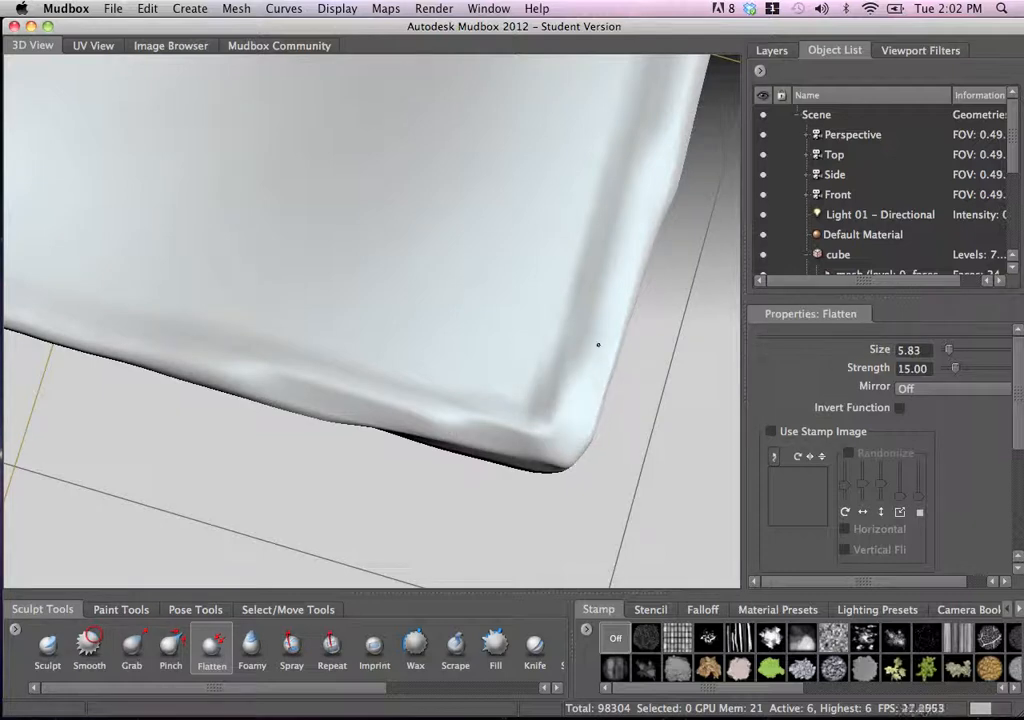
drag(496, 418, 412, 412)
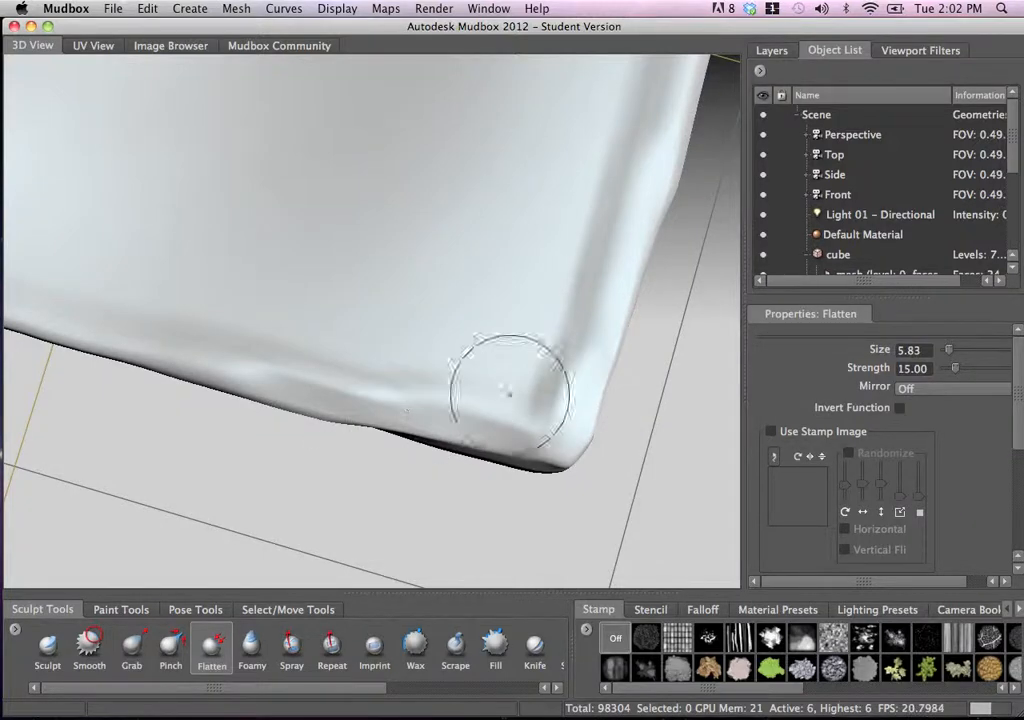
alt+drag(510, 393, 460, 312)
mouse_move(560, 420)
alt+mouse_down()
mouse_move(359, 290)
mouse_move(338, 350)
mouse_move(348, 494)
alt+mouse_up()
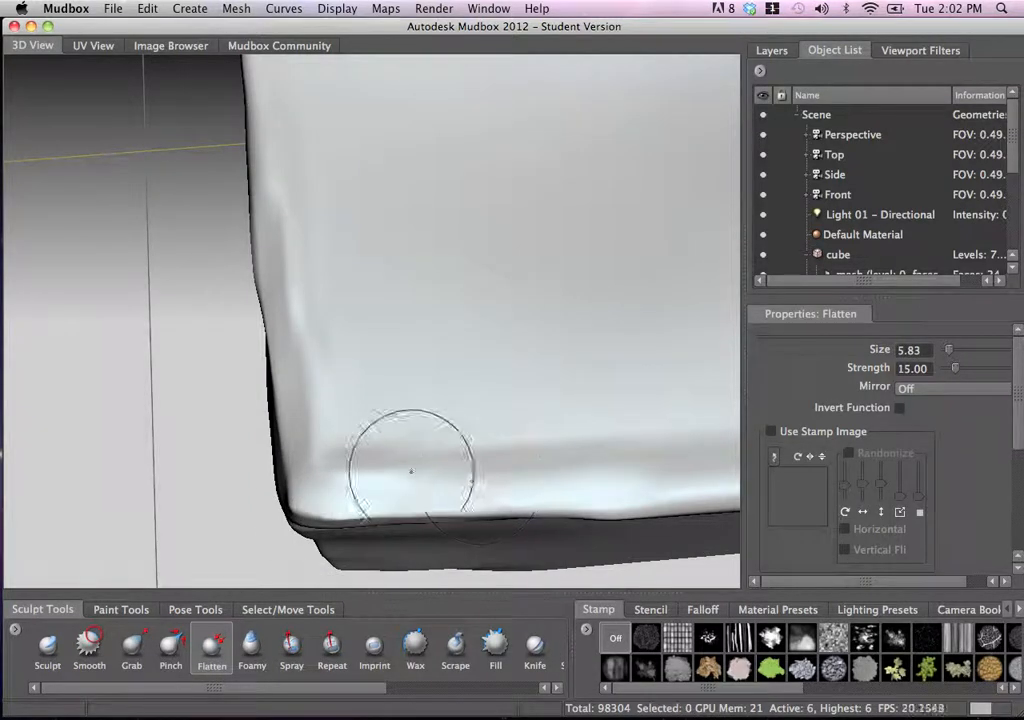
alt+drag(411, 468, 434, 354)
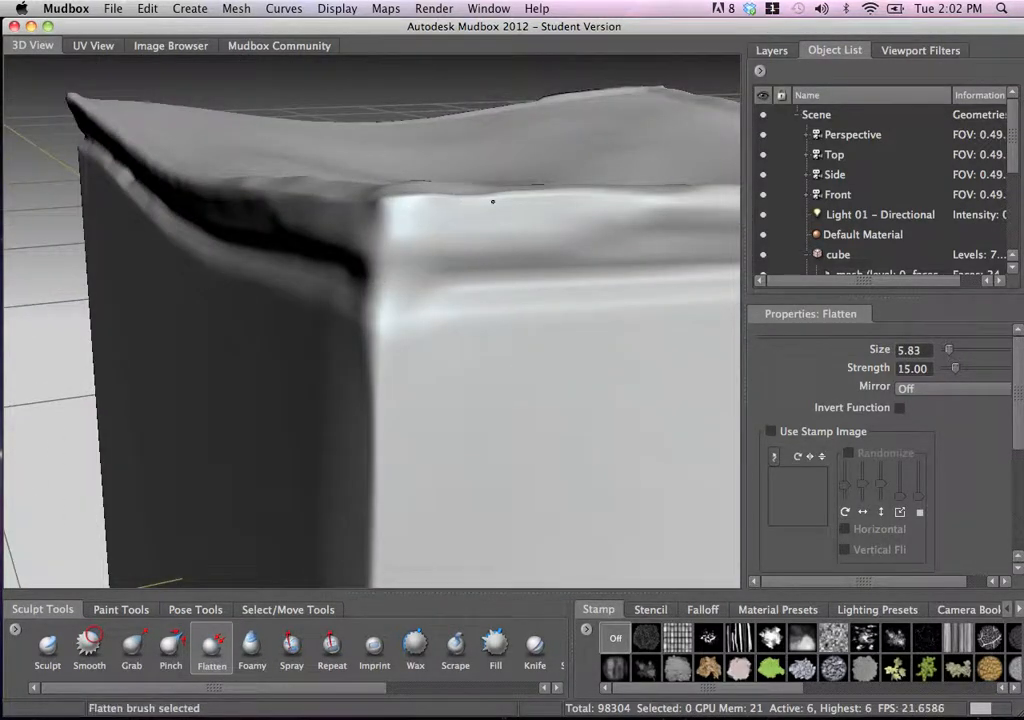
- Show the wireframe, smooth the rim near the corner and flatten it with the Flatten brush reduced to 2.46
alt+drag(431, 234, 533, 231)
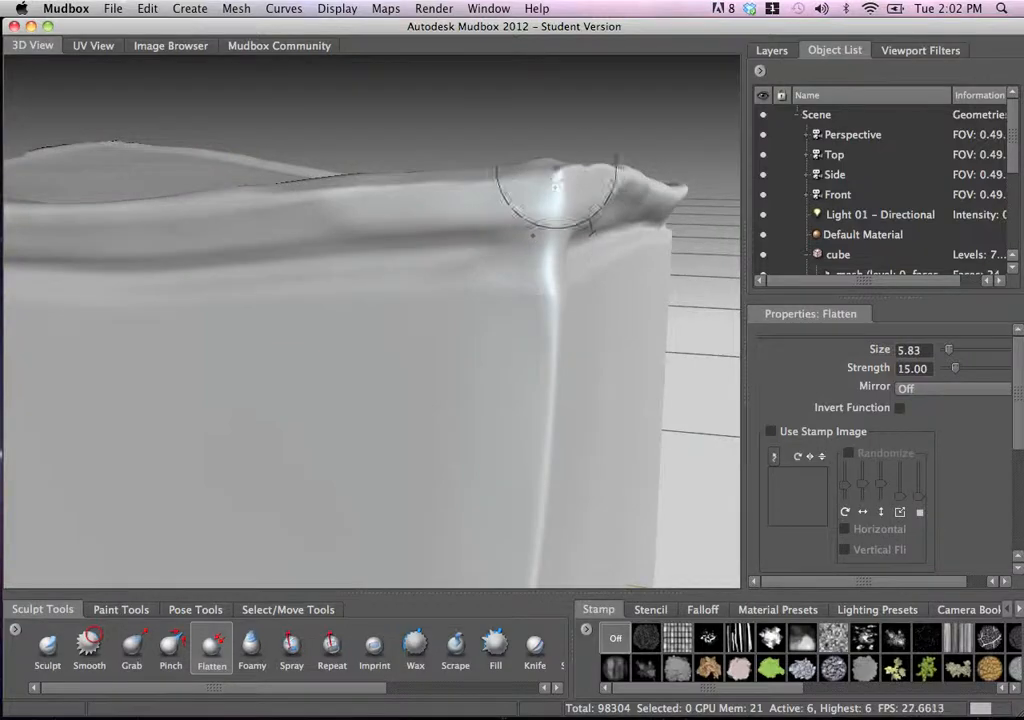
alt+drag(510, 183, 505, 300)
alt+drag(150, 180, 336, 309)
alt+right_drag(336, 309, 597, 426)
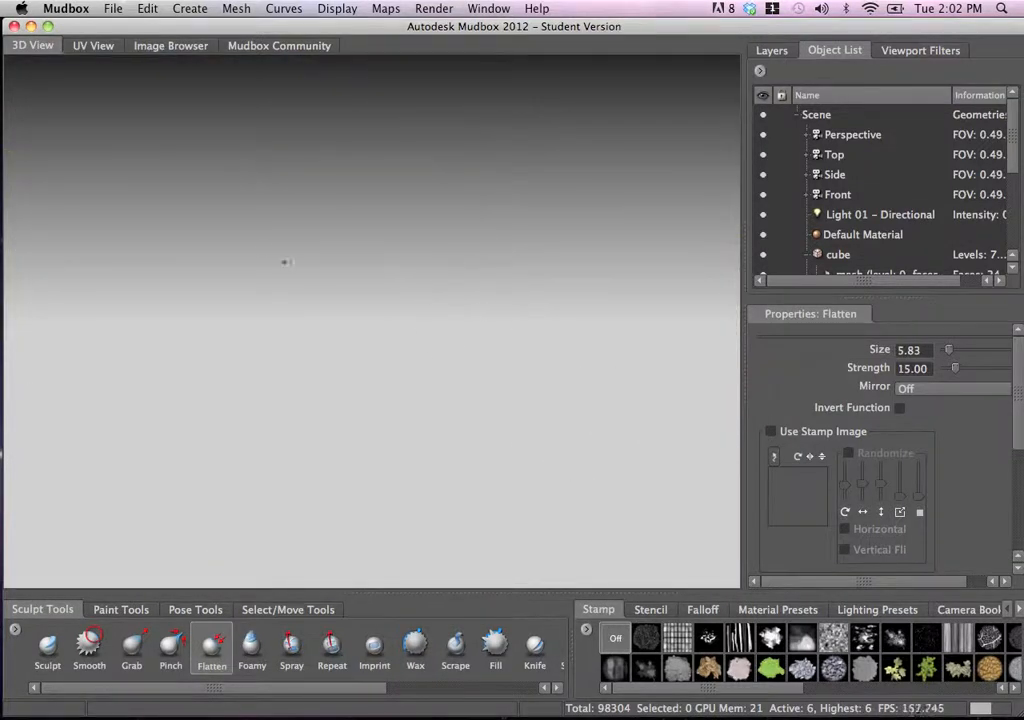
alt+right_drag(136, 219, 87, 176)
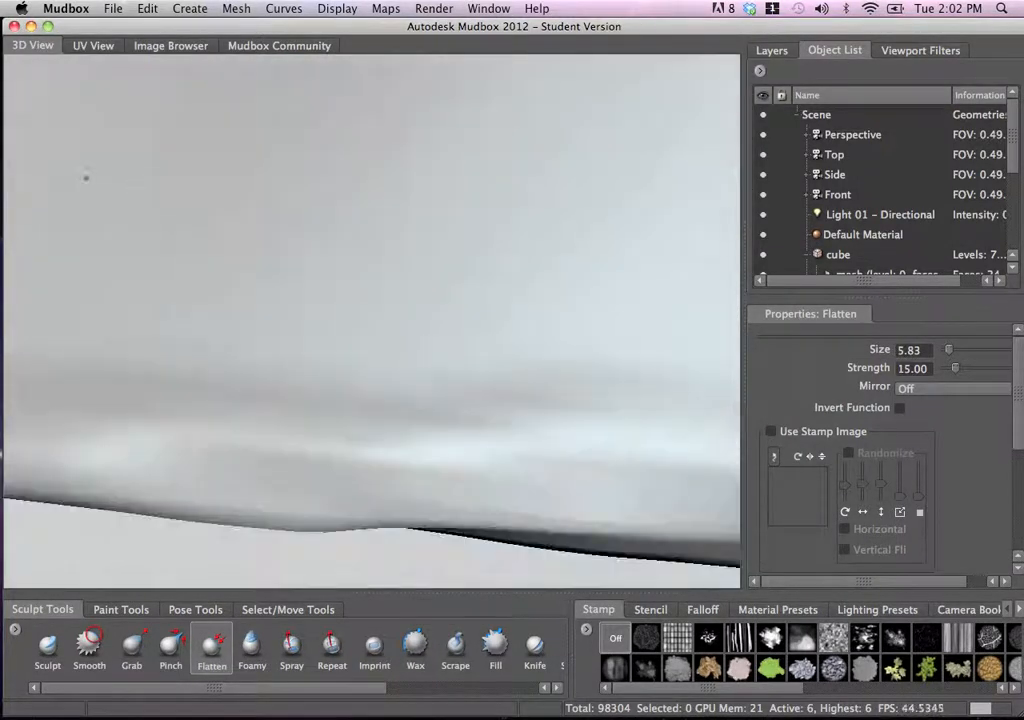
mouse_move(87, 176)
alt+mouse_down()
mouse_move(206, 282)
mouse_move(361, 311)
mouse_move(391, 295)
alt+mouse_up()
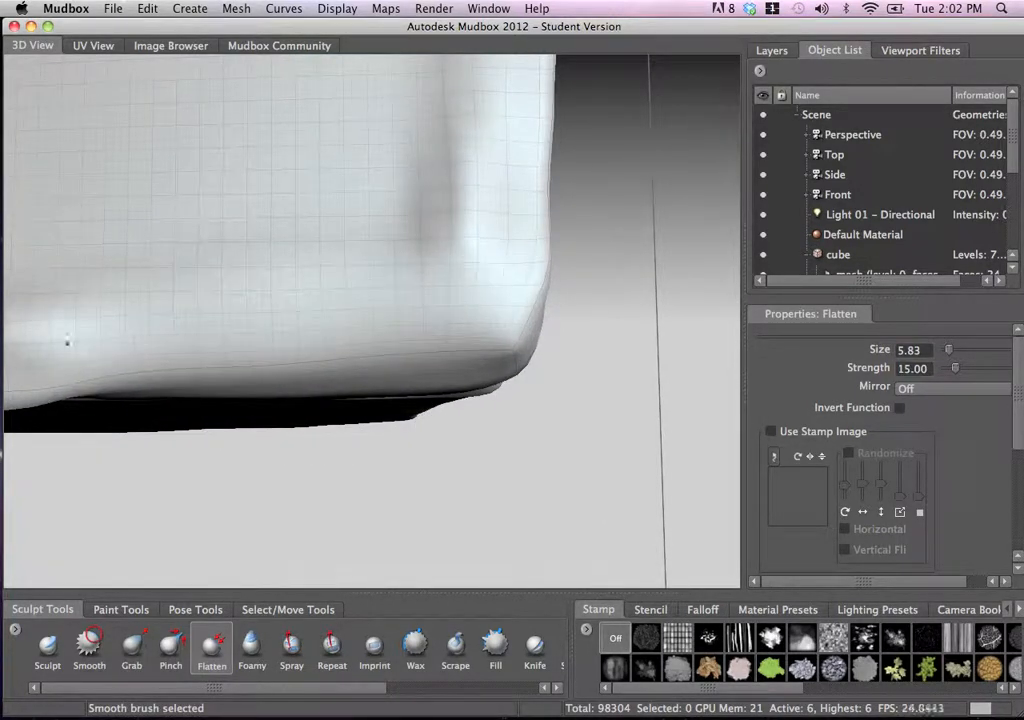
drag(282, 319, 290, 315)
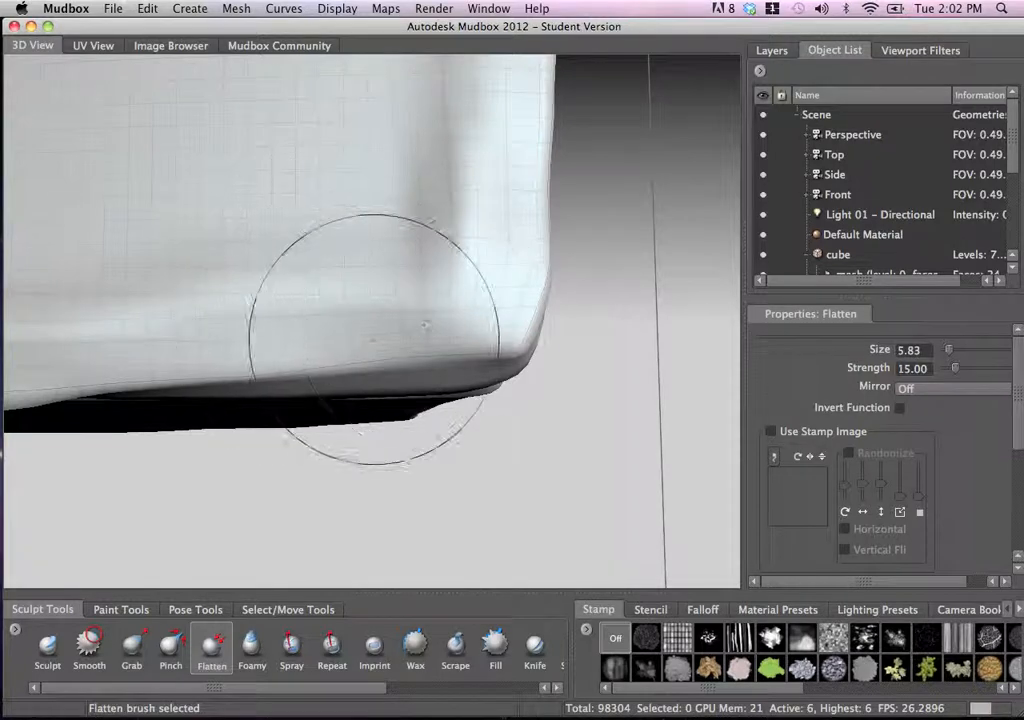
key(b)
drag(372, 332, 258, 329)
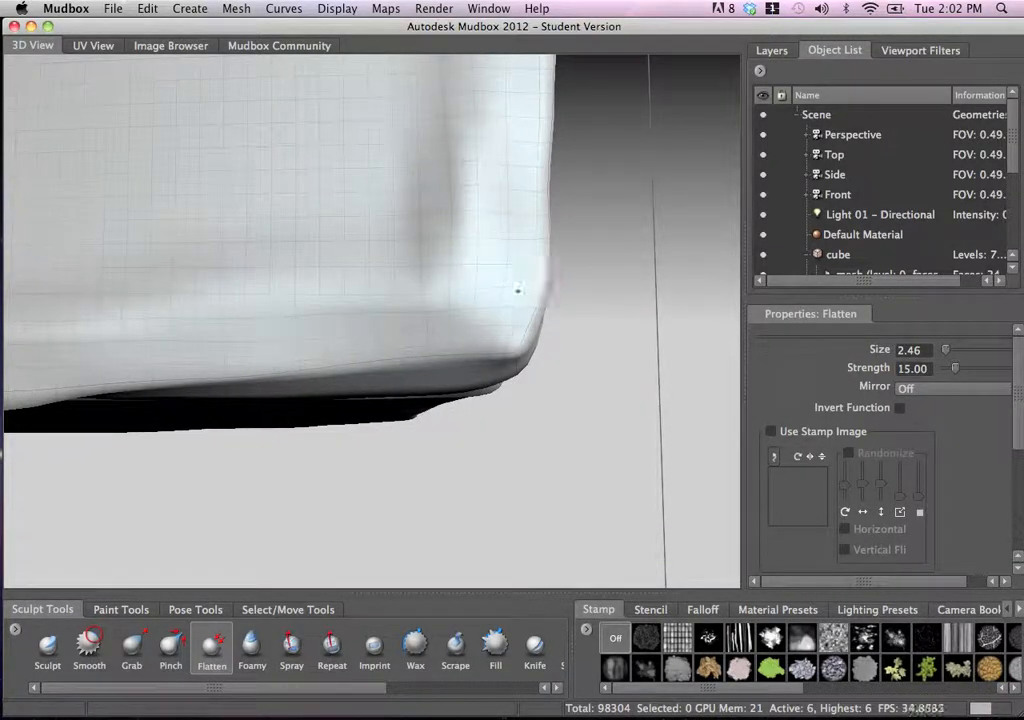
drag(338, 339, 121, 352)
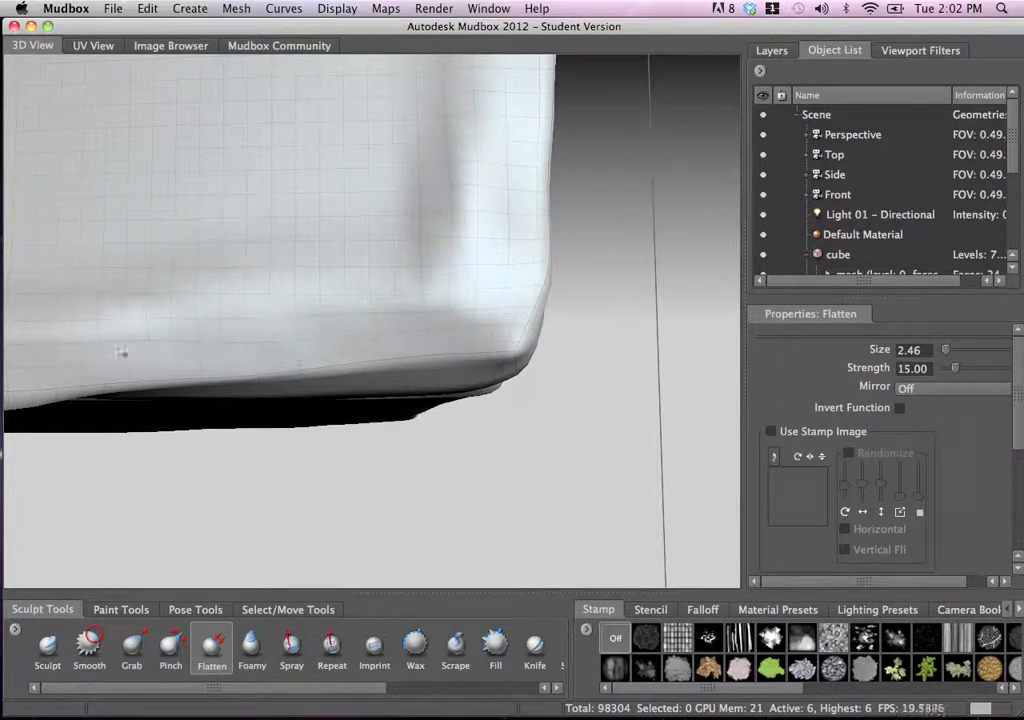
- Choose the Sculpt tool with a 2.46 brush at strength 4.16 and build up the area under the lip beside the corner
mouse_move(345, 288)
alt+mouse_down()
mouse_move(398, 286)
mouse_move(372, 206)
mouse_move(397, 192)
alt+mouse_up()
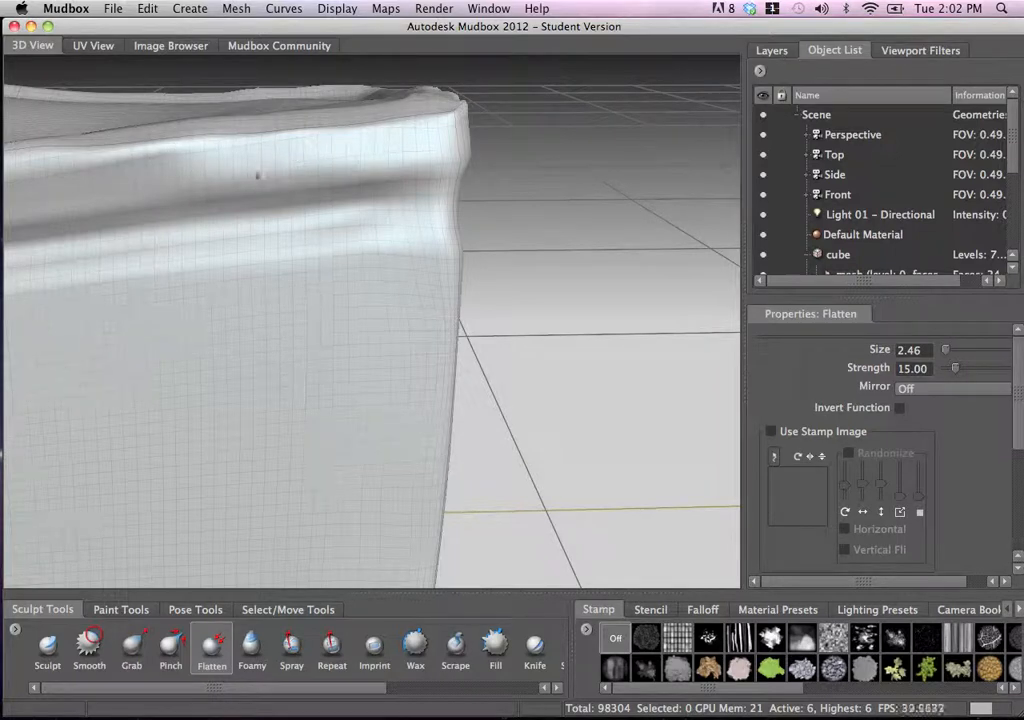
alt+drag(258, 175, 410, 189)
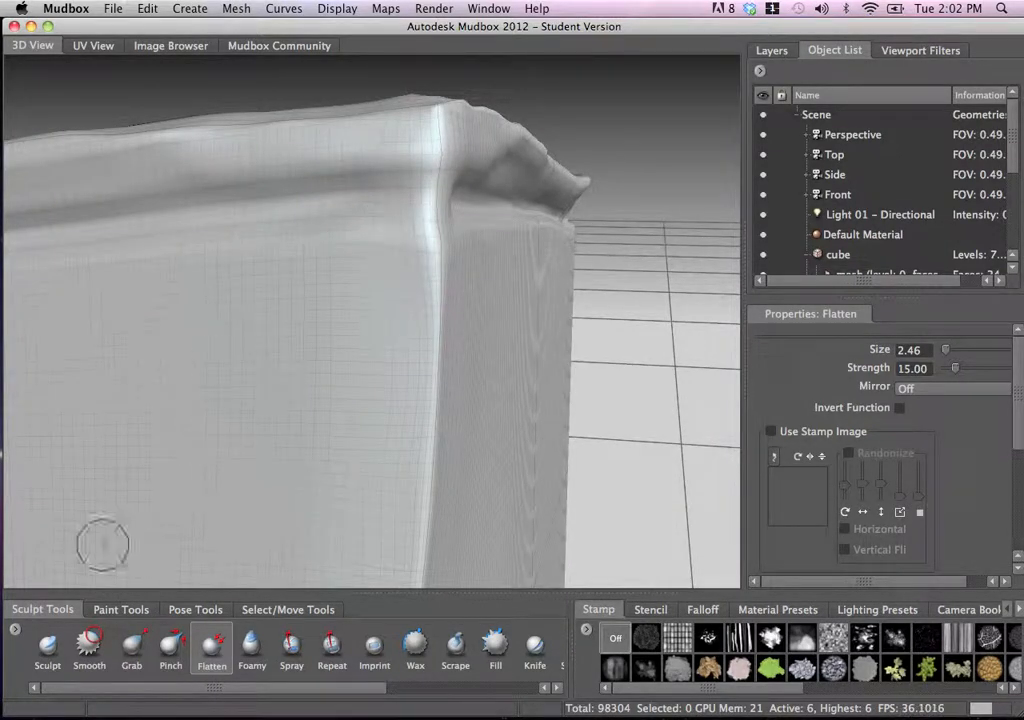
click(47, 648)
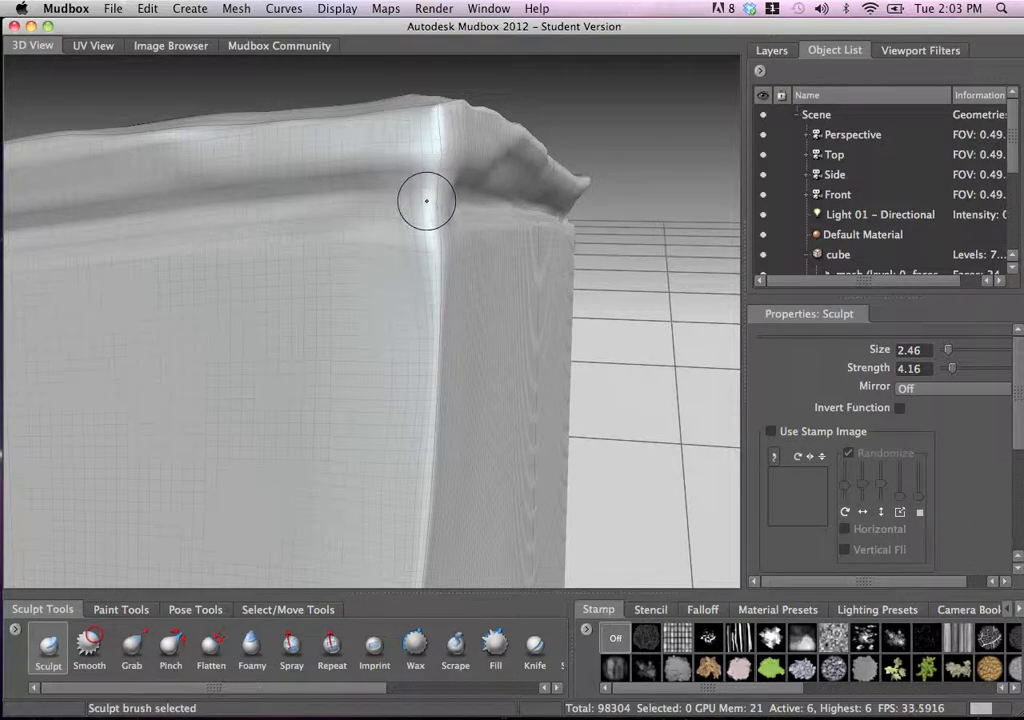
mouse_move(426, 200)
mouse_down()
mouse_move(418, 206)
mouse_move(436, 200)
mouse_move(362, 199)
mouse_up()
key(shift)
alt+right_drag(359, 163, 441, 203)
alt+middle_drag(441, 203, 425, 299)
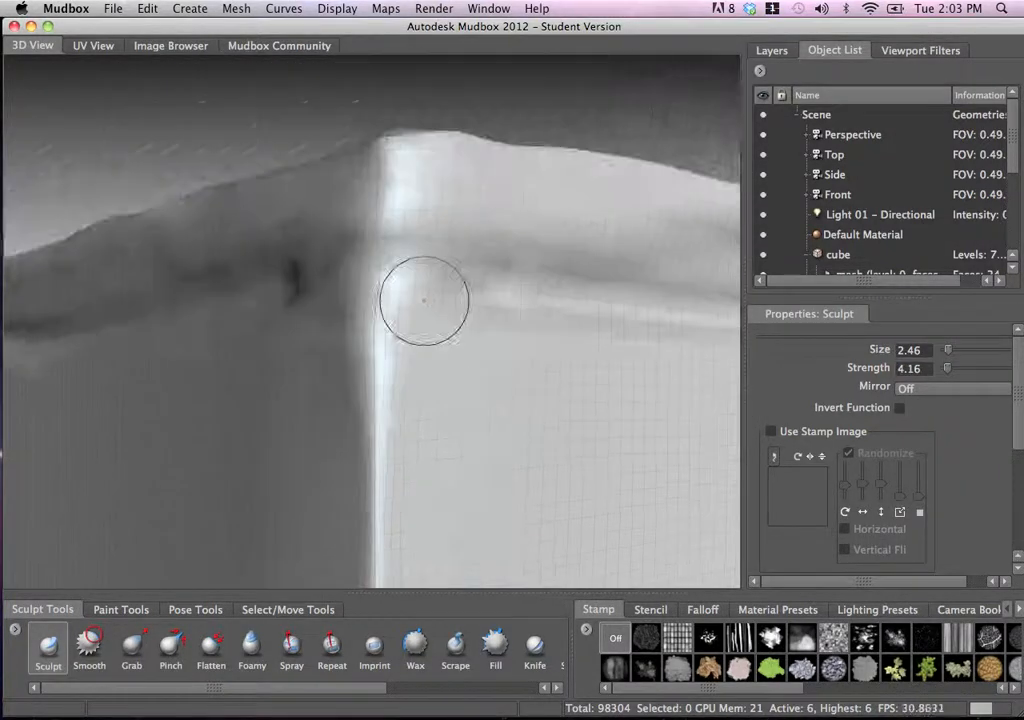
- Set the Sculpt brush to 3.13 at strength 2.45, then shape and smooth the ridge beneath the lip at the corner
scroll(418, 298, up, 2)
key(b)
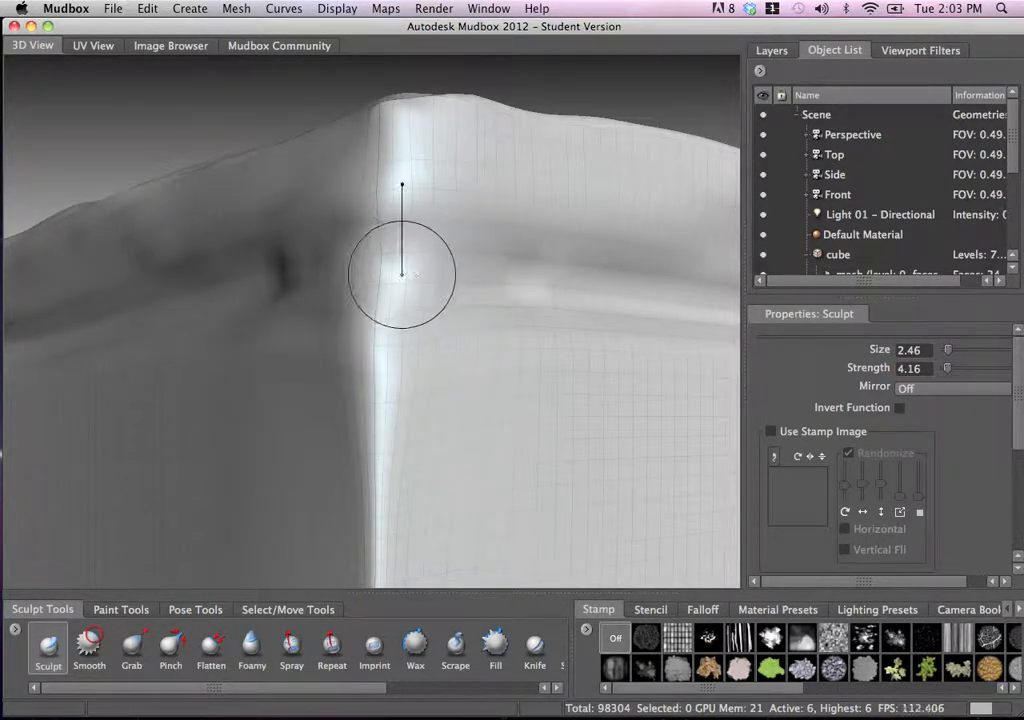
mouse_move(400, 275)
mouse_down()
mouse_move(414, 276)
mouse_move(392, 197)
mouse_move(394, 243)
mouse_move(416, 277)
mouse_move(298, 280)
mouse_move(361, 295)
mouse_move(473, 276)
mouse_move(359, 286)
mouse_up()
key(shift)
mouse_move(367, 170)
alt+mouse_down()
mouse_move(362, 205)
mouse_move(341, 227)
alt+mouse_up()
mouse_move(345, 277)
shift+mouse_down()
mouse_move(313, 330)
mouse_move(331, 305)
mouse_move(516, 311)
shift+mouse_up()
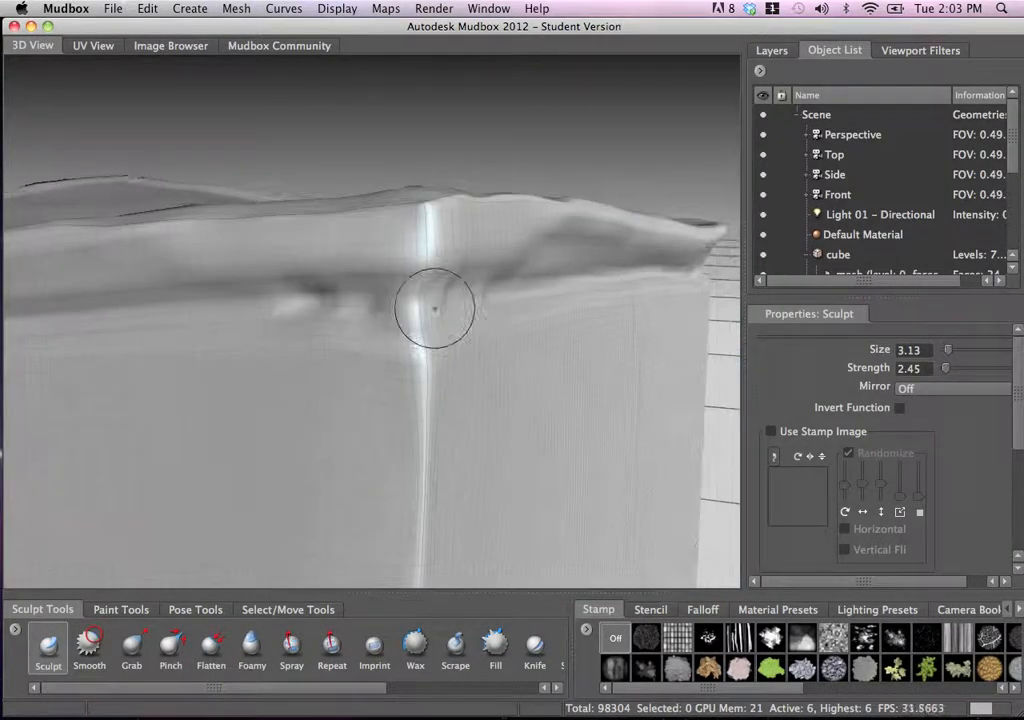
shift+drag(343, 310, 304, 306)
shift+drag(377, 305, 295, 299)
- Inspect the lip and its corners from several sides and close up, then hide the wireframe
alt+right_drag(362, 262, 306, 247)
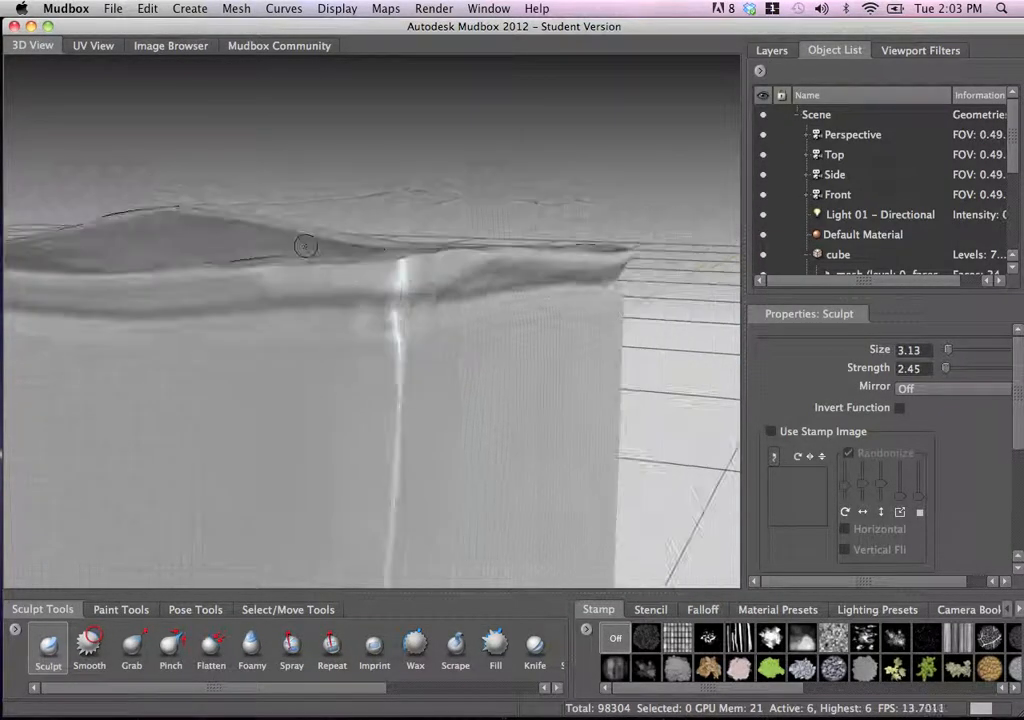
alt+drag(306, 247, 402, 288)
alt+right_drag(402, 288, 335, 322)
alt+middle_drag(334, 323, 560, 332)
alt+right_drag(560, 332, 420, 267)
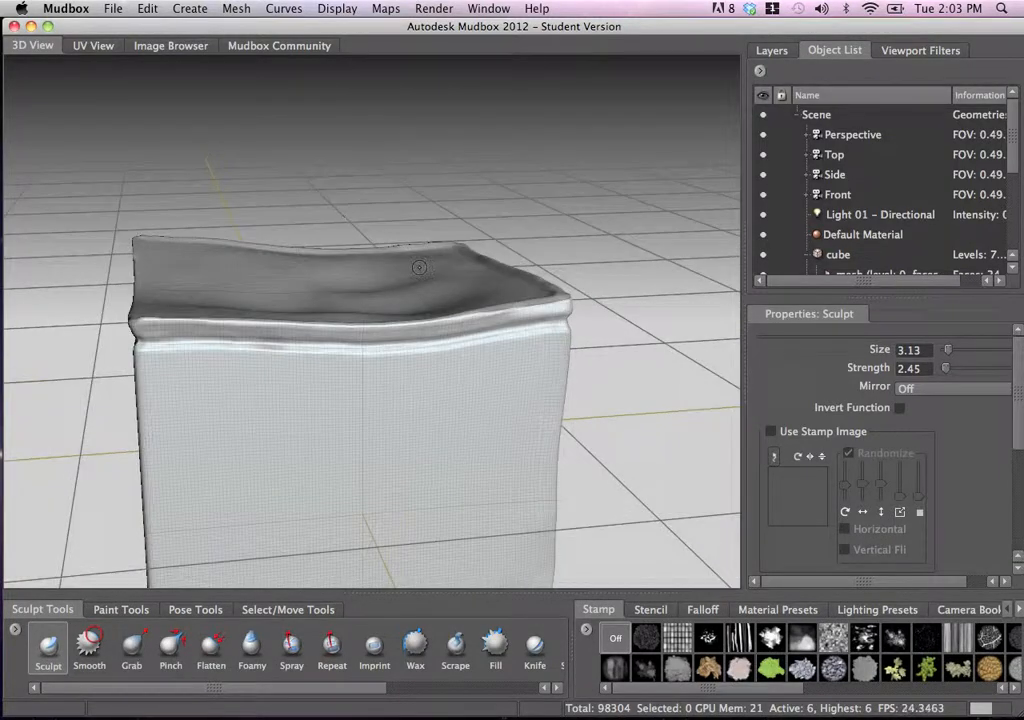
alt+drag(420, 267, 450, 303)
alt+right_drag(450, 303, 505, 310)
alt+drag(505, 310, 301, 249)
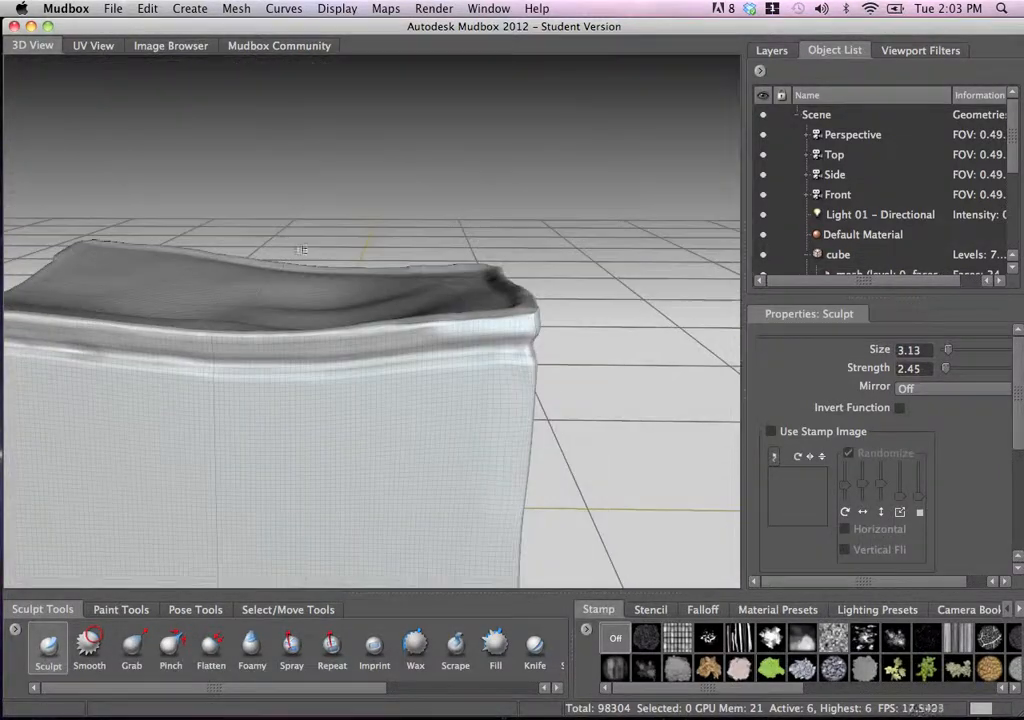
key(w)
alt+drag(504, 316, 612, 342)
alt+right_drag(612, 342, 490, 300)
alt+middle_drag(490, 300, 660, 265)
alt+drag(660, 265, 400, 215)
alt+right_drag(400, 215, 450, 340)
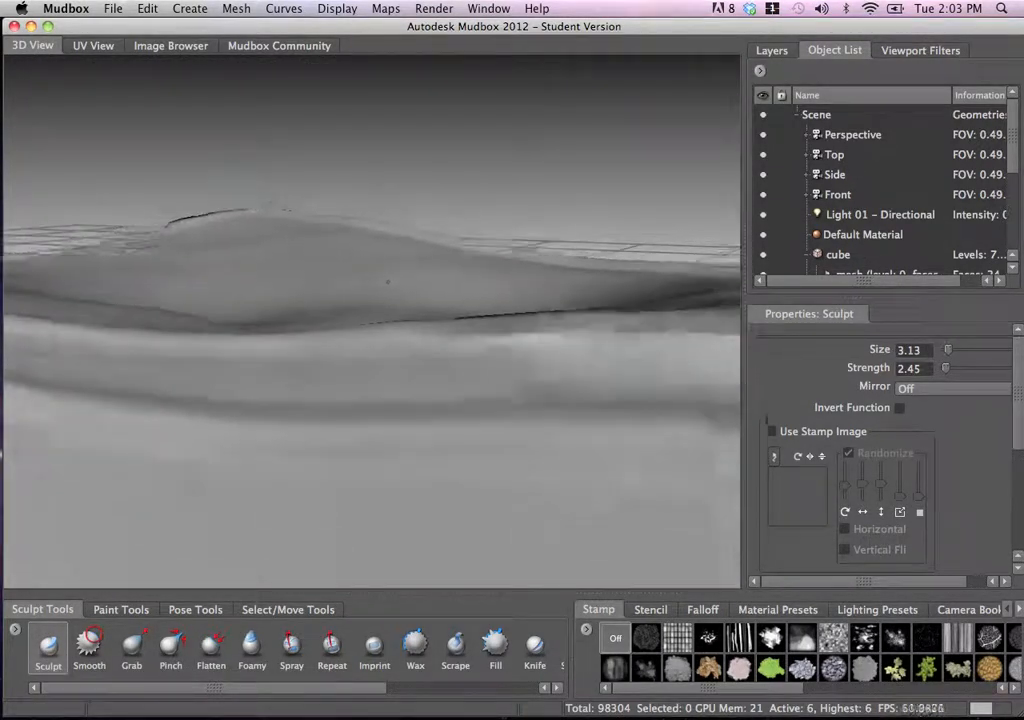
alt+drag(450, 340, 454, 300)
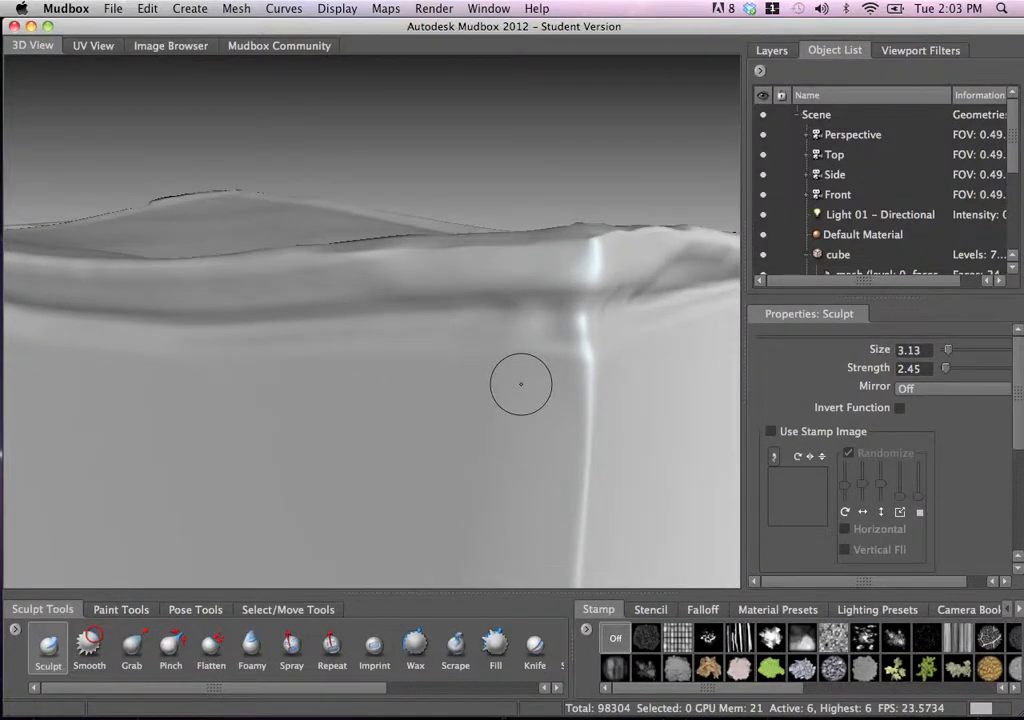
- Choose the Pinch tool, raise its strength to 30.18 and pinch the ridge beneath the lip with the wireframe shown
click(171, 648)
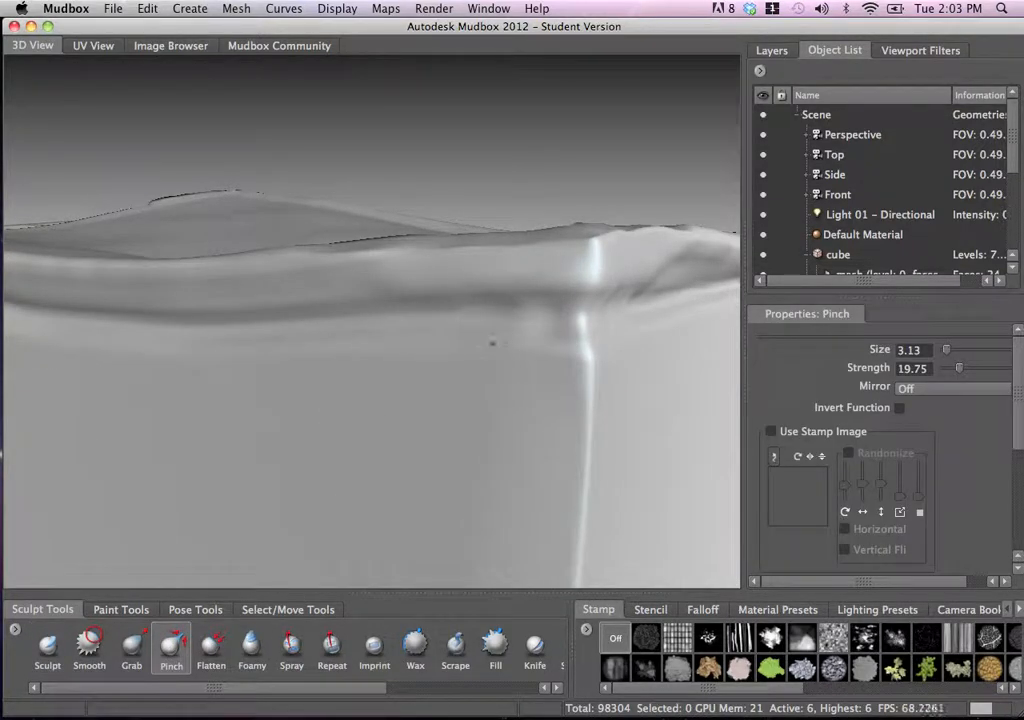
key(w)
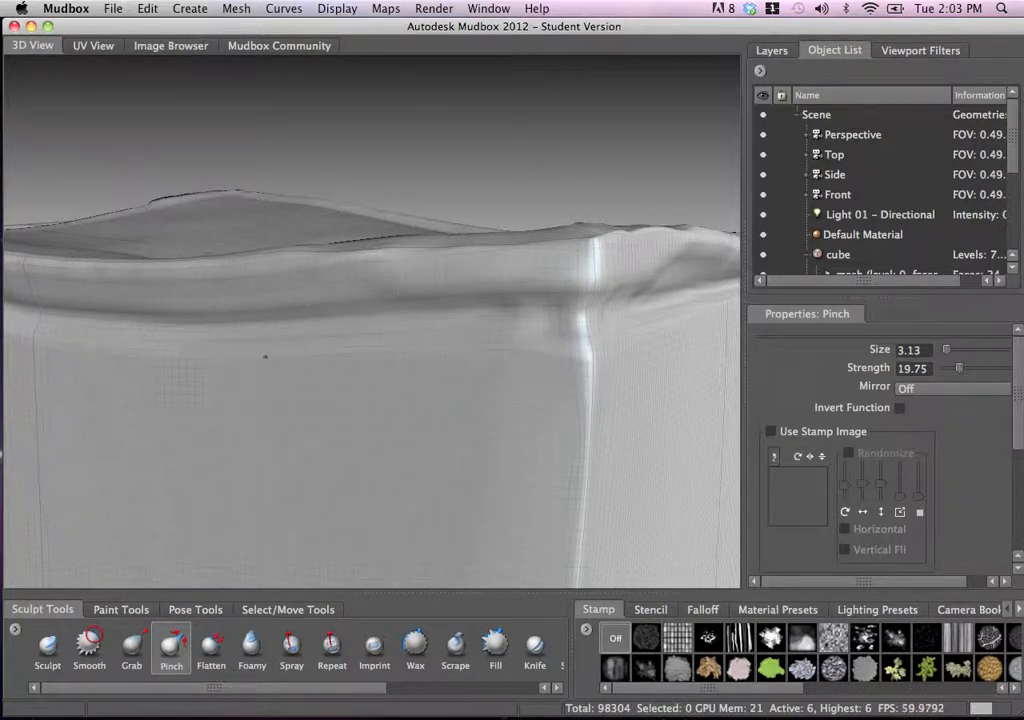
drag(292, 363, 294, 171)
alt+drag(600, 340, 457, 347)
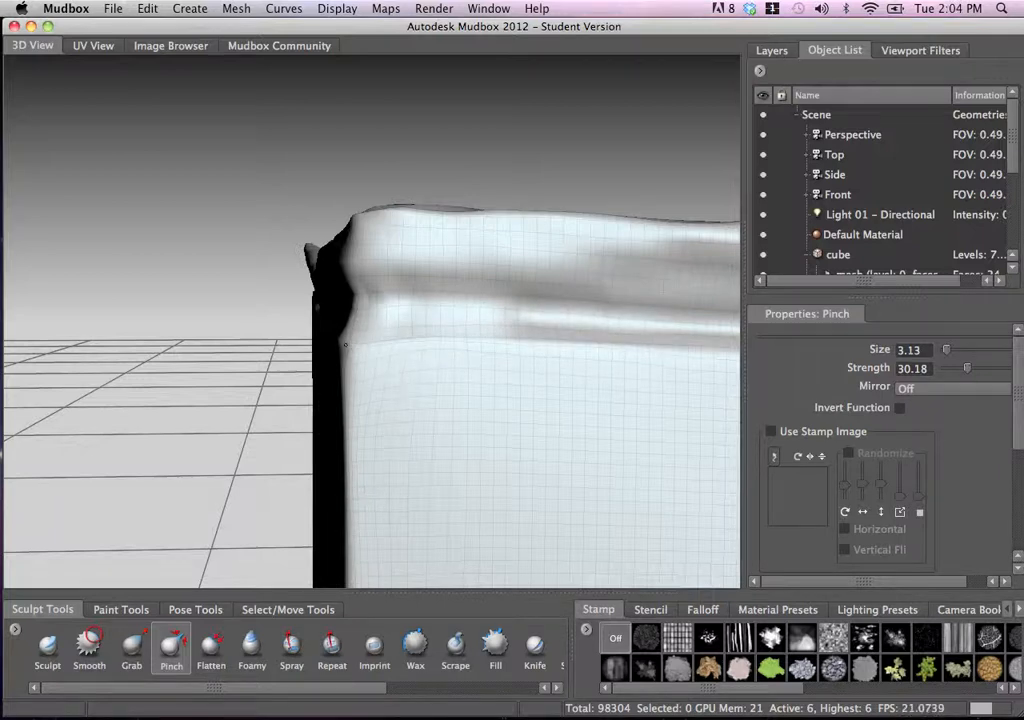
- Examine the whole block without the wireframe, checking the lip, the sagging top and the sharpened vertical edge from several angles
alt+drag(345, 345, 350, 320)
alt+right_drag(350, 300, 150, 180)
alt+drag(230, 240, 274, 267)
alt+right_drag(274, 267, 482, 306)
mouse_move(482, 306)
alt+mouse_down()
mouse_move(464, 311)
mouse_move(476, 294)
alt+mouse_up()
alt+right_drag(476, 294, 470, 267)
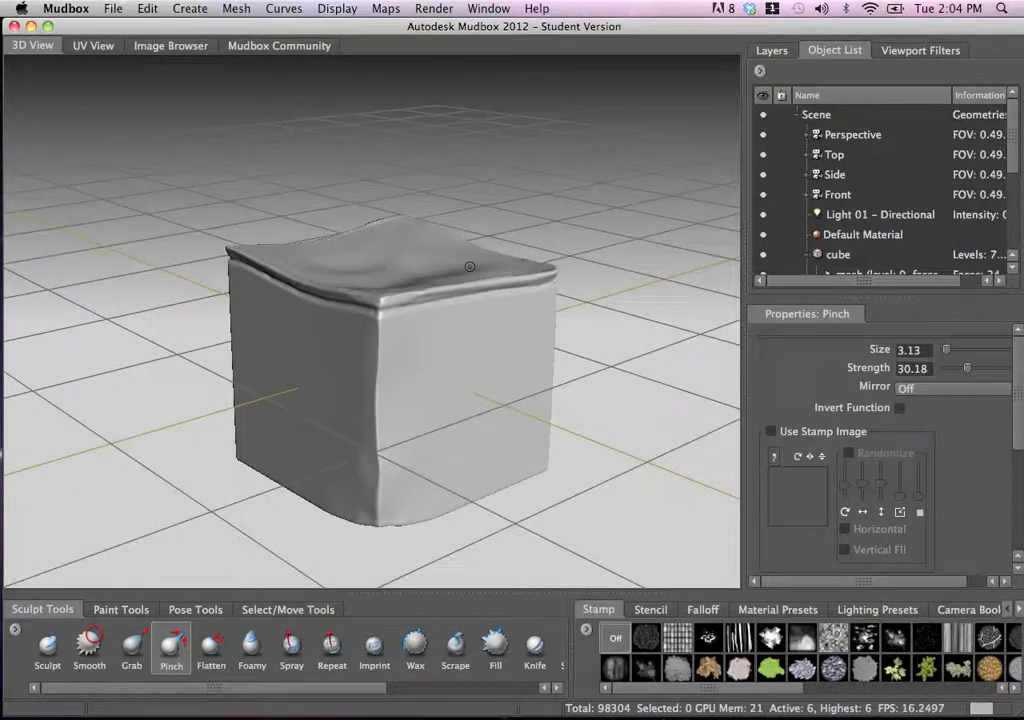
alt+drag(454, 184, 455, 263)
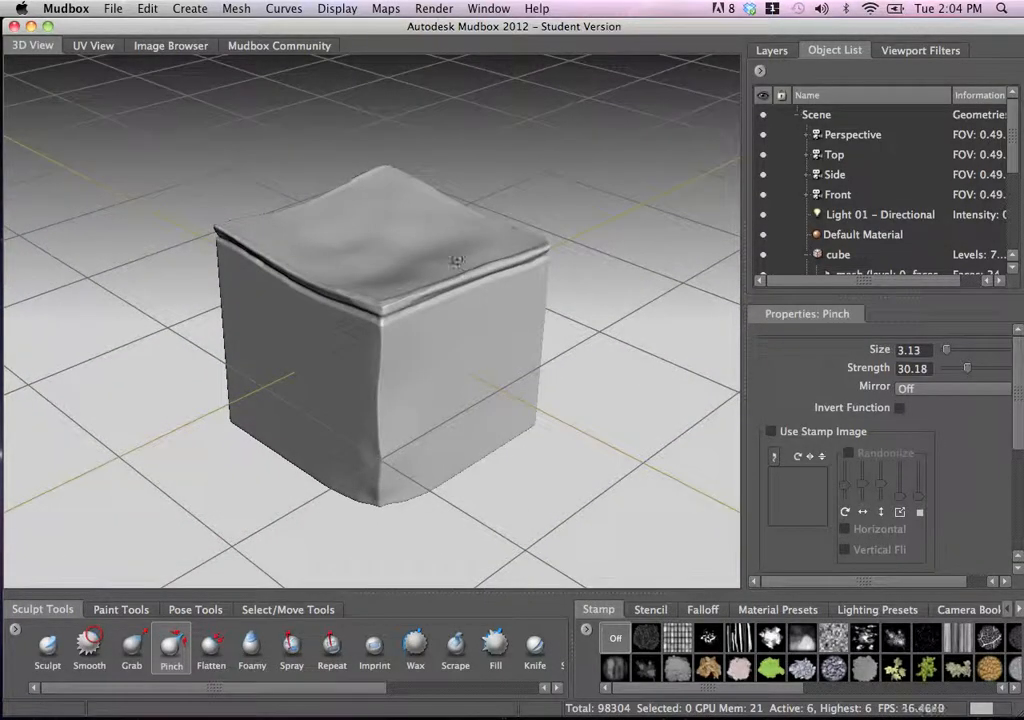
alt+right_drag(455, 263, 526, 304)
alt+middle_drag(526, 304, 500, 333)
alt+drag(500, 332, 503, 293)
alt+right_drag(503, 293, 302, 242)
alt+drag(302, 242, 400, 285)
alt+right_drag(400, 285, 517, 352)
- Choose the Sculpt tool with an 8.73 brush at strength 7.45 and raise a short horizontal ridge on the side below the lip
click(62, 652)
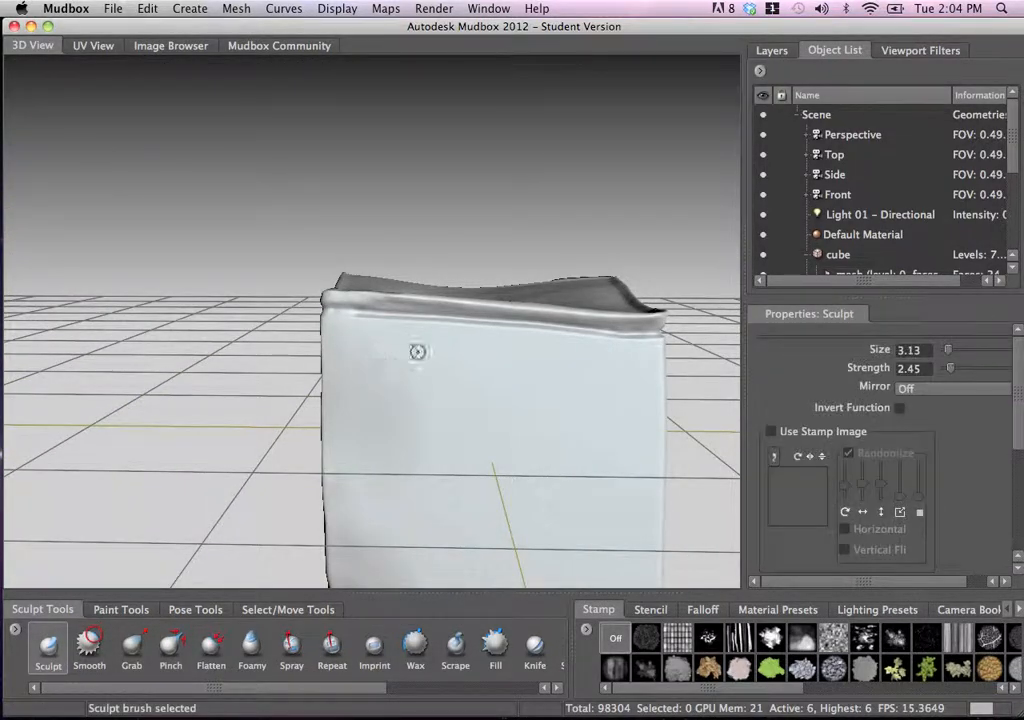
key(b)
mouse_move(384, 361)
mouse_down()
mouse_move(421, 361)
mouse_move(390, 370)
mouse_up()
alt+right_drag(385, 370, 432, 377)
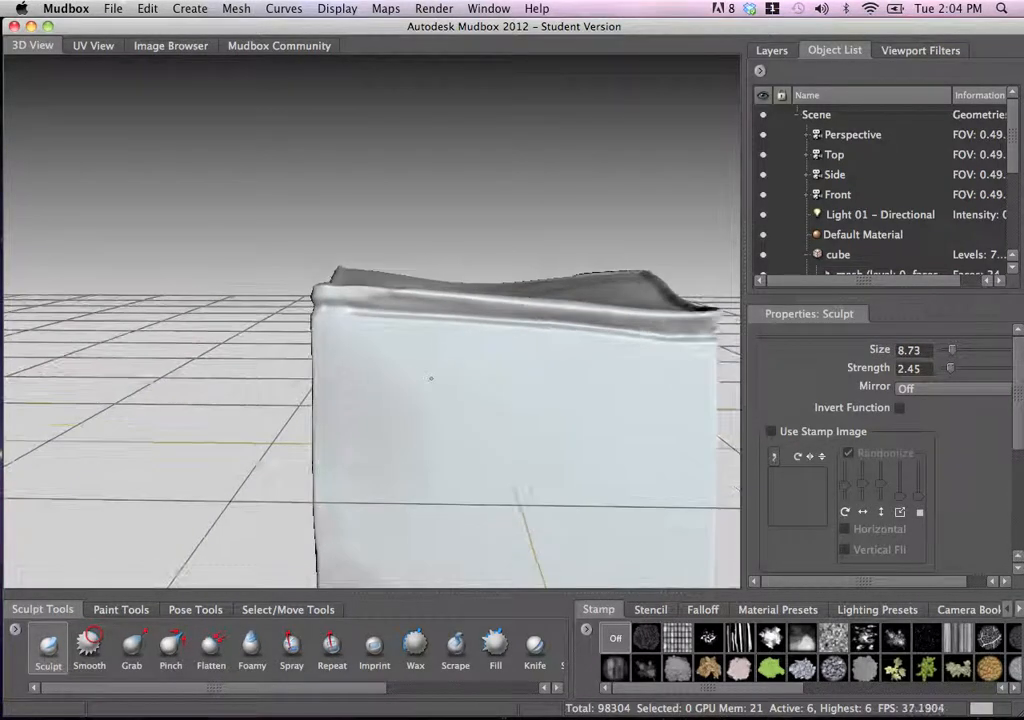
alt+middle_drag(432, 377, 439, 361)
alt+right_drag(439, 361, 439, 389)
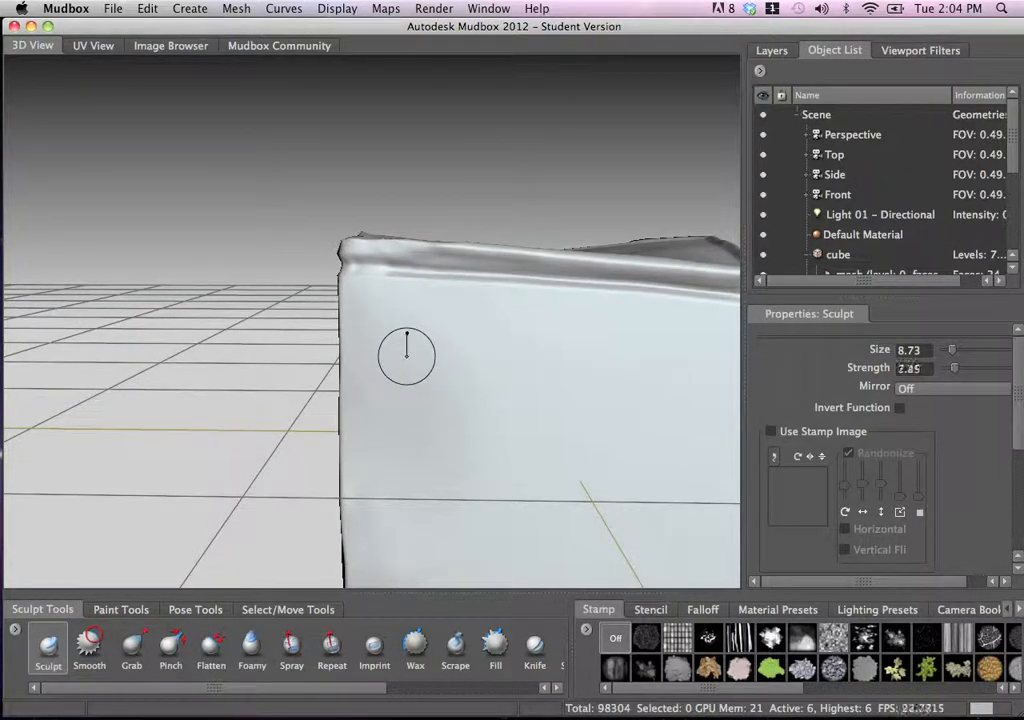
drag(406, 356, 410, 344)
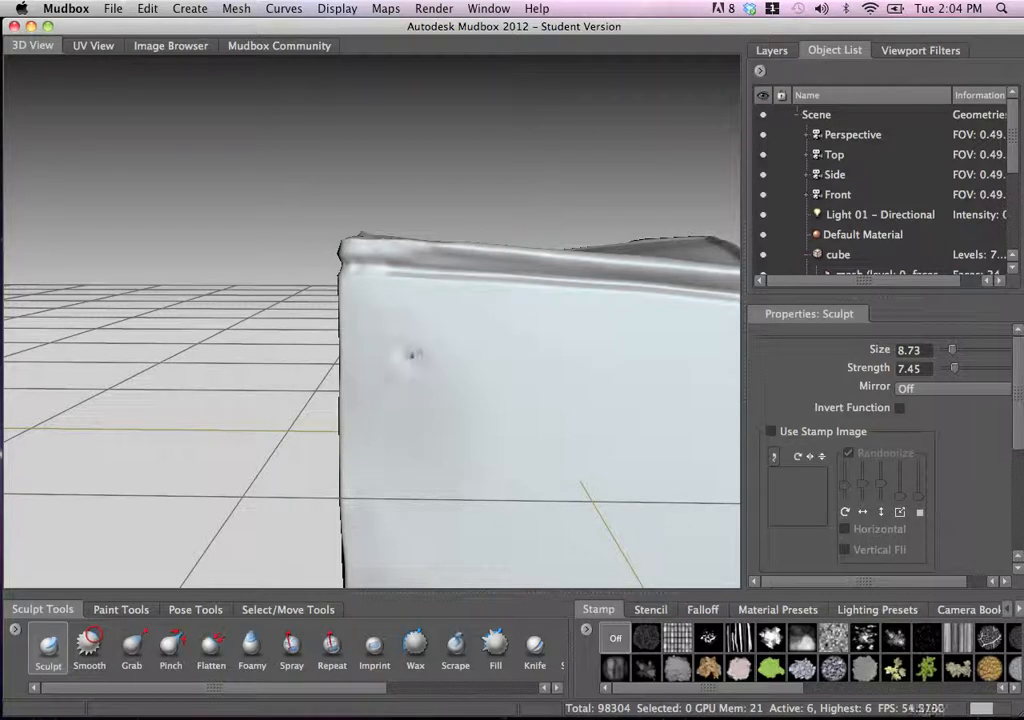
drag(455, 355, 478, 357)
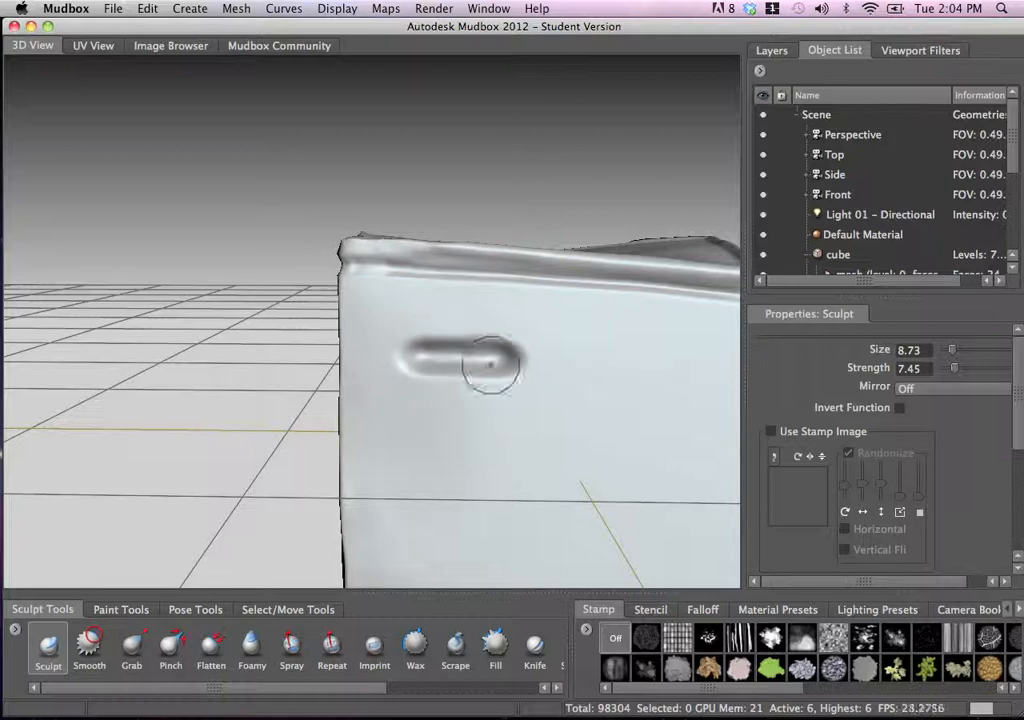
- Reduce the Sculpt brush size to 2.17 and enable Steady Stroke with a distance of 6
alt+drag(487, 430, 552, 362)
scroll(556, 366, up, 5)
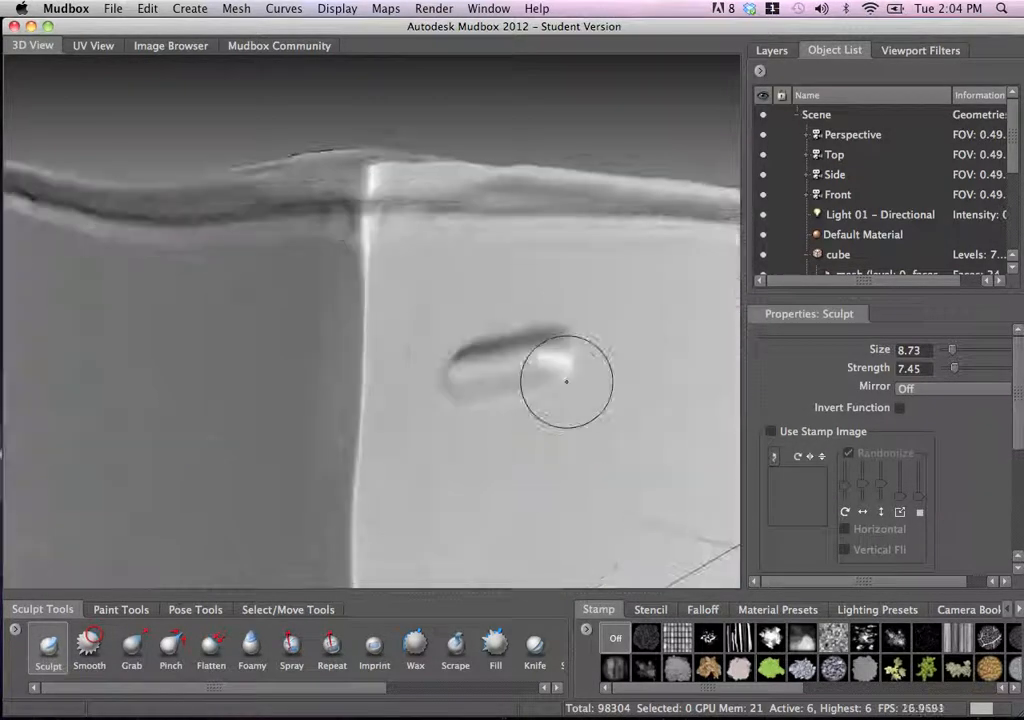
alt+middle_drag(567, 382, 475, 389)
scroll(464, 377, up, 5)
mouse_move(464, 377)
alt+mouse_down()
mouse_move(454, 382)
mouse_move(480, 380)
mouse_move(512, 409)
mouse_move(471, 389)
alt+mouse_up()
mouse_move(447, 348)
mouse_down()
mouse_move(446, 281)
mouse_move(414, 304)
mouse_up()
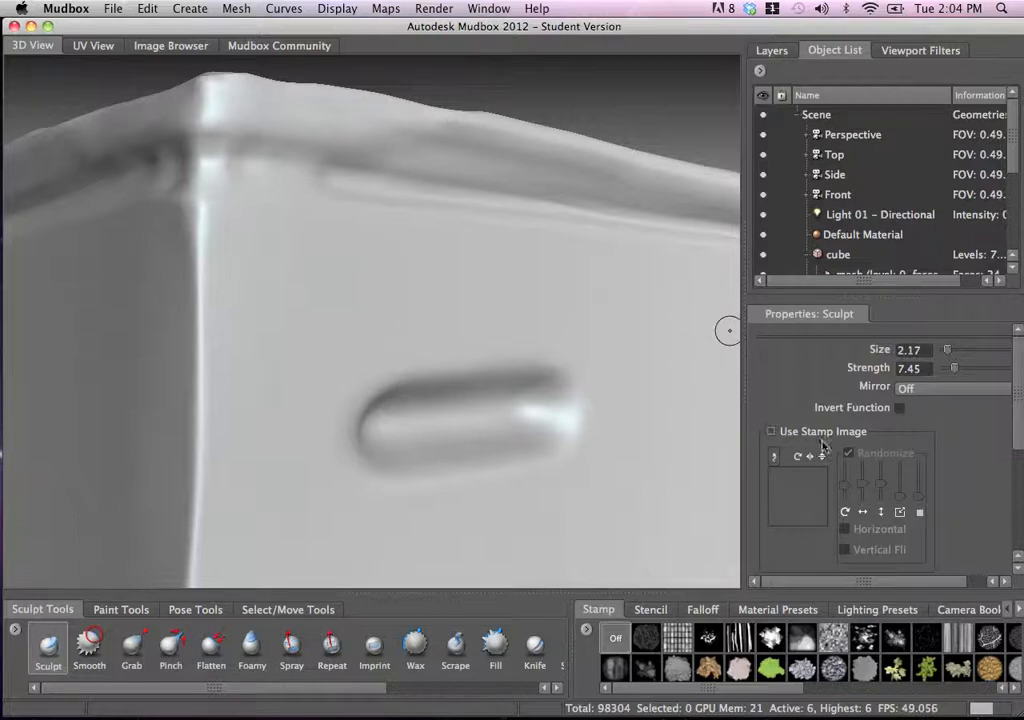
scroll(1017, 508, down, 5)
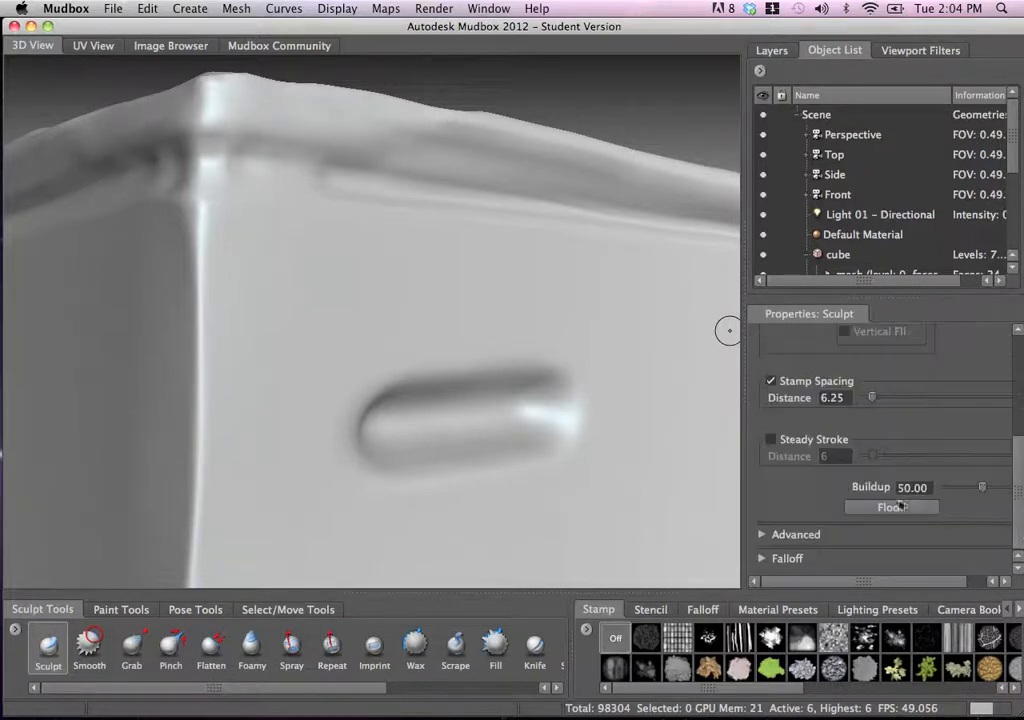
click(775, 442)
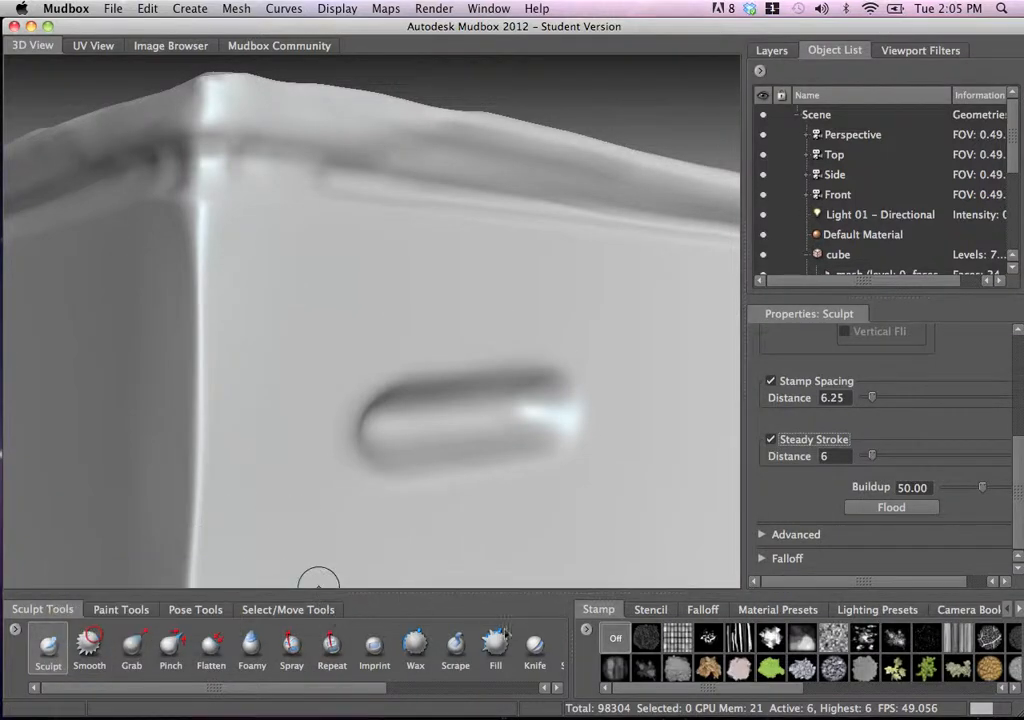
- Choose the Wax tool and build up a raised rim around the short horizontal detail below the lip
drag(171, 690, 197, 690)
click(382, 645)
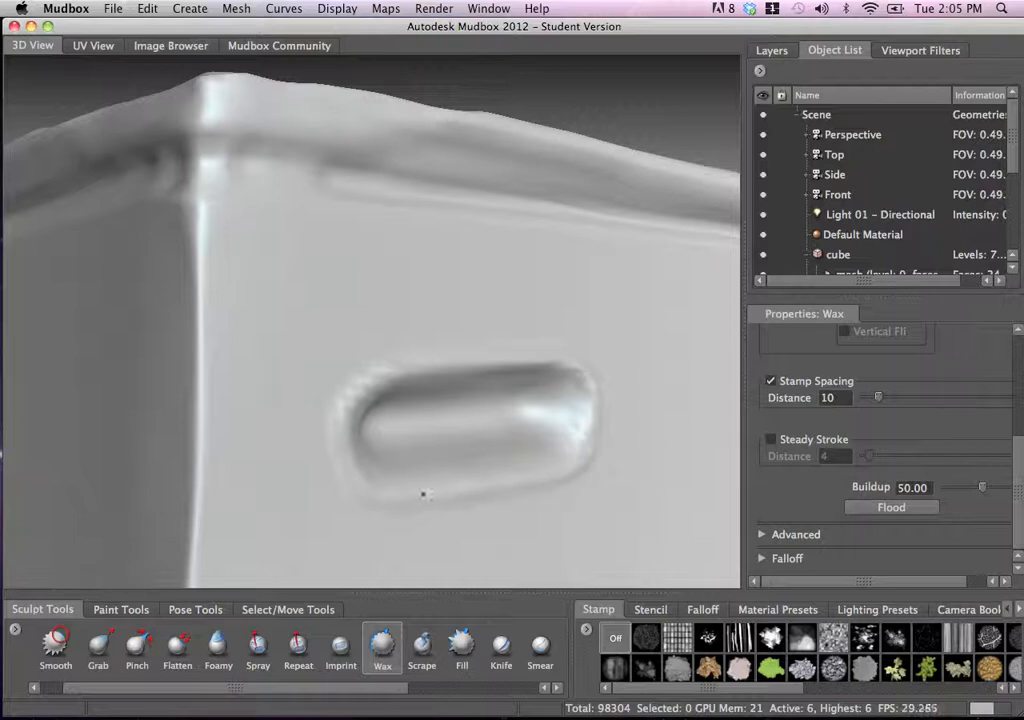
mouse_move(364, 489)
mouse_down()
mouse_move(338, 423)
mouse_move(366, 377)
mouse_up()
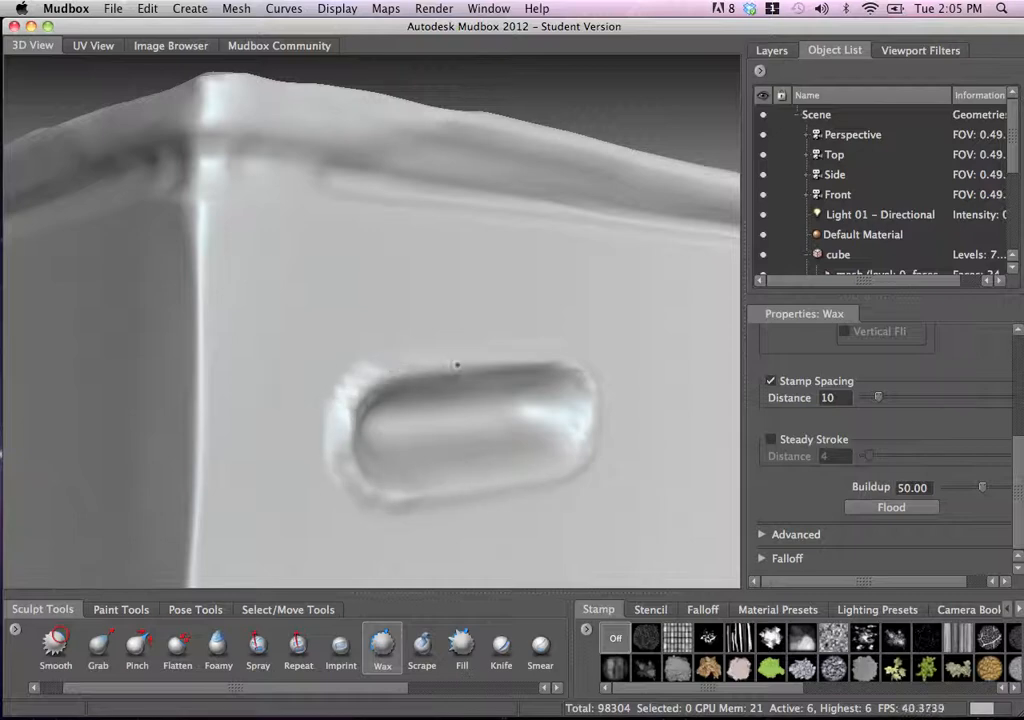
mouse_move(456, 365)
mouse_down()
mouse_move(505, 363)
mouse_move(598, 389)
mouse_up()
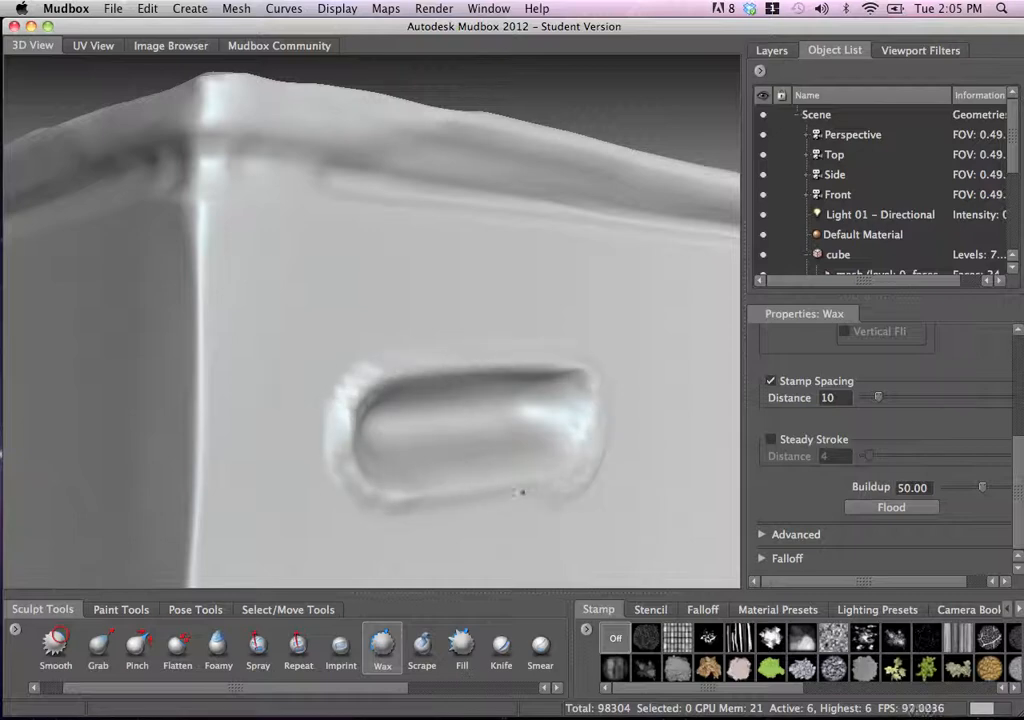
mouse_move(370, 500)
mouse_down()
mouse_move(338, 448)
mouse_move(350, 400)
mouse_up()
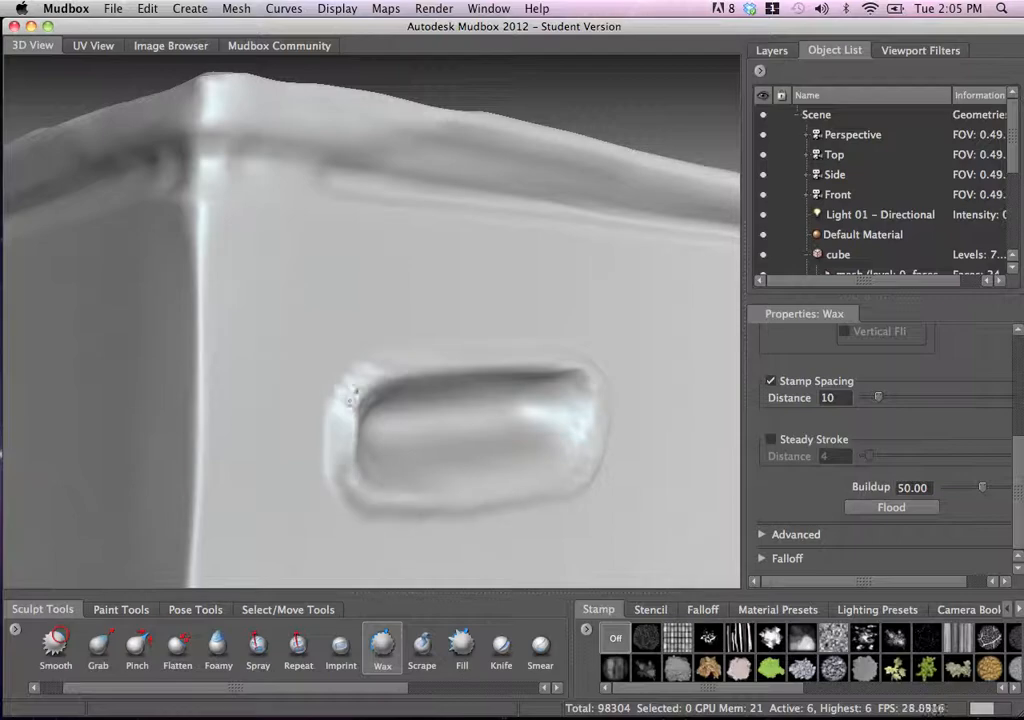
- Add wax to the rim's upper corner nearest the vertical edge, then touch up its lower corner and far end
alt+right_drag(451, 350, 73, 222)
alt+drag(380, 300, 355, 368)
mouse_move(356, 368)
alt+right_down()
mouse_move(500, 440)
mouse_move(520, 480)
alt+right_up()
alt+drag(520, 480, 464, 443)
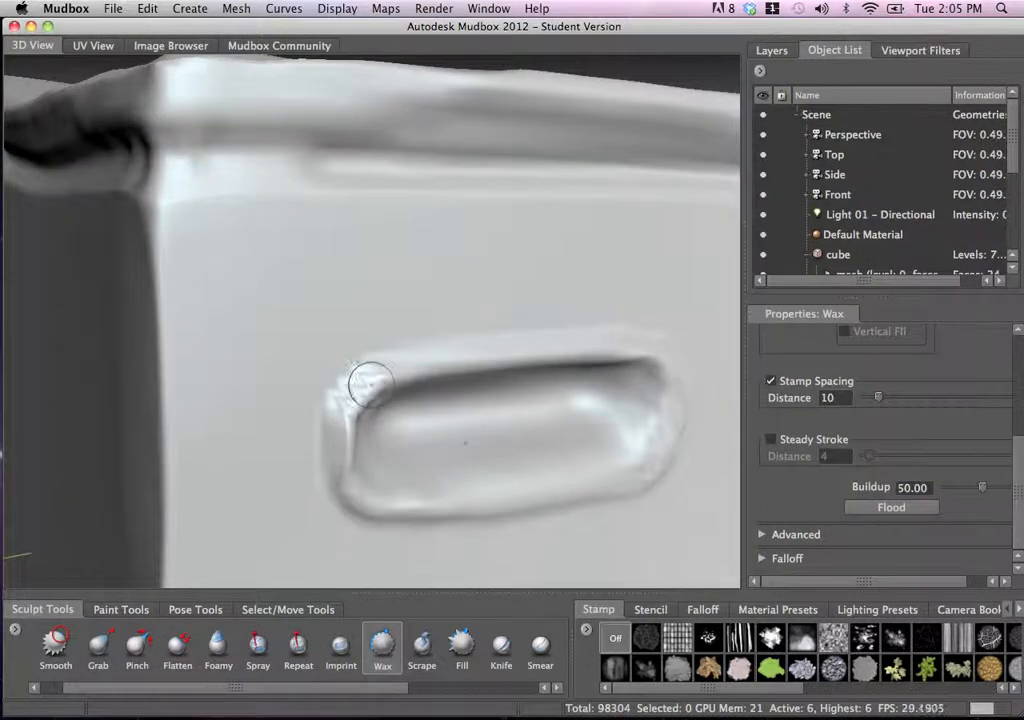
mouse_move(370, 384)
mouse_down()
mouse_move(371, 367)
mouse_move(341, 402)
mouse_up()
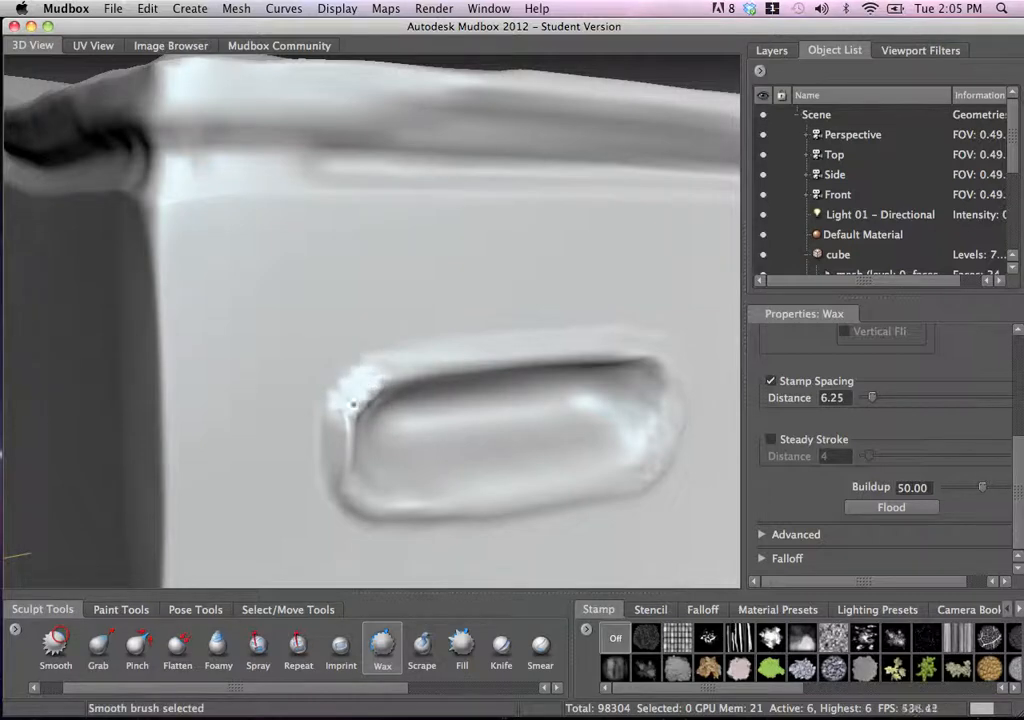
shift+drag(348, 485, 354, 490)
mouse_move(628, 460)
mouse_down()
mouse_move(681, 416)
mouse_move(669, 449)
mouse_up()
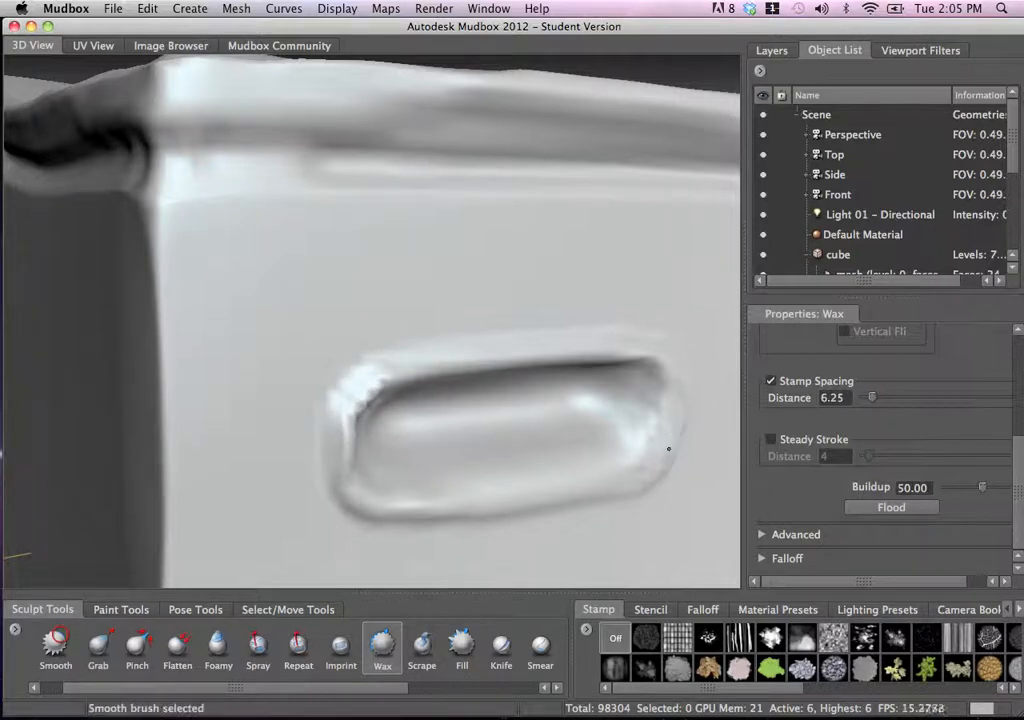
- Smooth the rough wax on the rim's upper corner nearest the vertical edge
mouse_move(590, 350)
alt+right_down()
mouse_move(460, 350)
mouse_move(430, 466)
alt+right_up()
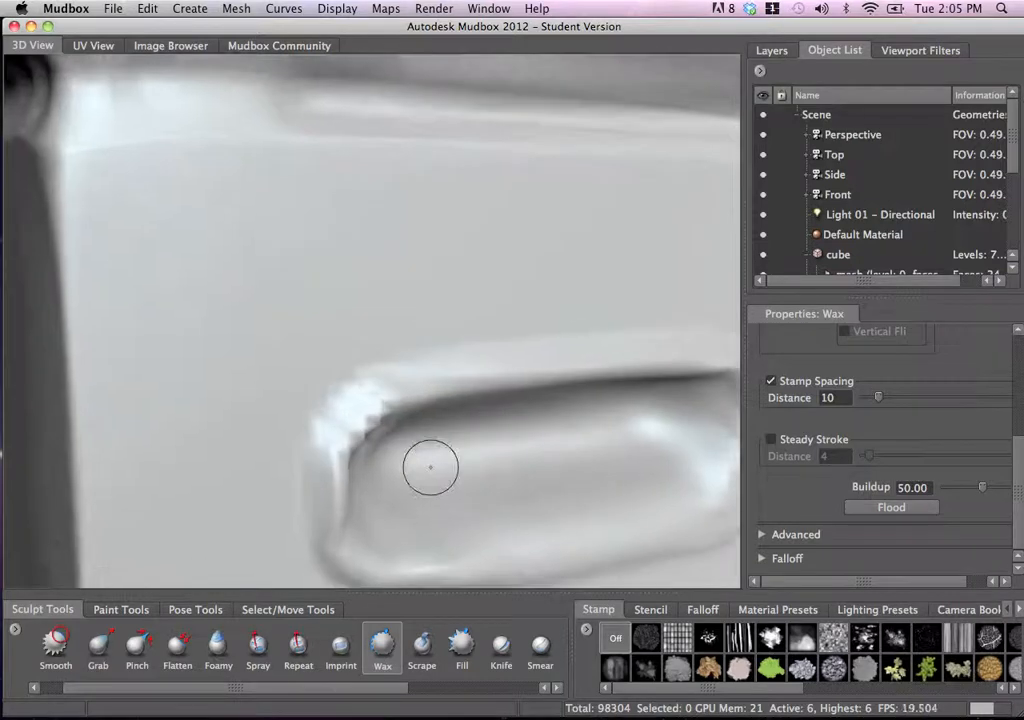
alt+middle_drag(340, 509, 419, 430)
alt+right_drag(419, 430, 498, 442)
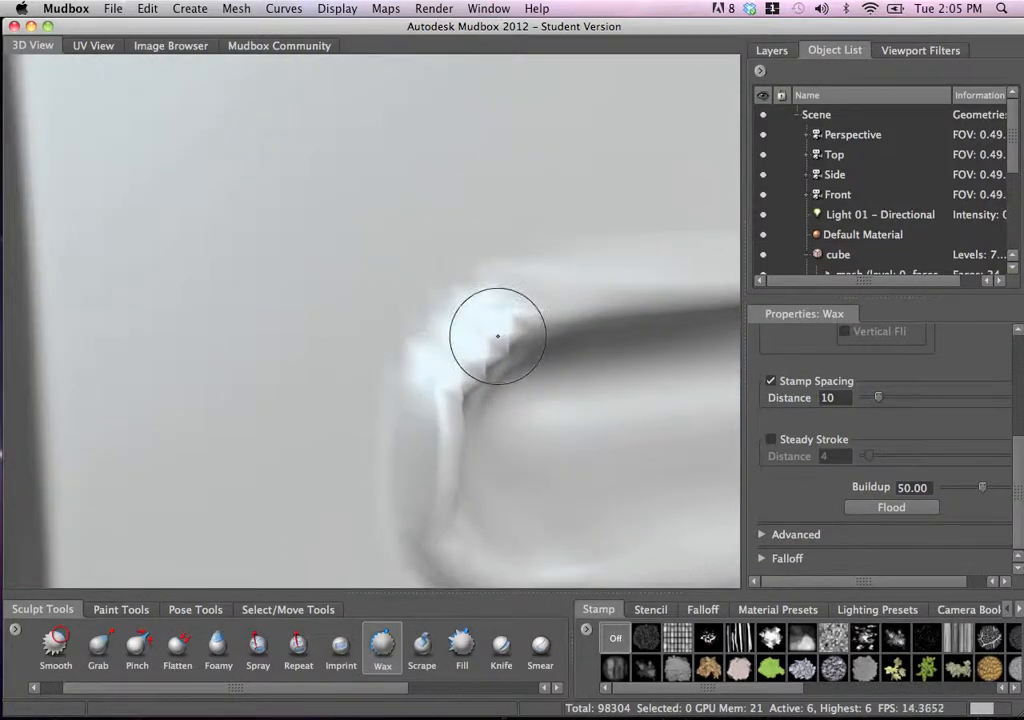
mouse_move(496, 337)
shift+mouse_down()
mouse_move(503, 348)
mouse_move(481, 366)
mouse_move(370, 350)
mouse_move(480, 342)
shift+mouse_up()
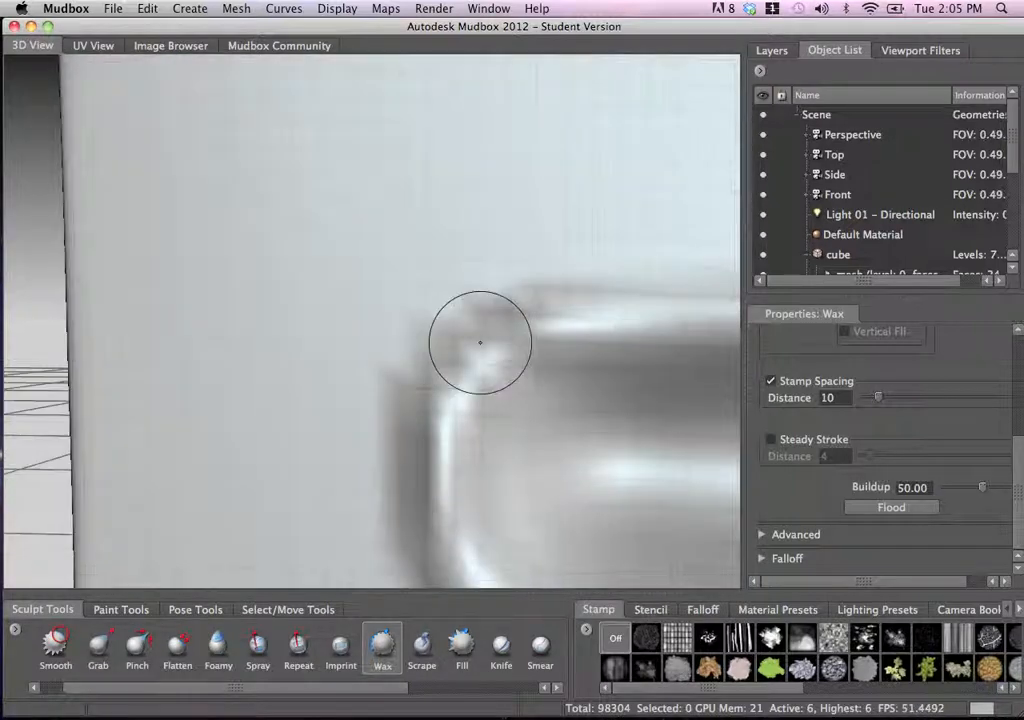
- Examine the rimmed side detail from several angles, with and without the wireframe, and in relation to the whole block
alt+drag(555, 327, 549, 338)
alt+right_drag(549, 338, 386, 267)
alt+drag(386, 267, 433, 342)
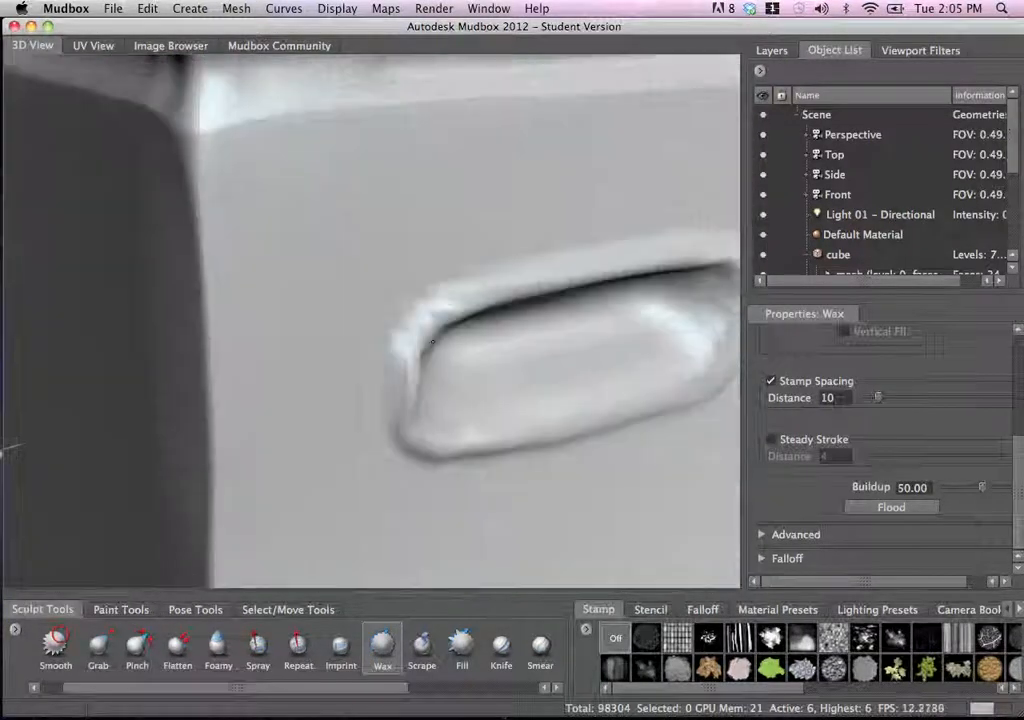
alt+right_drag(433, 342, 297, 240)
alt+drag(297, 240, 487, 411)
mouse_move(487, 411)
alt+right_down()
mouse_move(503, 300)
mouse_move(500, 338)
alt+right_up()
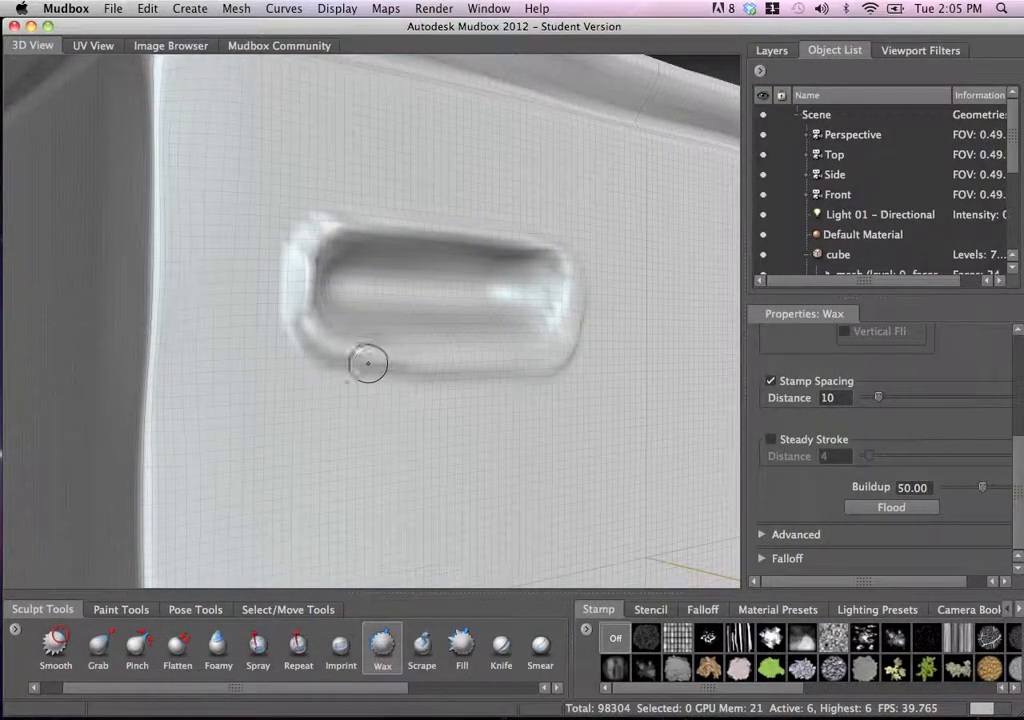
alt+right_drag(516, 337, 452, 290)
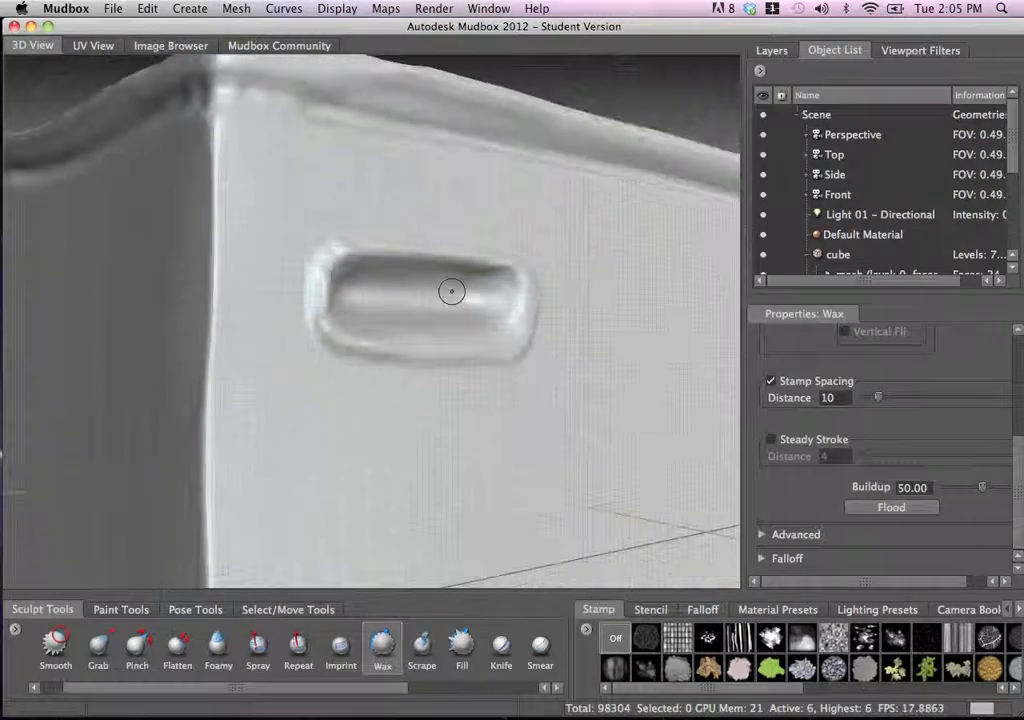
alt+drag(514, 304, 544, 341)
alt+right_drag(544, 341, 432, 371)
mouse_move(431, 371)
alt+mouse_down()
mouse_move(208, 372)
mouse_move(200, 412)
mouse_move(366, 350)
mouse_move(565, 350)
mouse_move(645, 338)
alt+mouse_up()
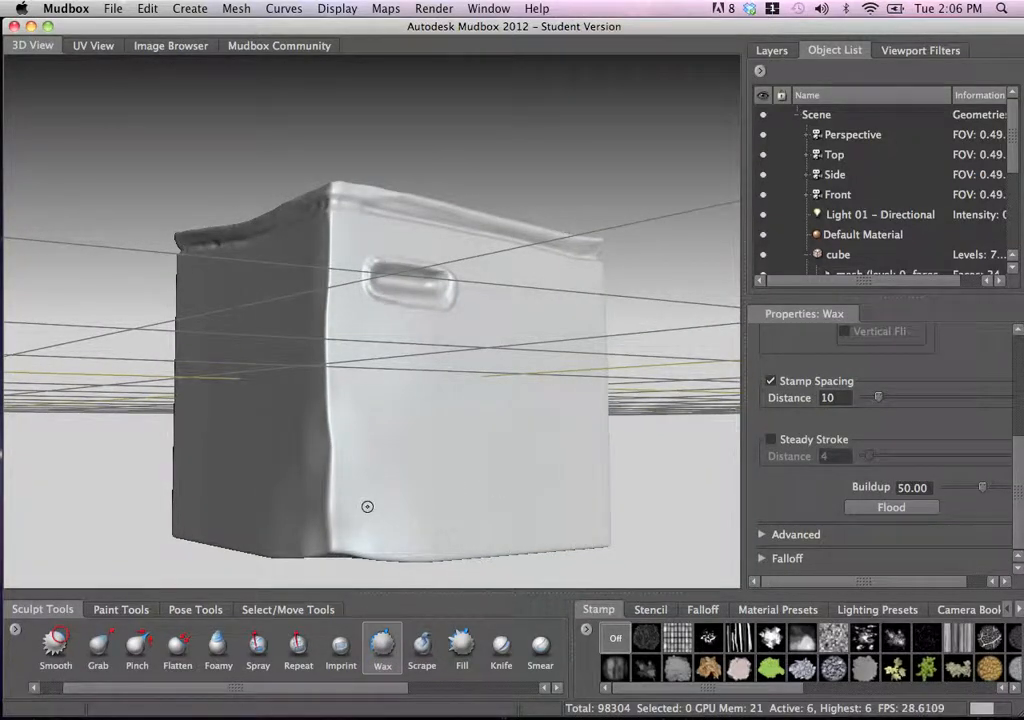
- Build up a horizontal band of wax along the base of the side carrying the rimmed detail
drag(405, 495, 389, 496)
alt+middle_drag(407, 461, 439, 411)
alt+right_drag(439, 411, 453, 427)
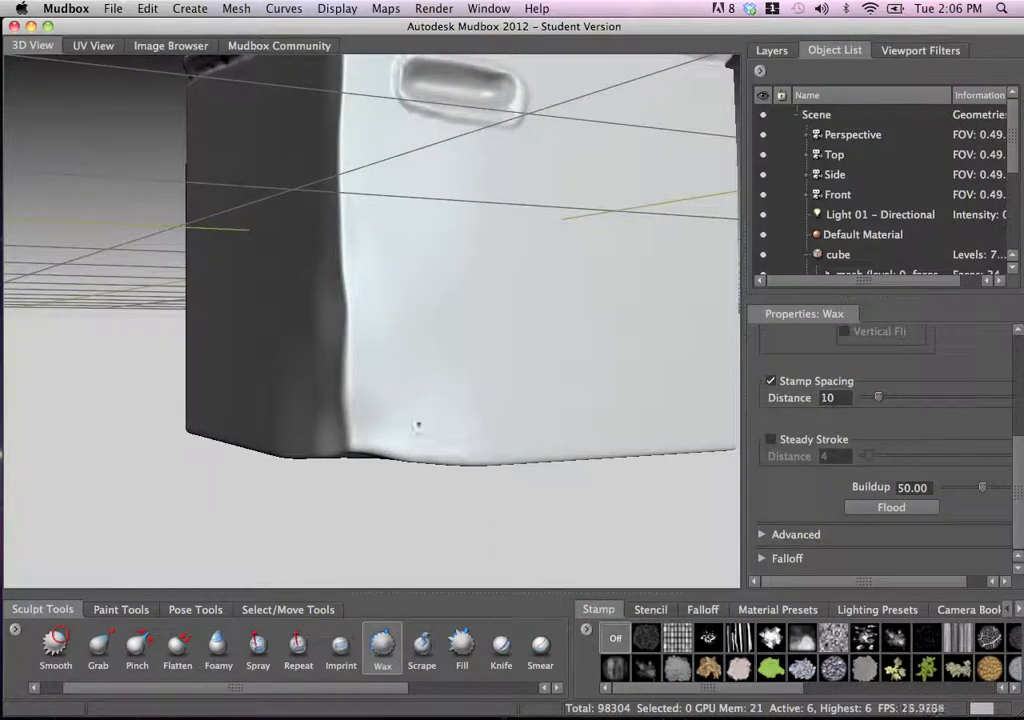
drag(378, 417, 616, 419)
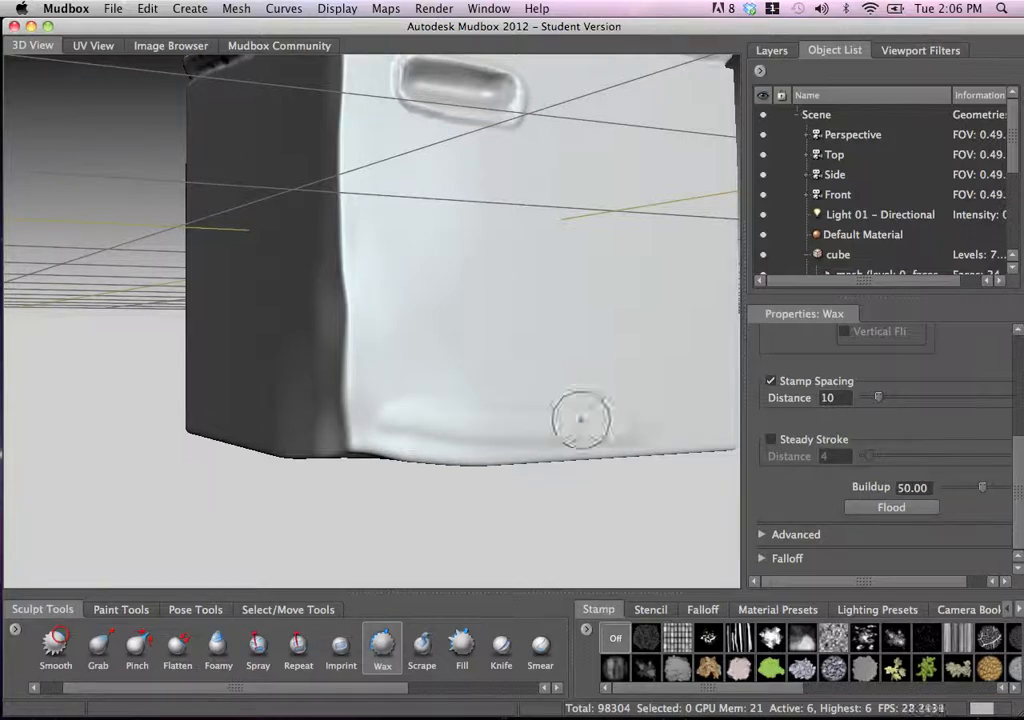
drag(378, 397, 398, 394)
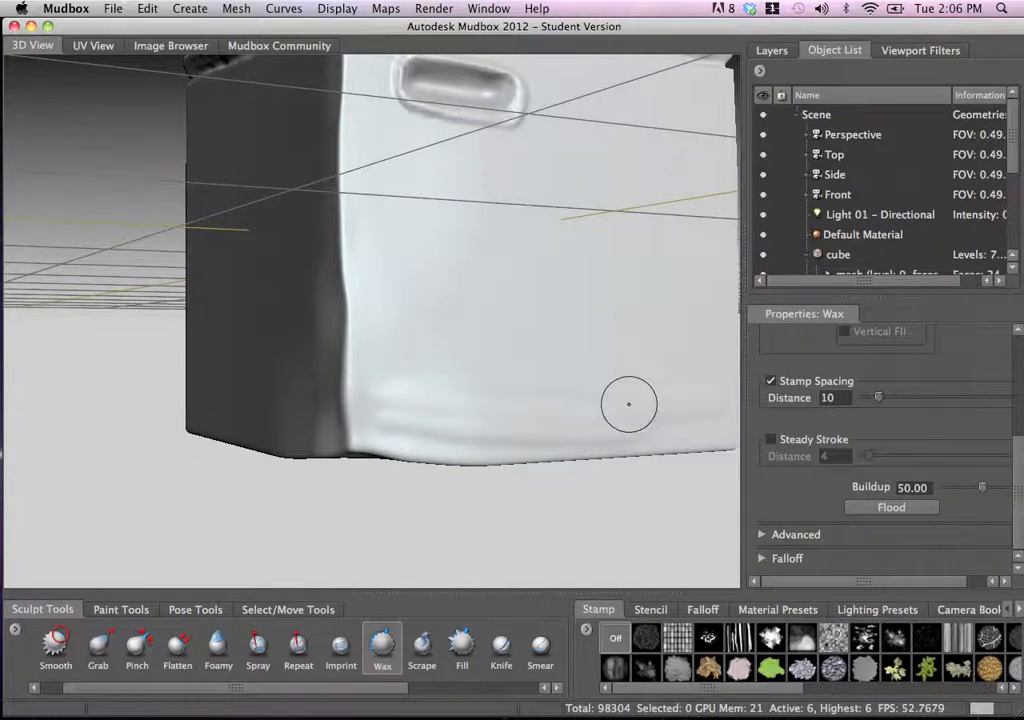
alt+right_drag(629, 404, 450, 370)
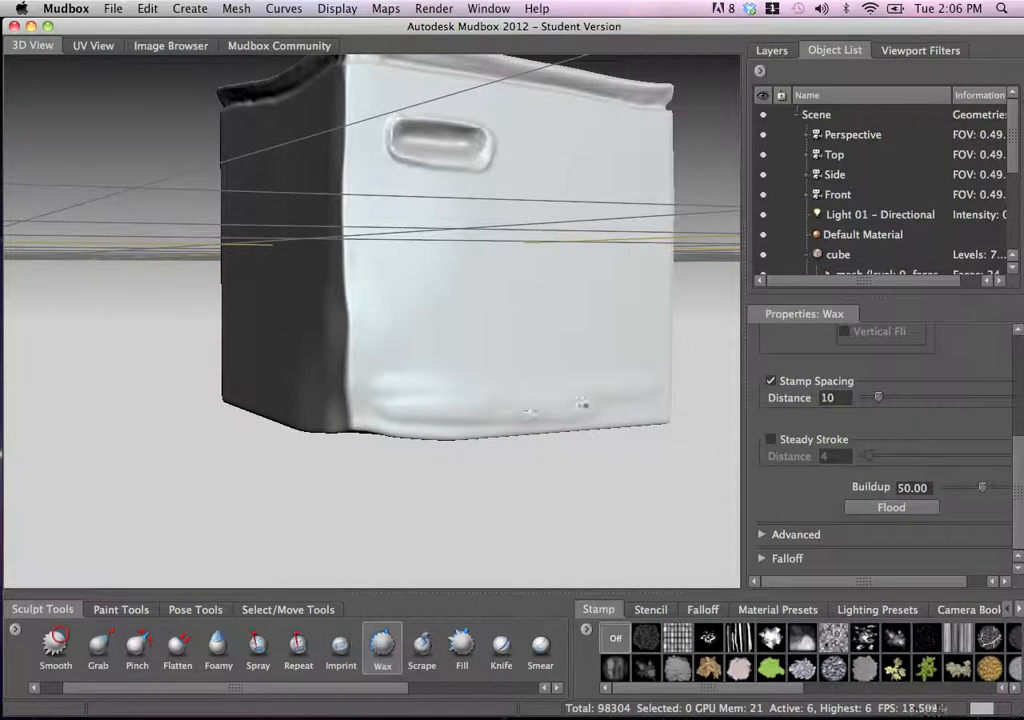
drag(473, 392, 704, 372)
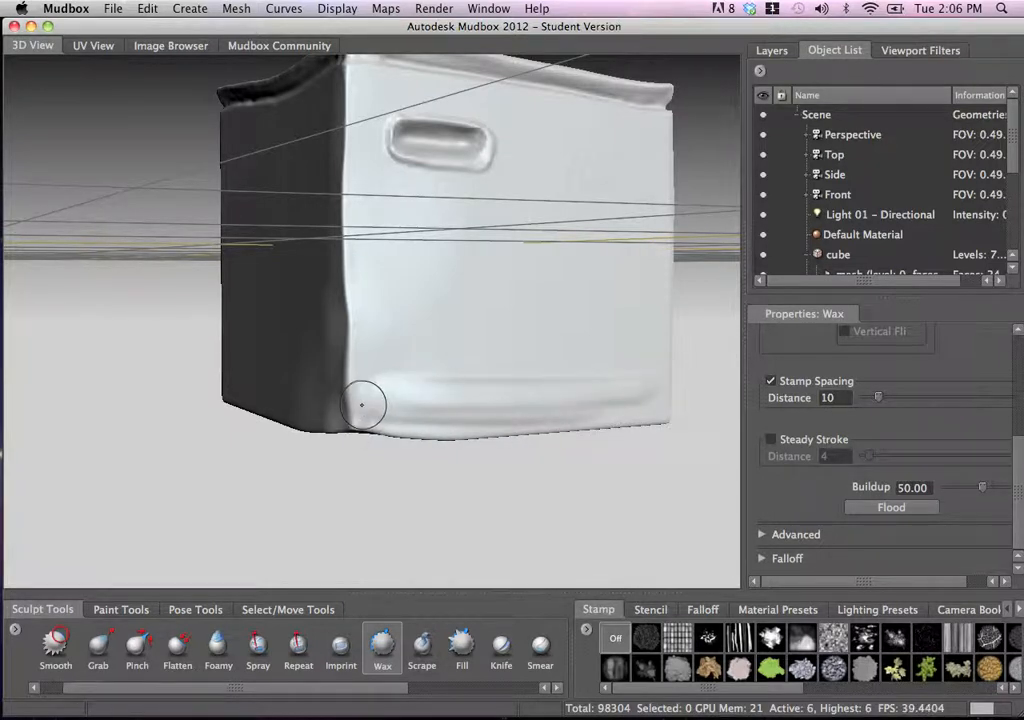
drag(361, 404, 457, 382)
- Extend the wax band to both vertical edges of that side and fill it down to the base
alt+drag(714, 369, 555, 400)
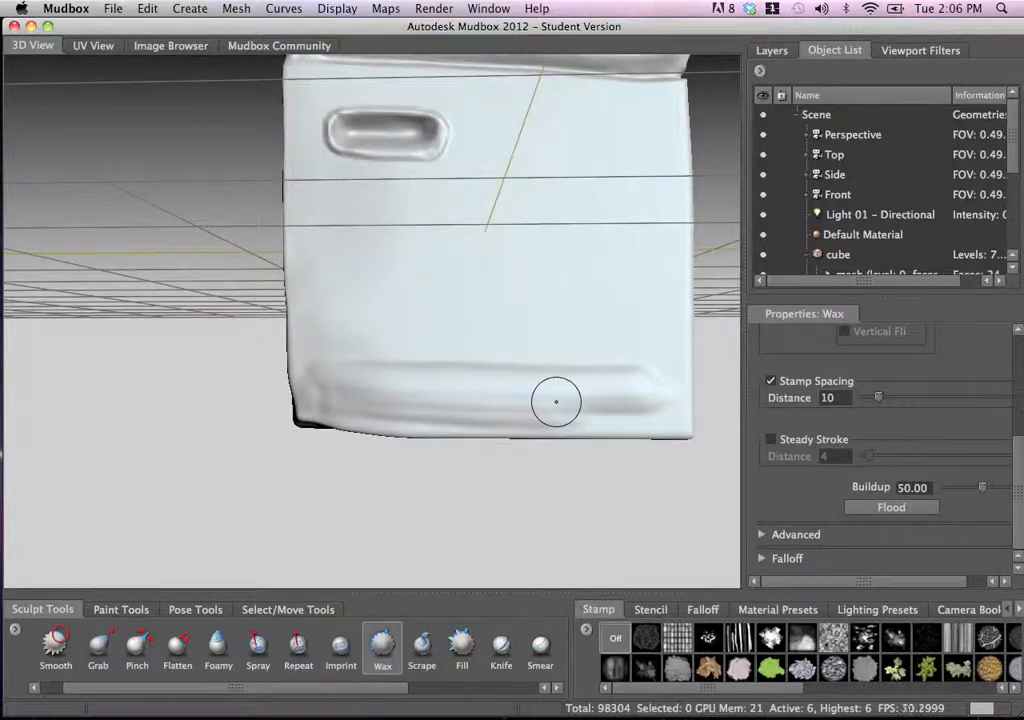
alt+drag(686, 407, 561, 420)
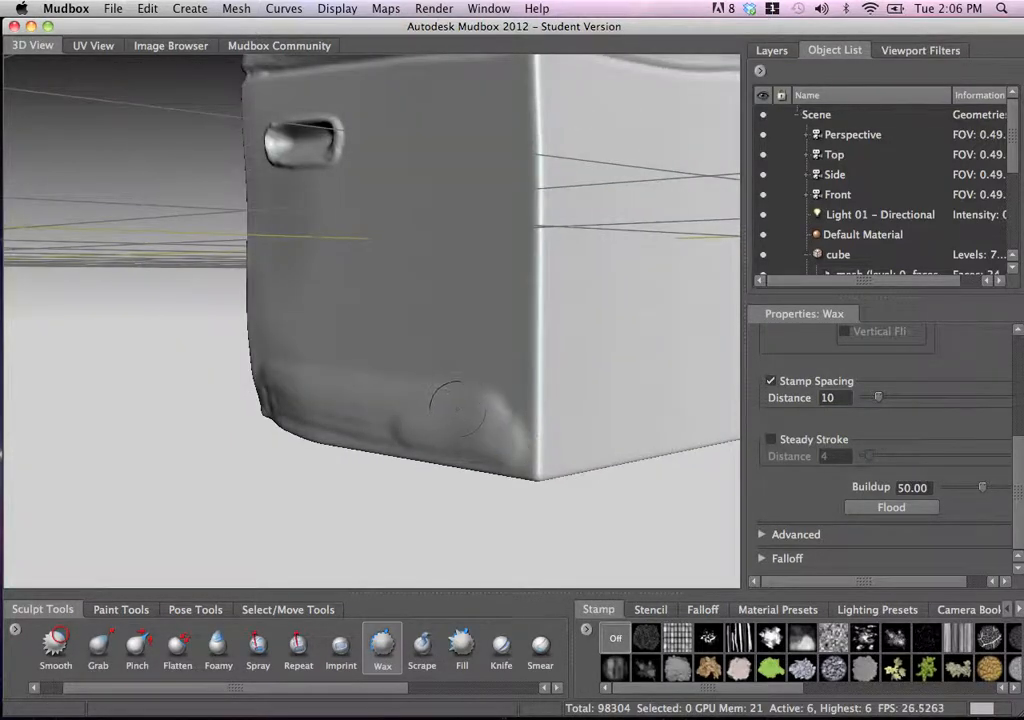
mouse_move(457, 405)
mouse_down()
mouse_move(585, 404)
mouse_move(556, 432)
mouse_move(583, 446)
mouse_move(438, 427)
mouse_move(595, 421)
mouse_up()
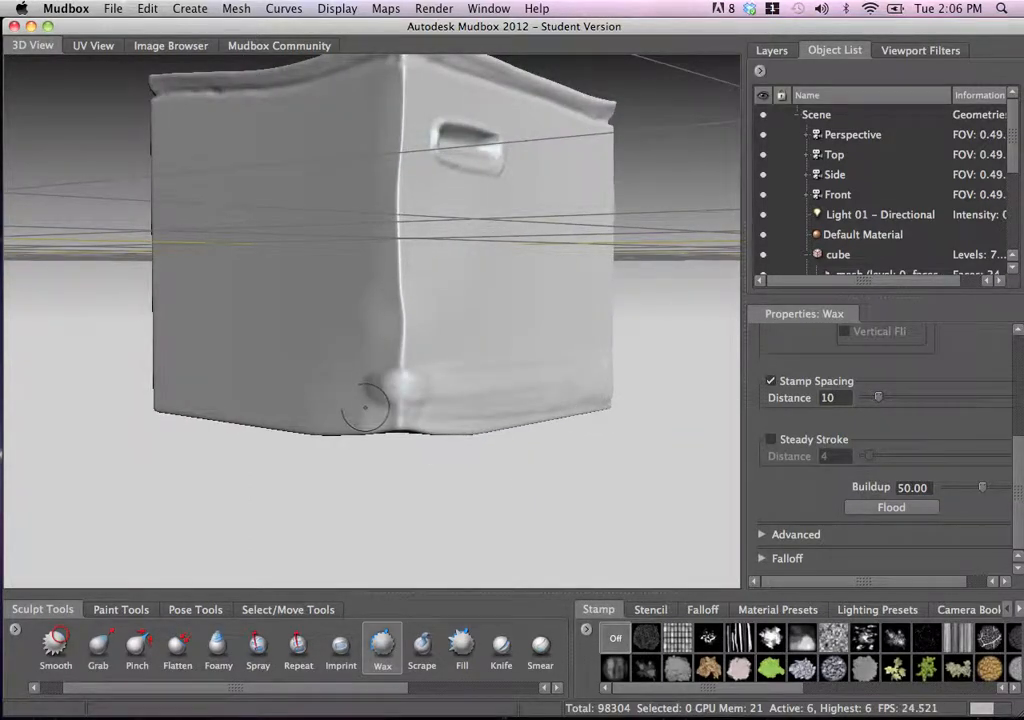
alt+drag(355, 412, 387, 415)
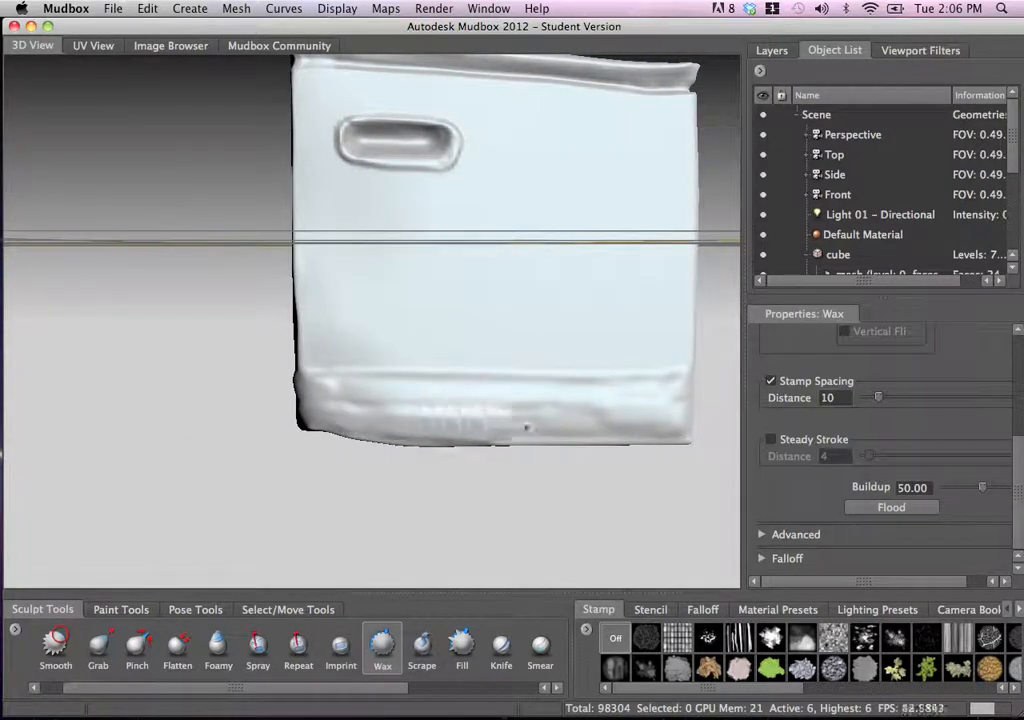
alt+drag(500, 340, 577, 406)
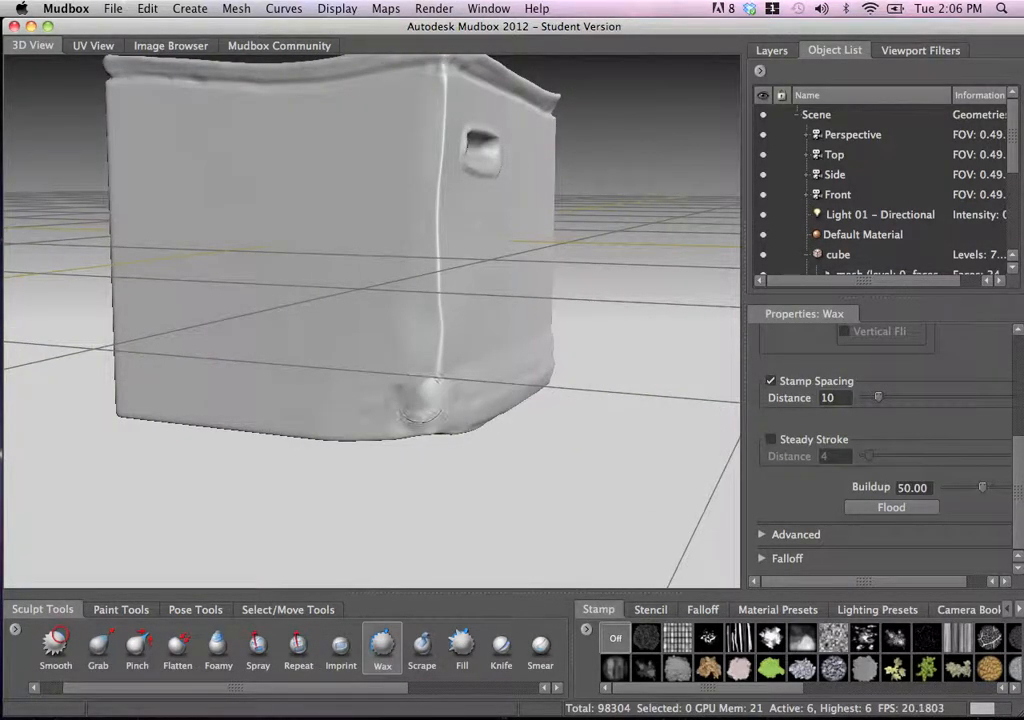
- Continue the wax band along the base of the adjacent side beyond the wavy vertical edge, filling it to the bottom
drag(284, 392, 398, 402)
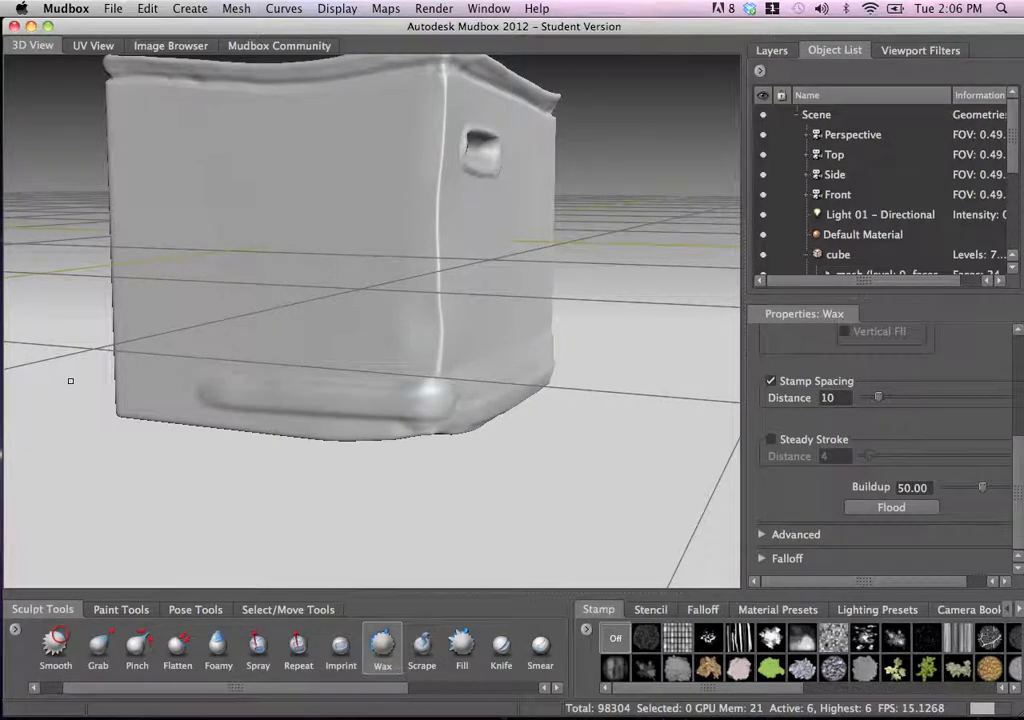
alt+drag(70, 381, 265, 416)
drag(108, 384, 473, 391)
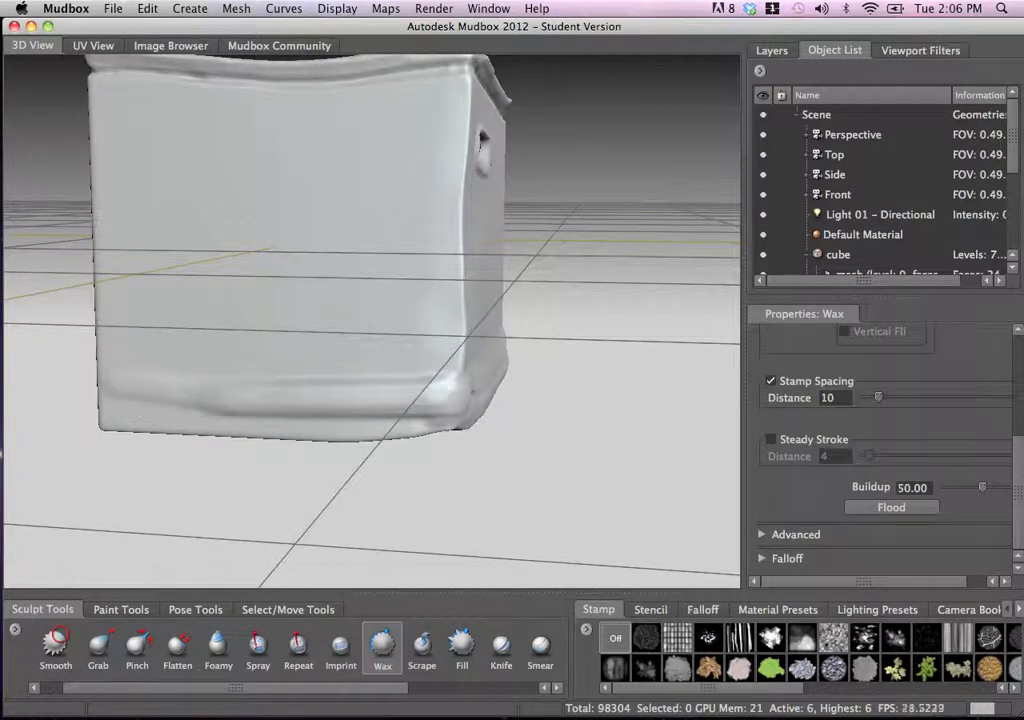
alt+drag(312, 407, 350, 407)
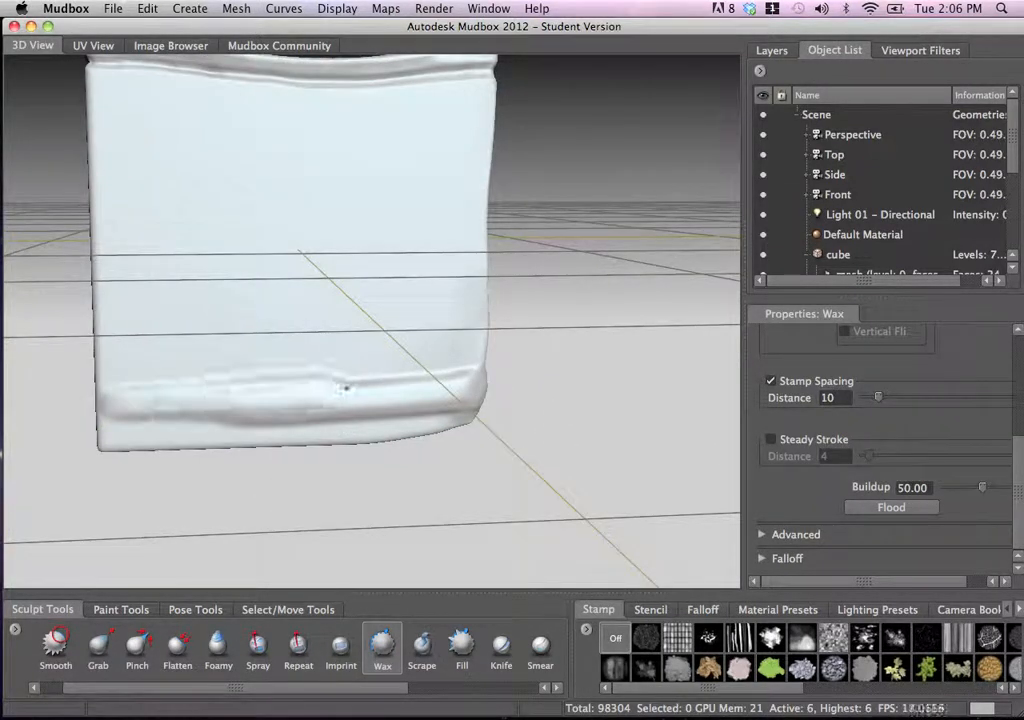
drag(127, 423, 434, 409)
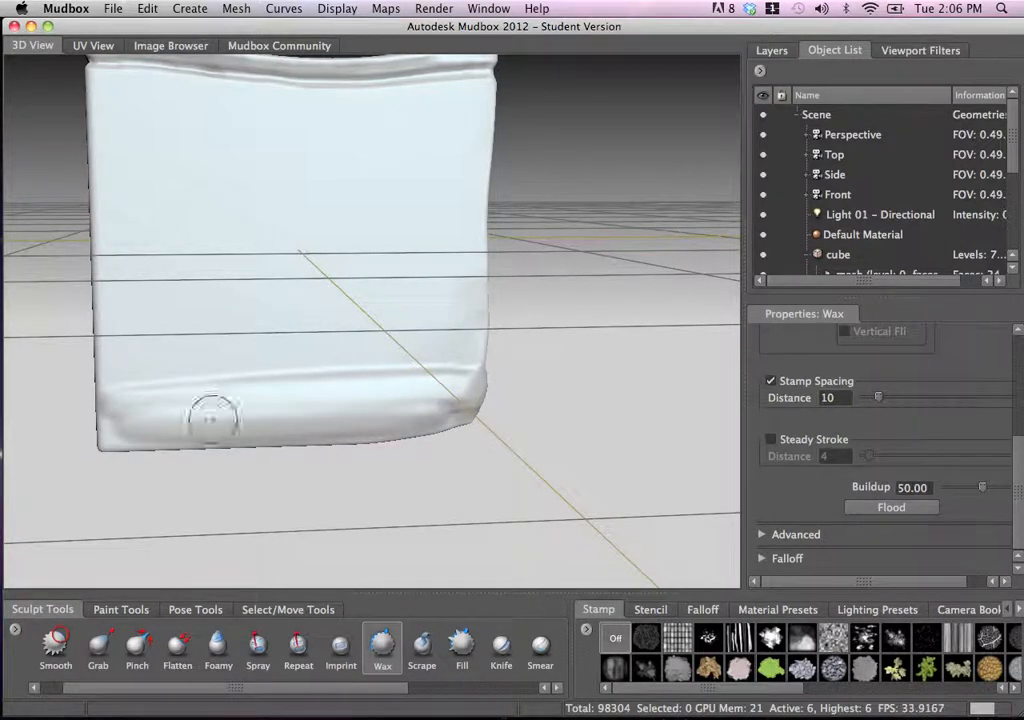
- Continue the wax band around the straight vertical edge onto the next side's base, and fill the base corner at the wavy edge
alt+drag(430, 330, 300, 440)
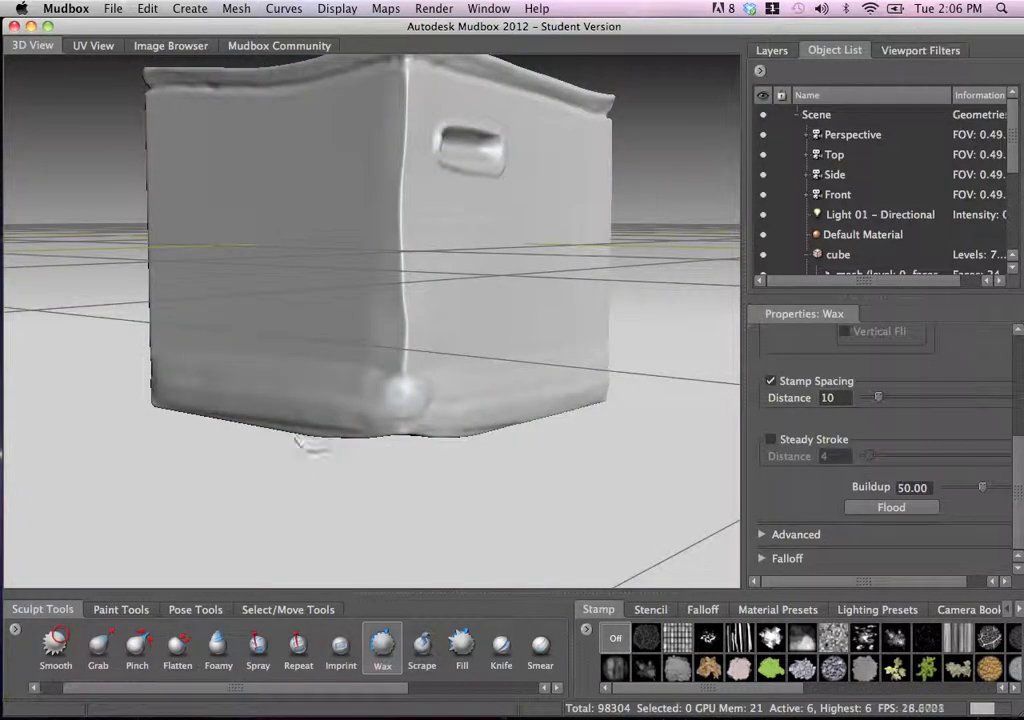
alt+drag(558, 390, 366, 388)
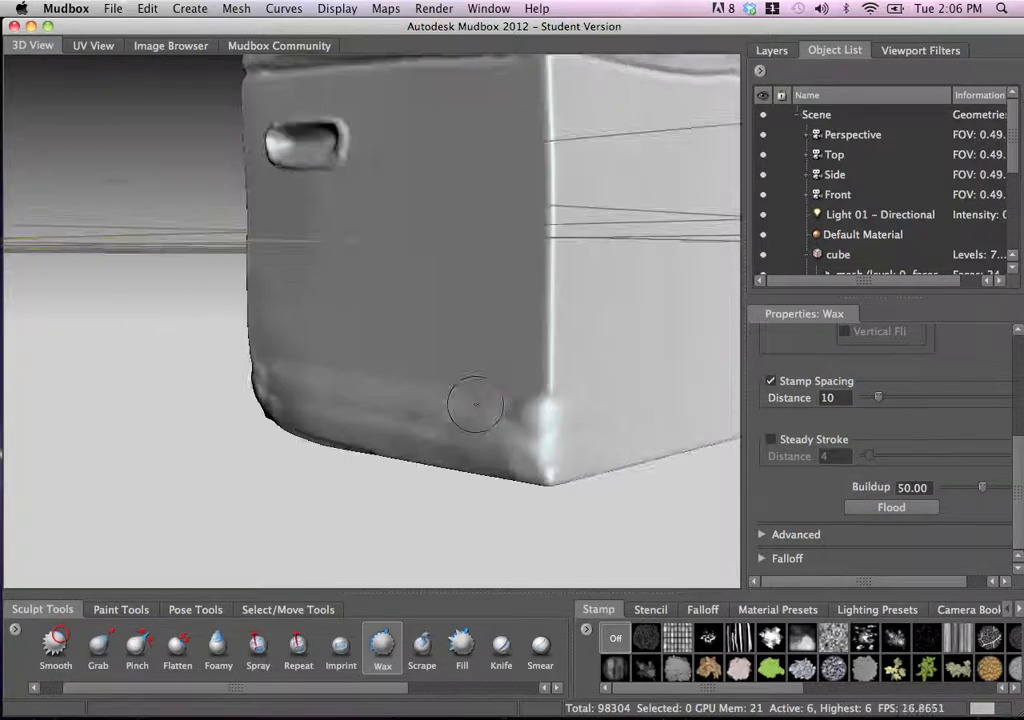
mouse_move(475, 405)
alt+mouse_down()
mouse_move(420, 407)
mouse_move(631, 389)
alt+mouse_up()
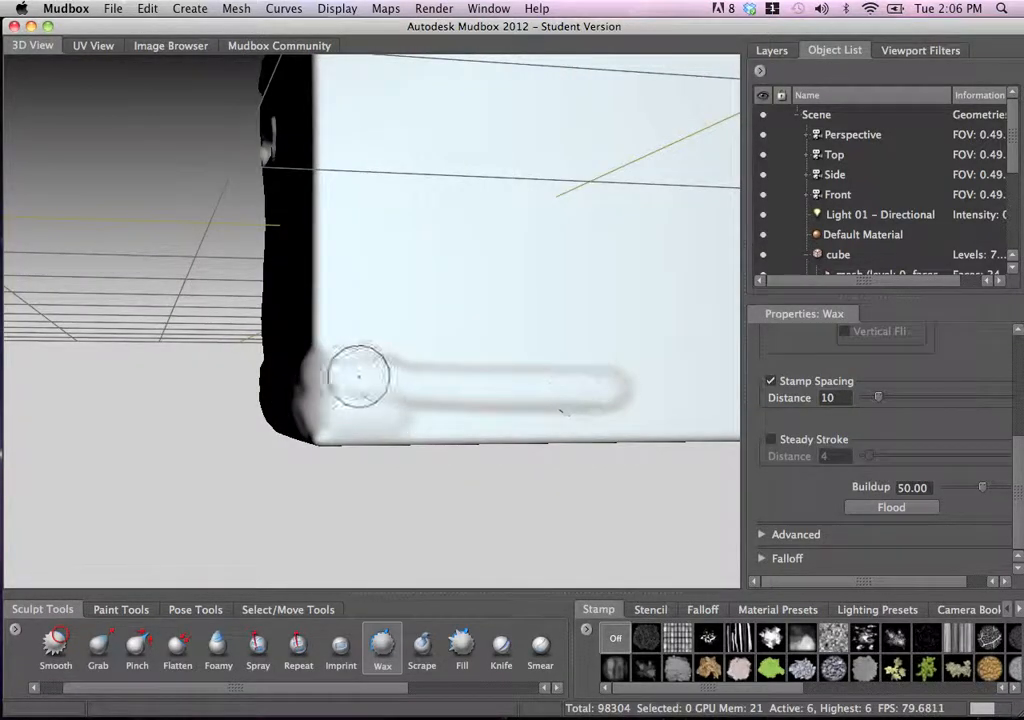
mouse_move(359, 377)
mouse_down()
mouse_move(546, 368)
mouse_move(657, 376)
mouse_up()
scroll(466, 324, down, 5)
scroll(466, 324, down, 1)
mouse_move(390, 354)
mouse_down()
mouse_move(617, 352)
mouse_move(576, 393)
mouse_move(366, 381)
mouse_up()
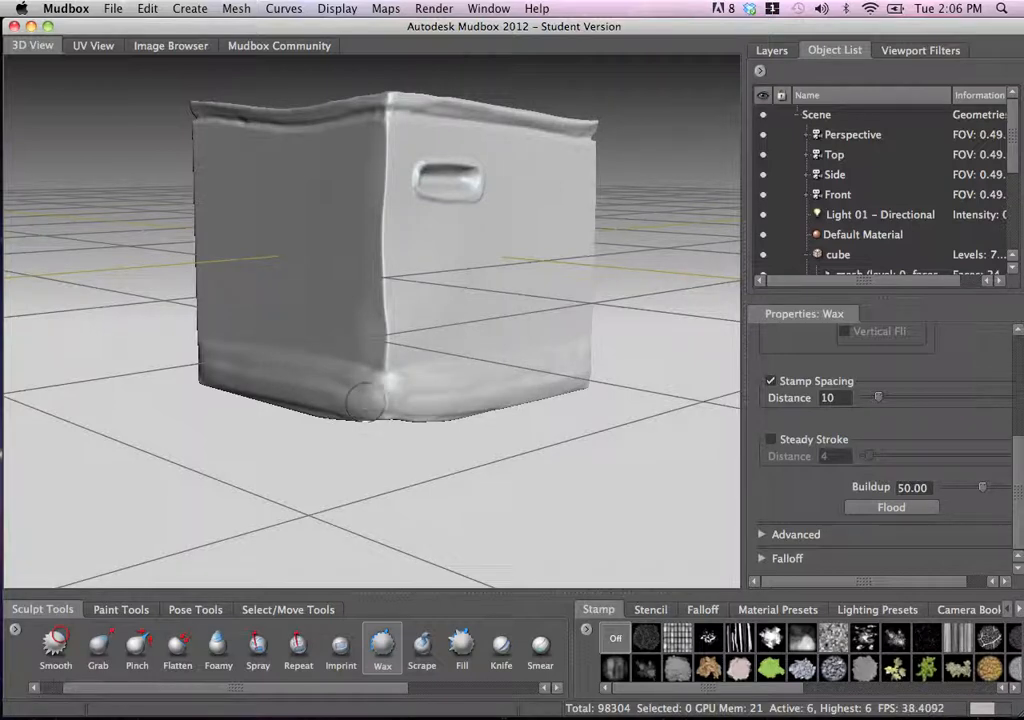
- Flatten the floor of the recess inside the rimmed side detail along its full length with the Flatten brush
alt+drag(569, 378, 456, 401)
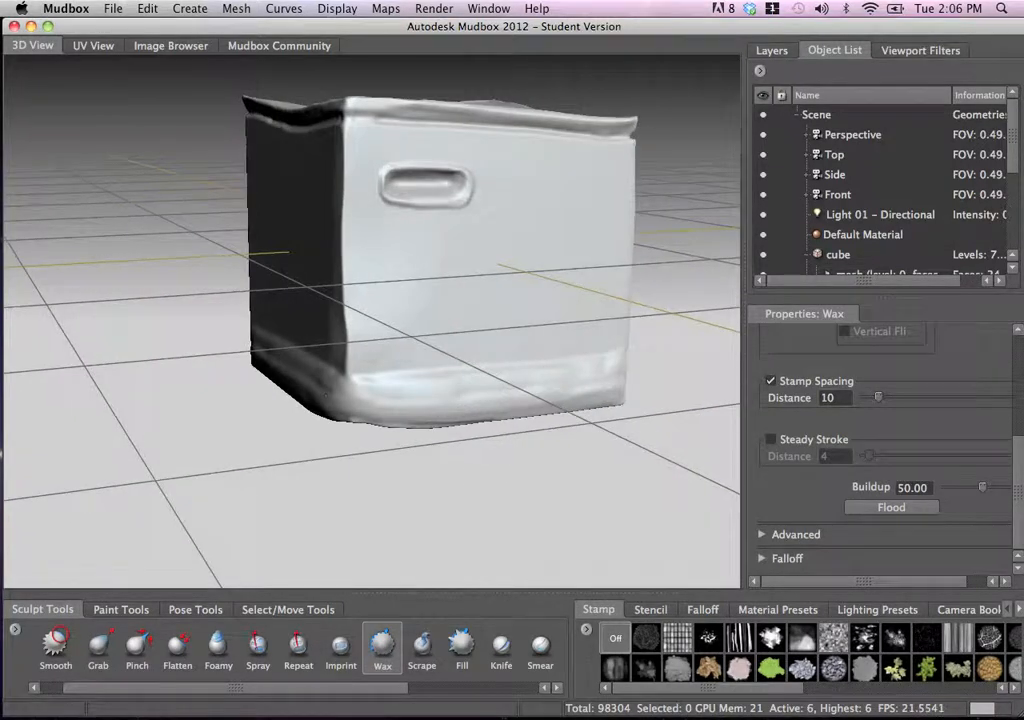
alt+drag(637, 363, 432, 468)
alt+right_drag(432, 468, 520, 400)
alt+drag(520, 400, 443, 398)
alt+right_drag(443, 398, 398, 410)
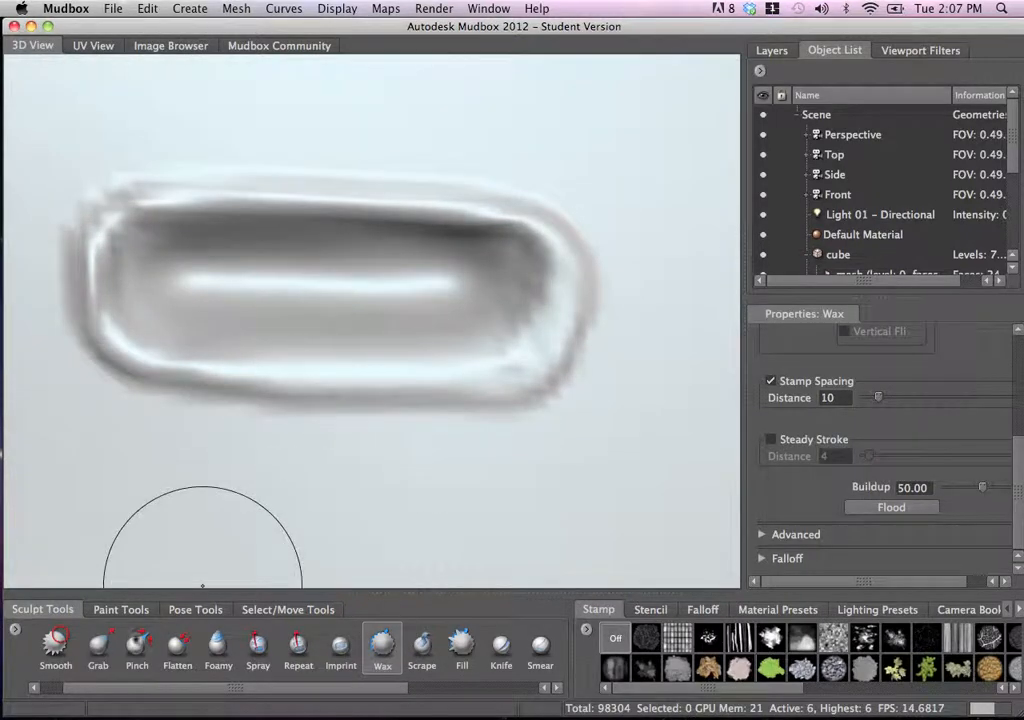
key(5)
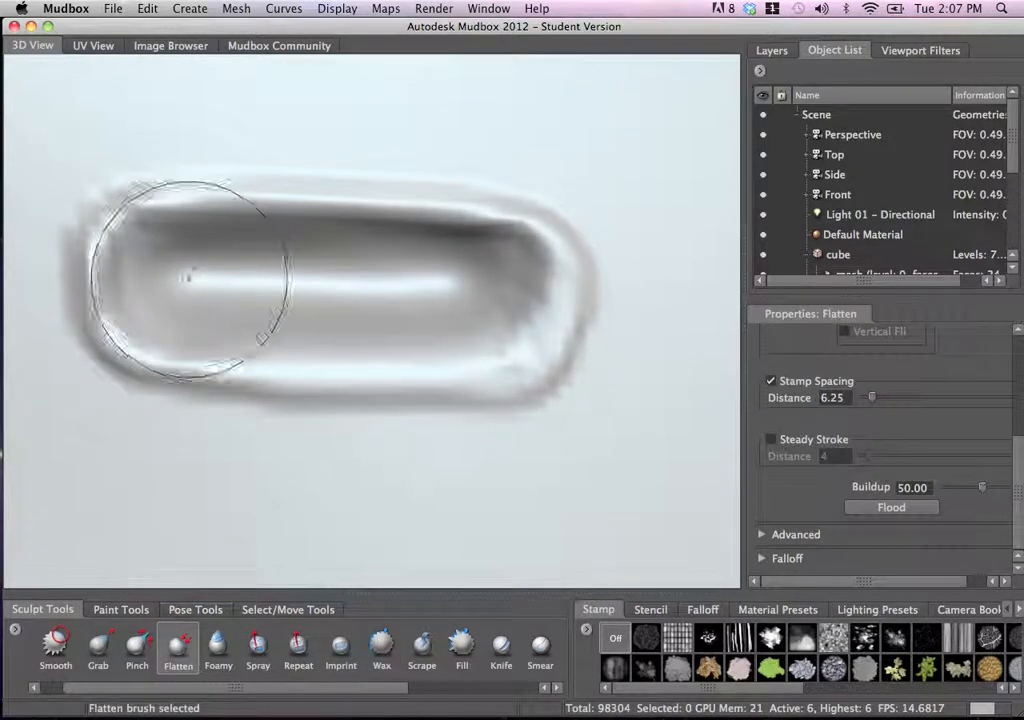
mouse_move(200, 282)
mouse_down()
mouse_move(162, 277)
mouse_move(414, 293)
mouse_move(242, 293)
mouse_move(287, 297)
mouse_up()
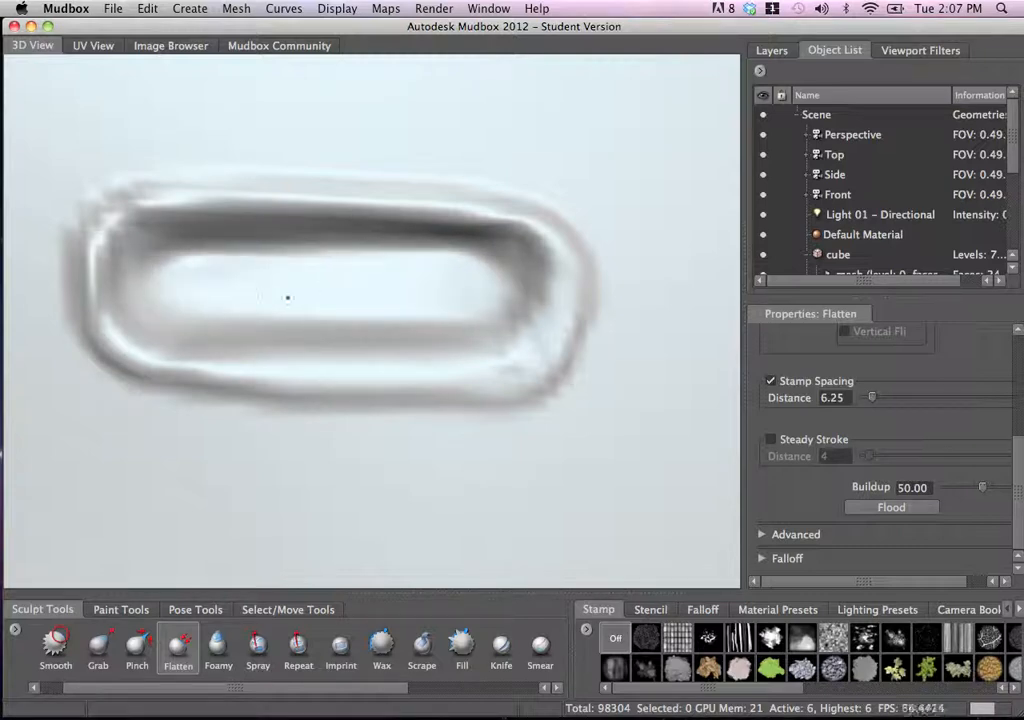
drag(426, 288, 252, 285)
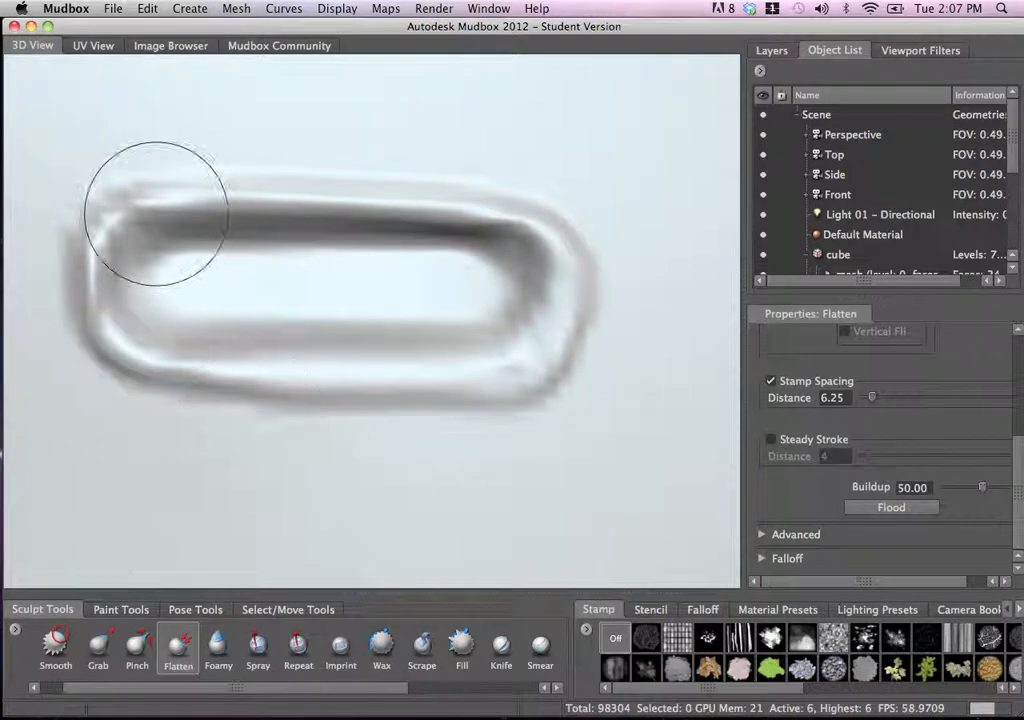
- Flatten the raised rim around the recess along its upper, lower and end edges
drag(122, 200, 187, 186)
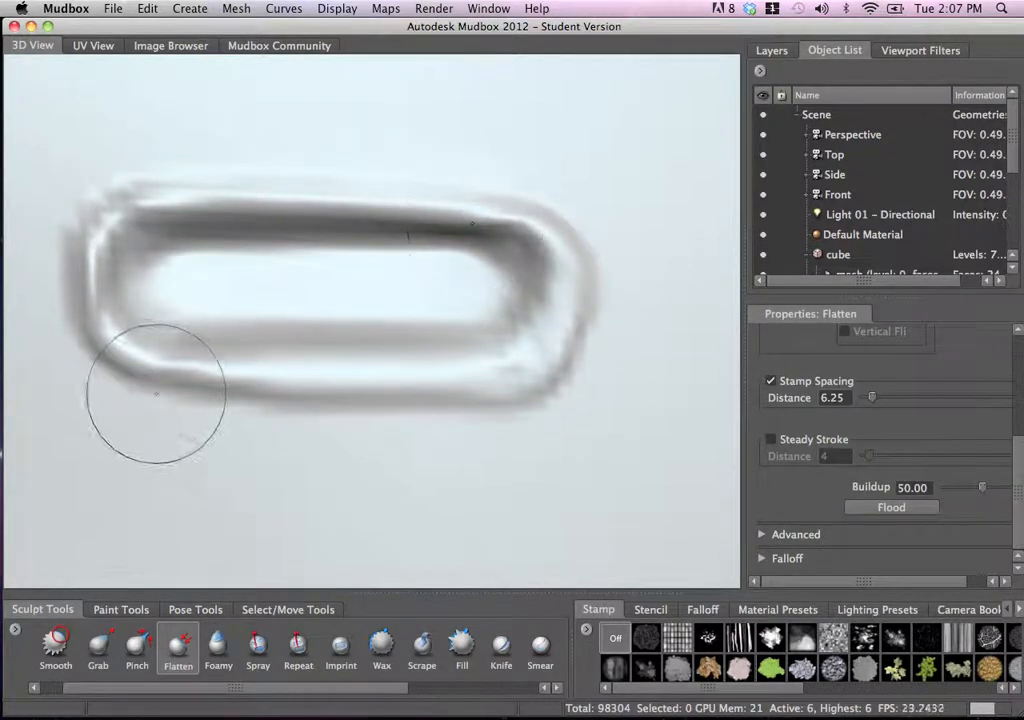
drag(160, 396, 505, 390)
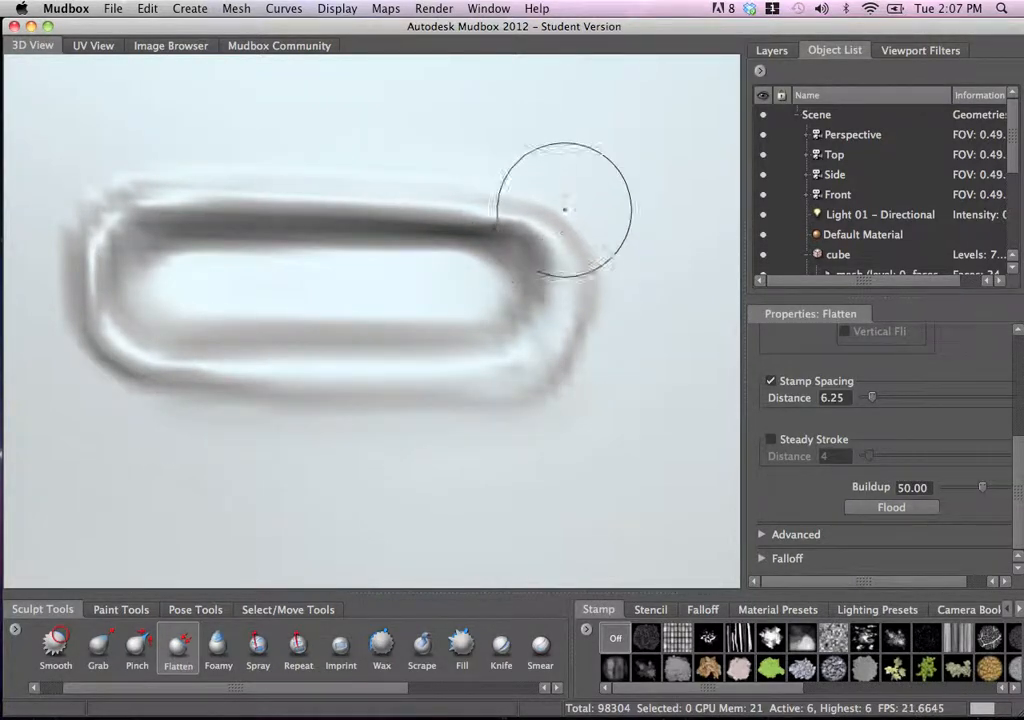
mouse_move(116, 222)
mouse_down()
mouse_move(82, 293)
mouse_move(150, 355)
mouse_up()
- Examine the flattened side detail on the whole block, including the sagging top and the base band
alt+right_drag(391, 247, 338, 252)
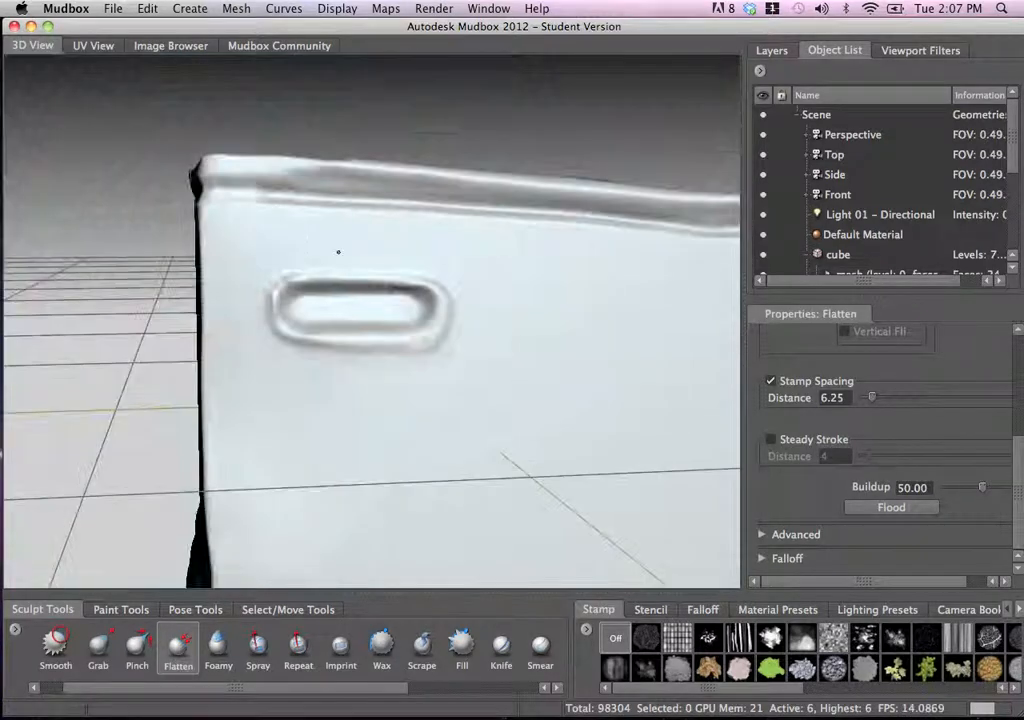
mouse_move(338, 252)
alt+mouse_down()
mouse_move(440, 300)
mouse_move(350, 240)
alt+mouse_up()
alt+right_drag(350, 240, 296, 246)
alt+drag(296, 246, 390, 280)
mouse_move(430, 245)
alt+mouse_down()
mouse_move(359, 245)
mouse_move(343, 267)
mouse_move(390, 299)
alt+mouse_up()
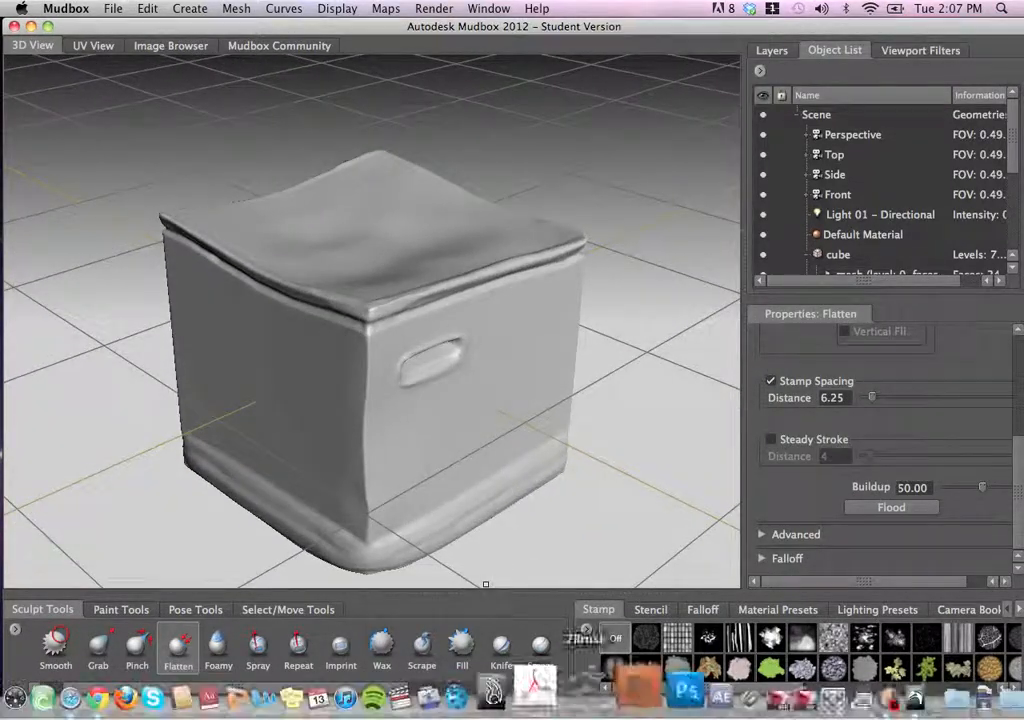
click(843, 680)
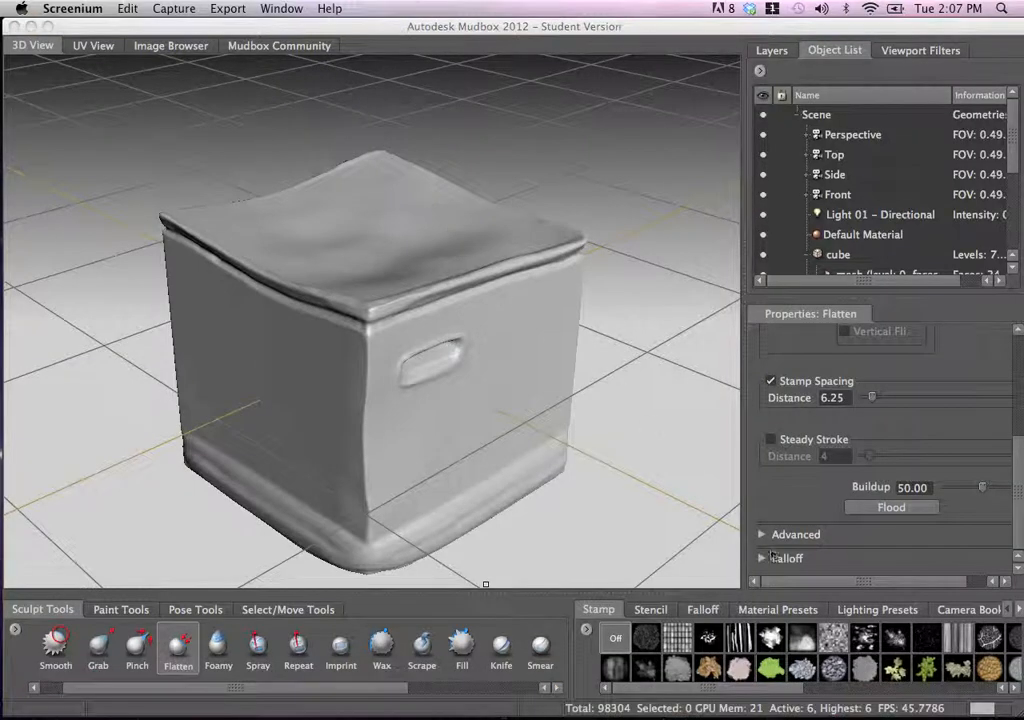
mouse_move(840, 688)
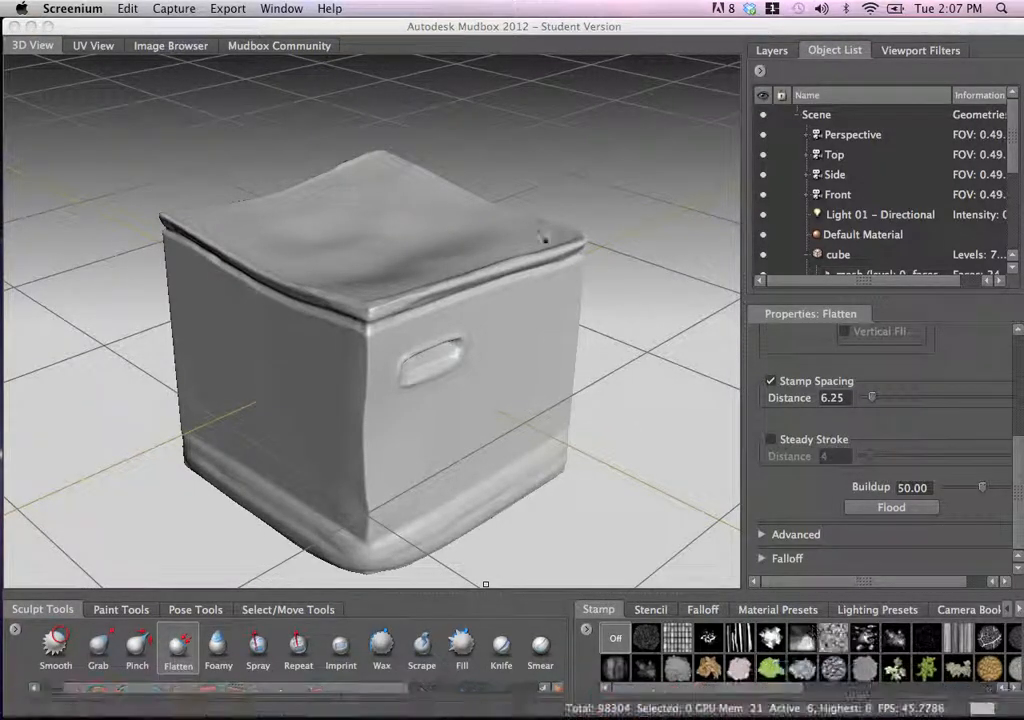